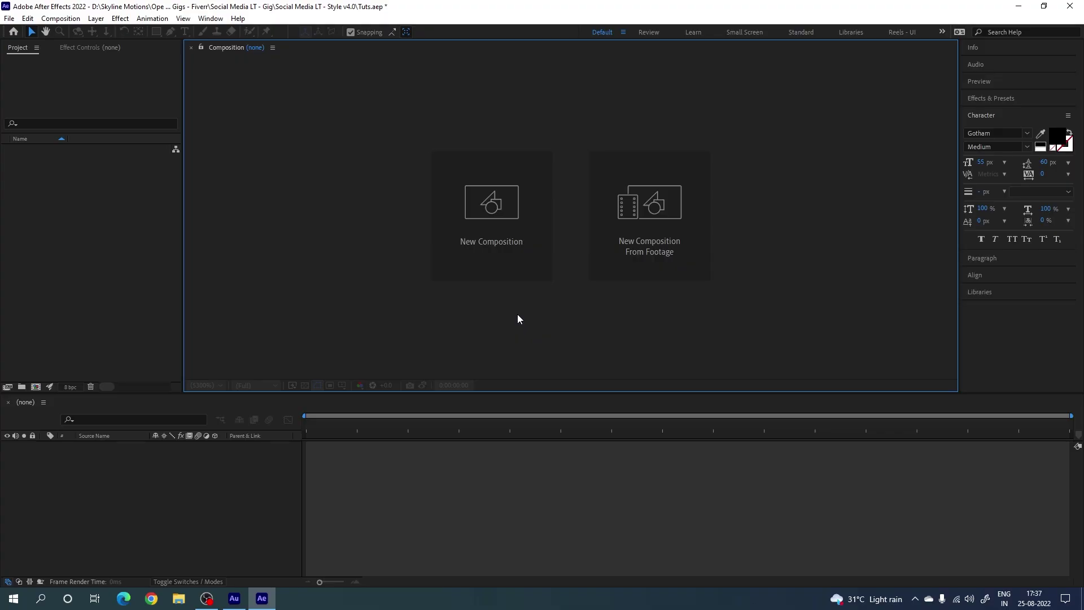
- Create a composition named Main at 1920×1080, 60 fps, 5 seconds
click(61, 19)
click(104, 32)
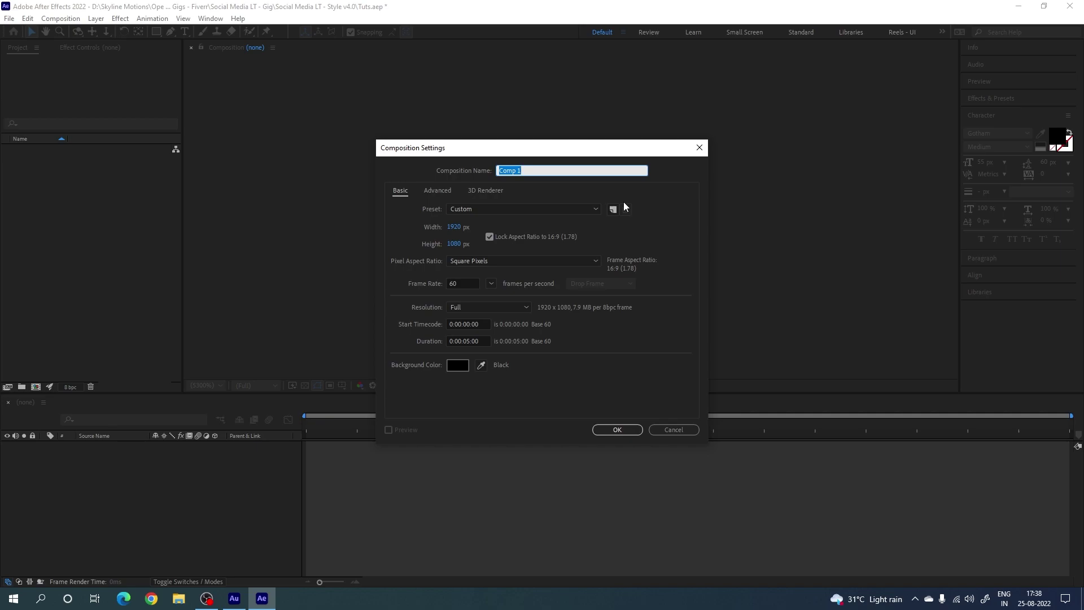
text(Main)
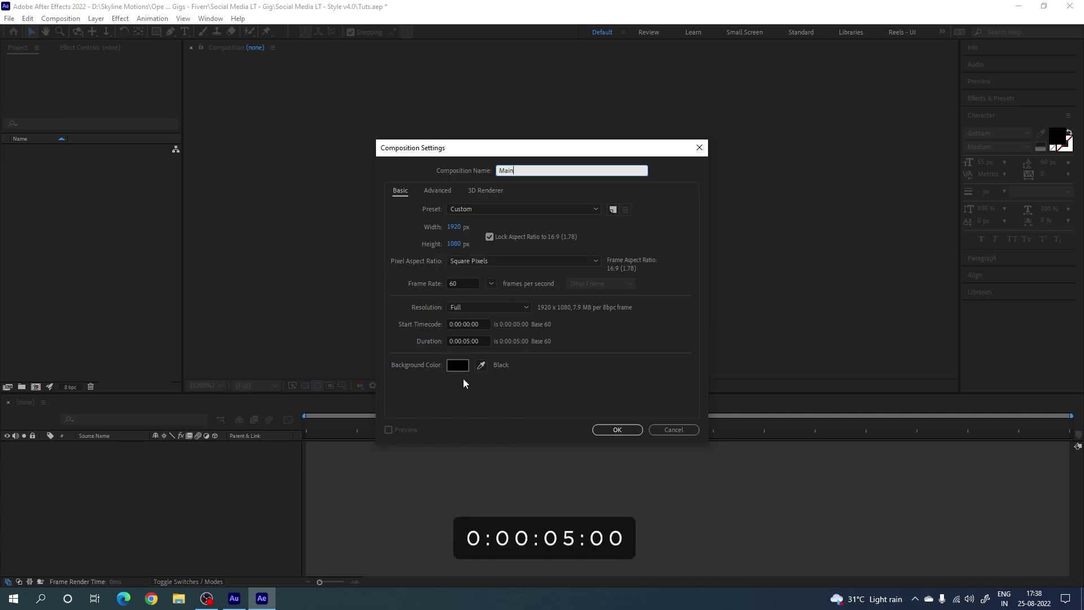
click(620, 432)
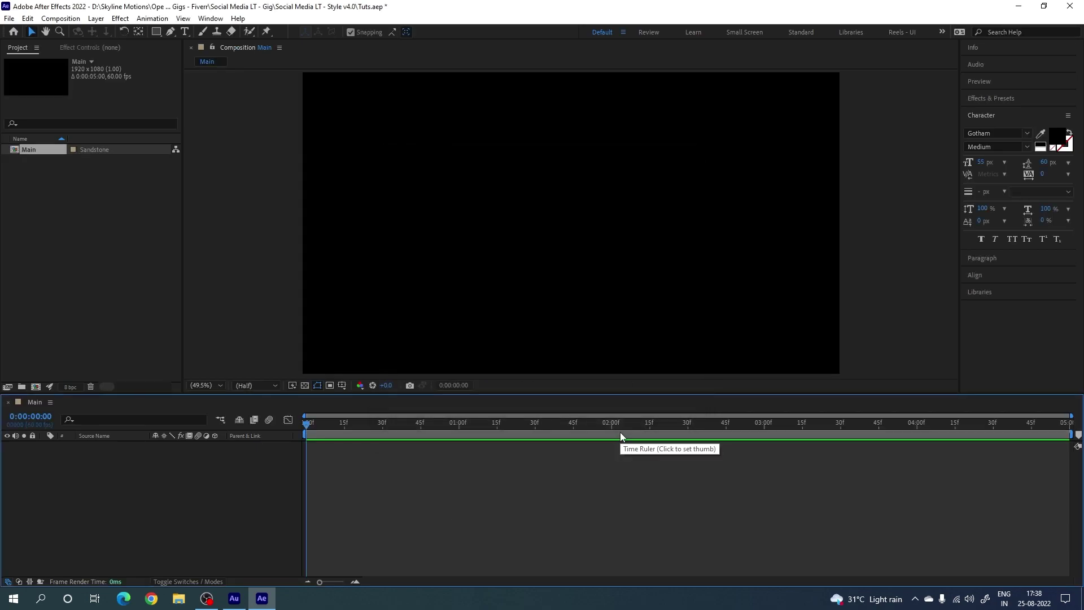
- Create a second composition named Media at 1920×1080, 60 fps, 5 seconds
click(61, 18)
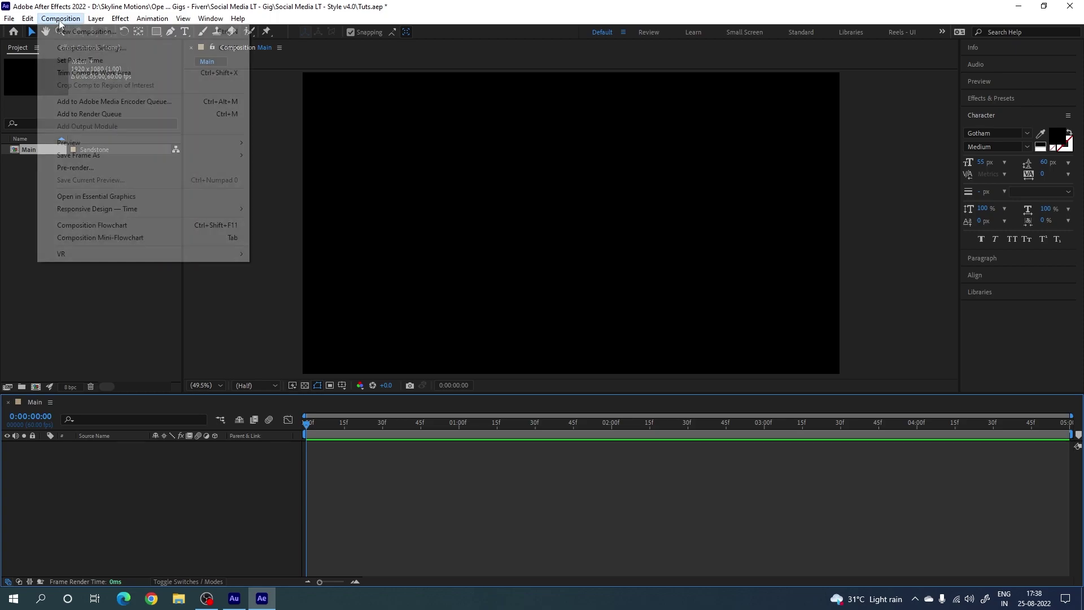
click(113, 32)
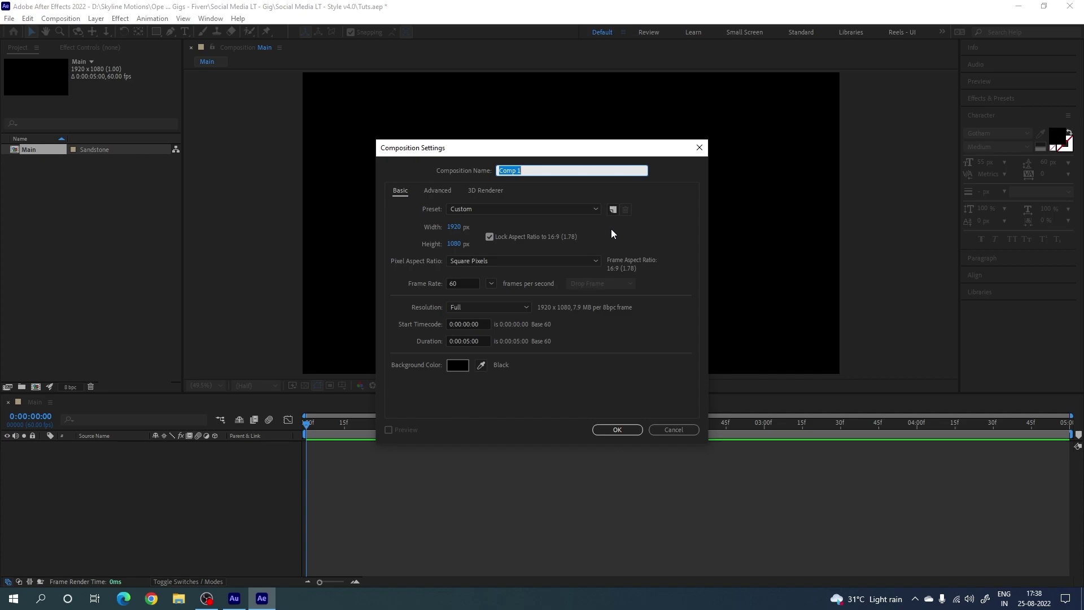
text(Media)
click(620, 429)
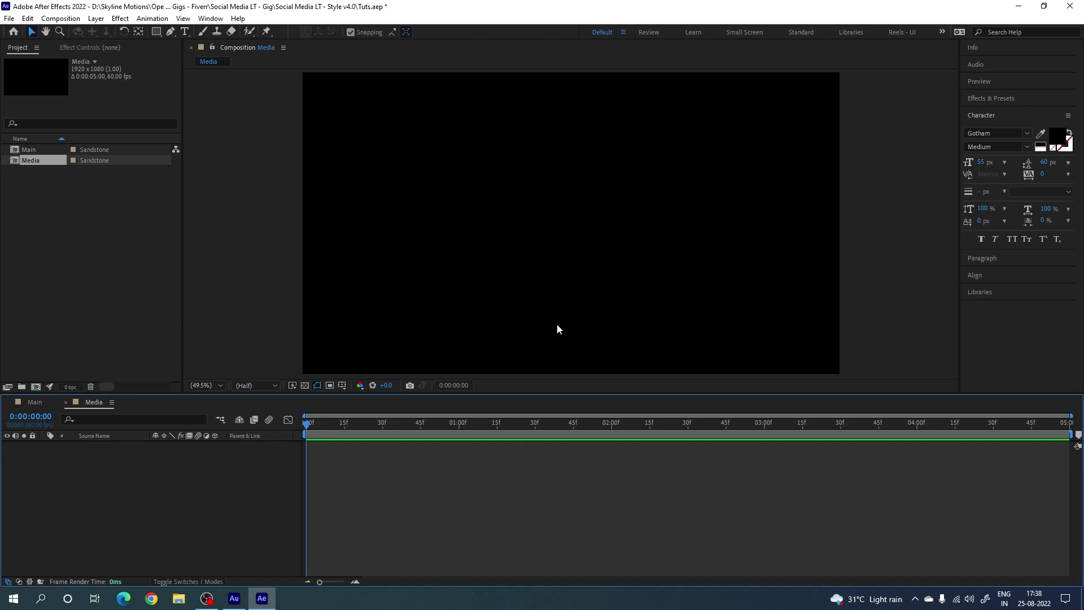
- Import angelina-00RQoOvJ7W4-unsplash.jpg from Downloads and drop it into the Media composition
double_click(85, 261)
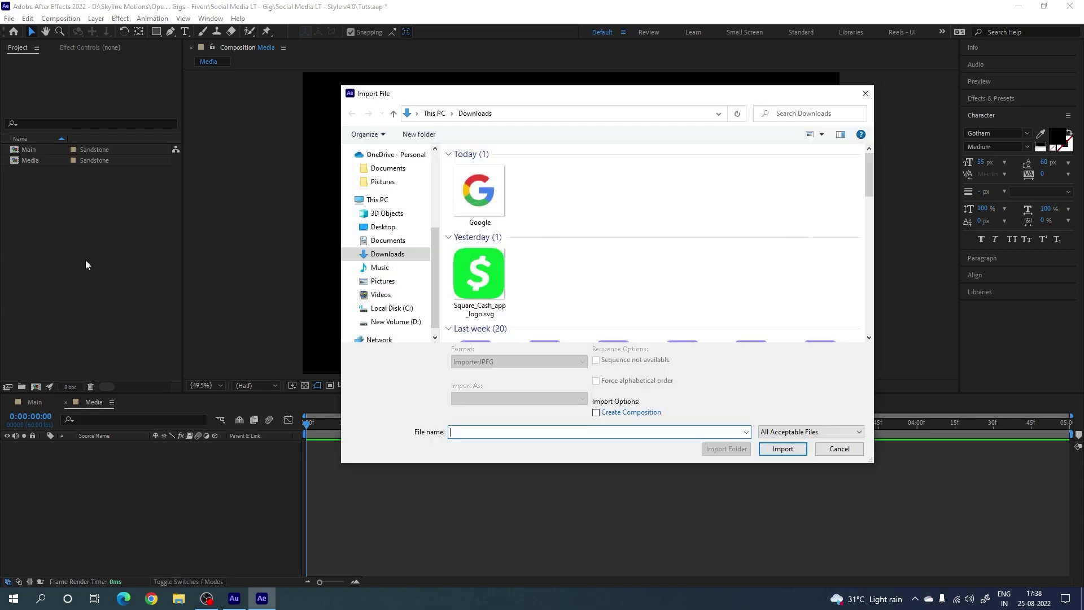
scroll(584, 264, down, 3)
scroll(583, 263, down, 3)
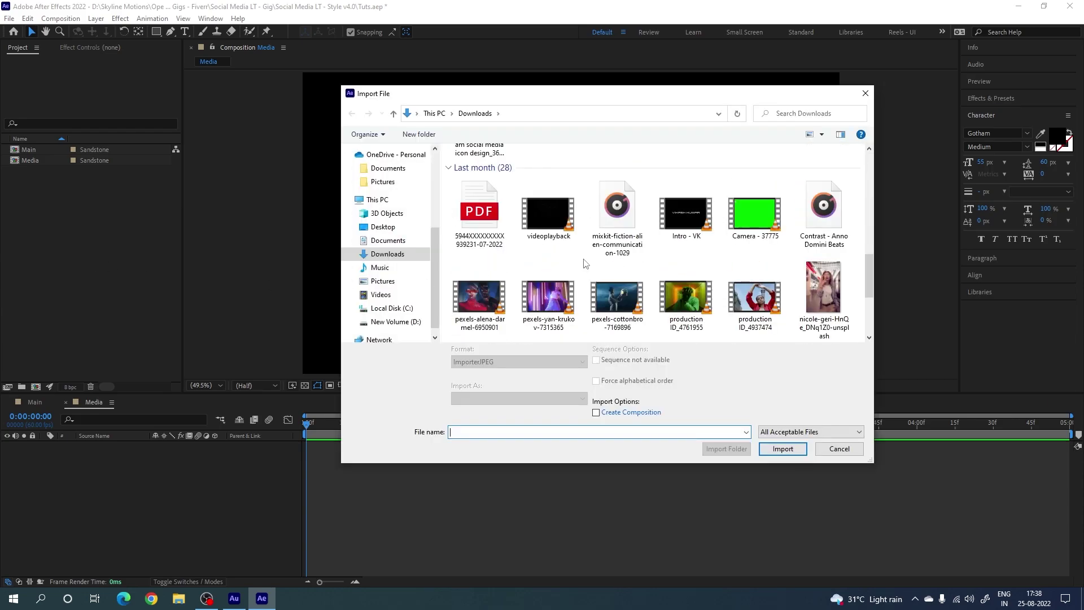
scroll(584, 264, down, 3)
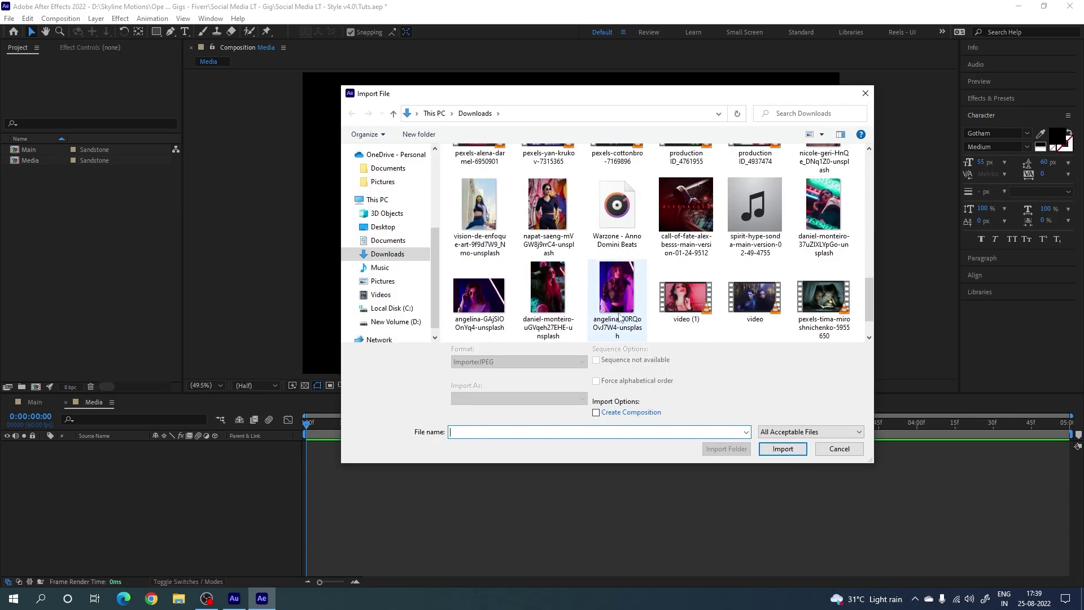
click(621, 299)
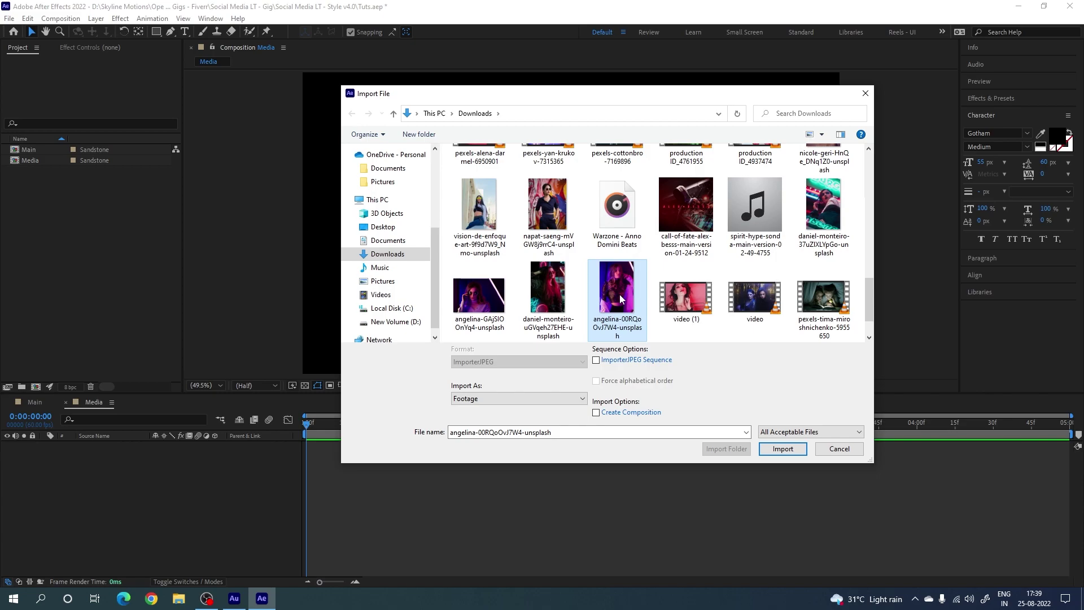
click(774, 446)
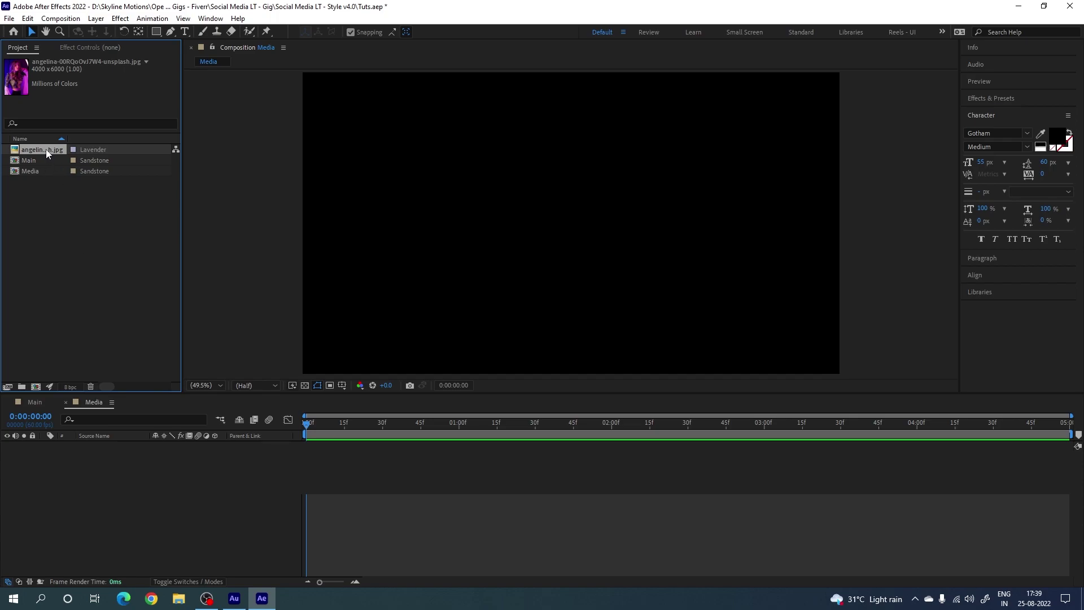
drag(46, 149, 127, 474)
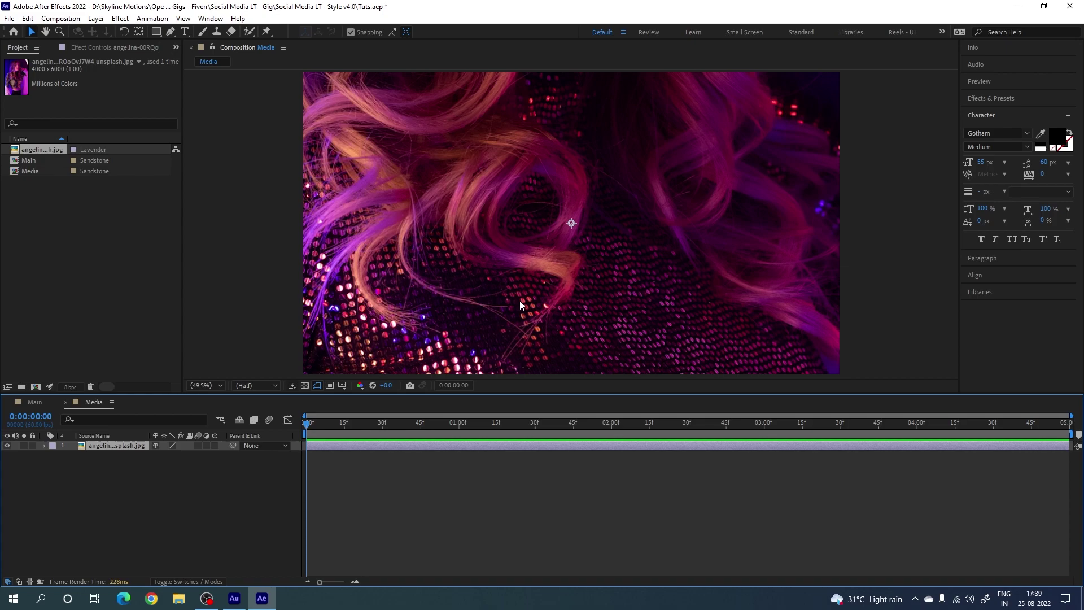
- Scale the portrait layer to 48% in Media, then return to the Main timeline
key(s)
drag(189, 458, 131, 468)
click(126, 445)
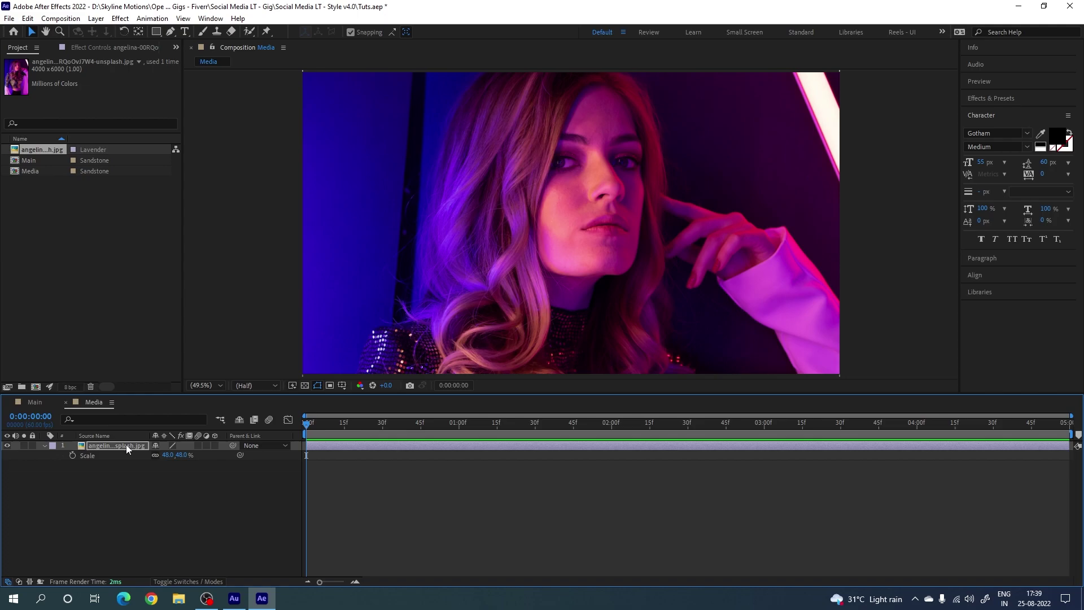
click(34, 402)
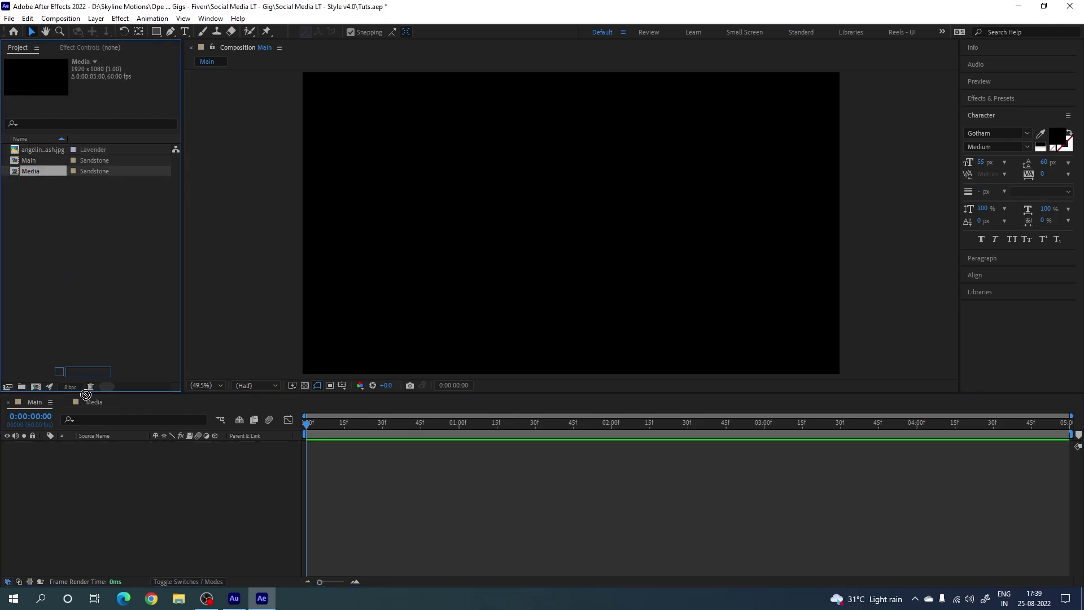
- Add the Media comp to Main and set a 100% Scale keyframe at the end
drag(40, 170, 101, 497)
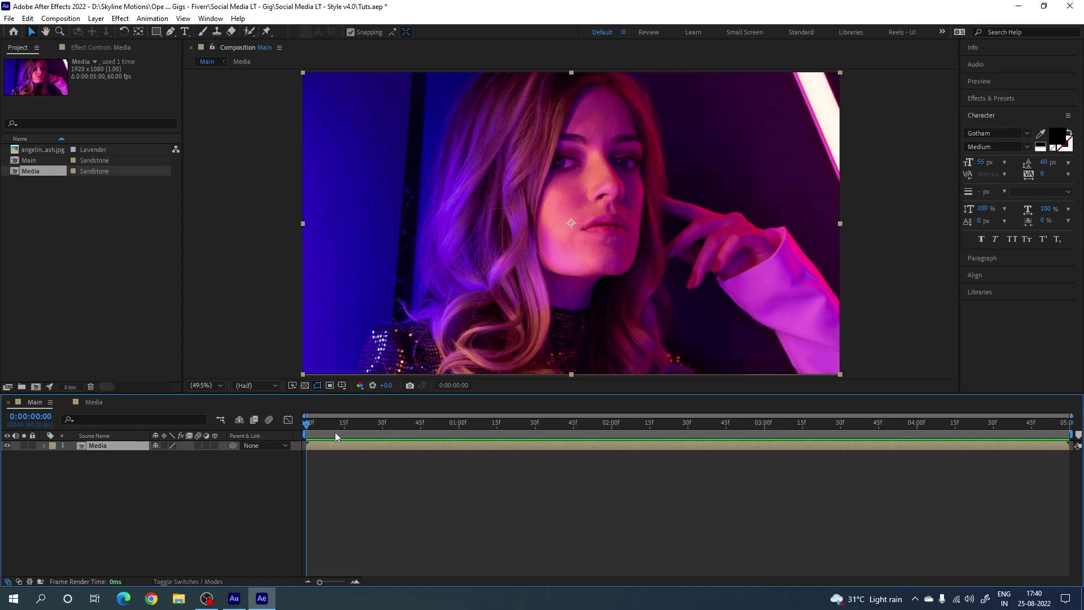
drag(330, 424, 1066, 423)
key(s)
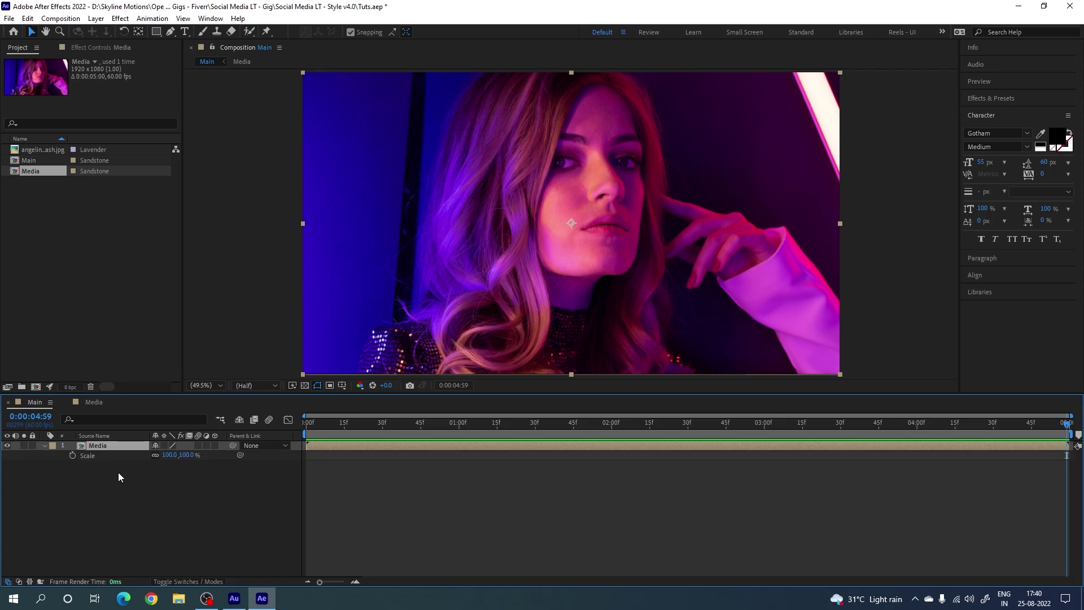
click(73, 455)
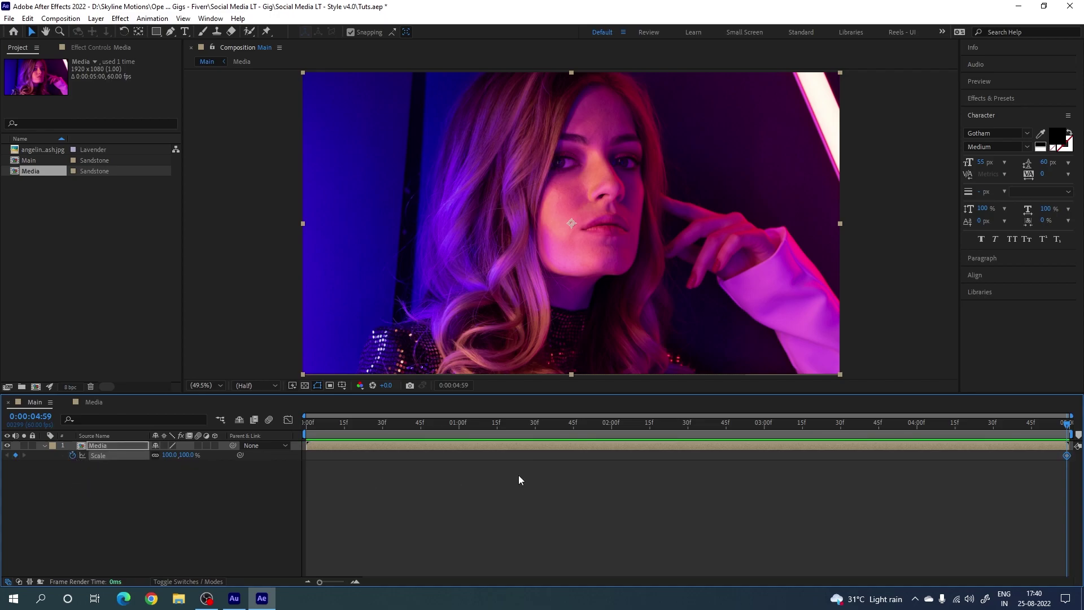
- Set the Media layer's Scale to 125% at 0:00 and preview the zoom-out
drag(963, 424, 293, 435)
click(190, 455)
text(125)
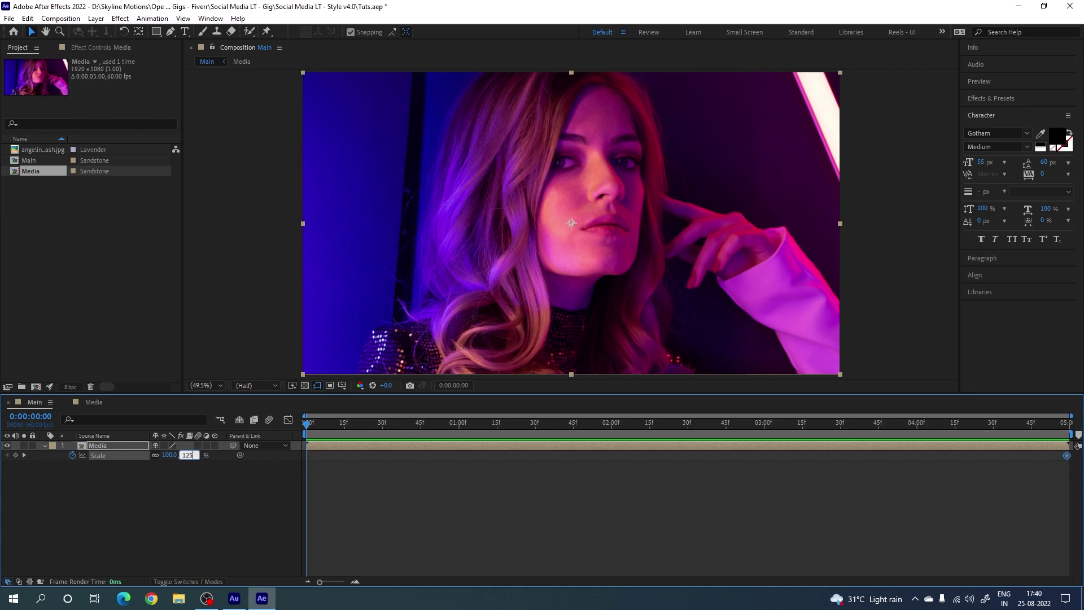
key(Return)
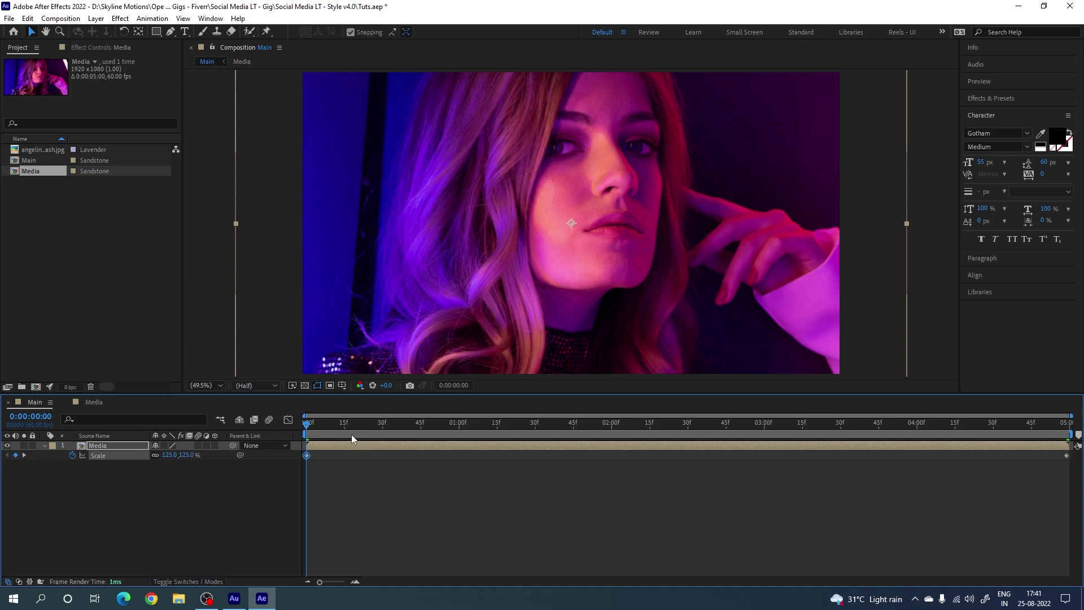
drag(320, 429, 1072, 446)
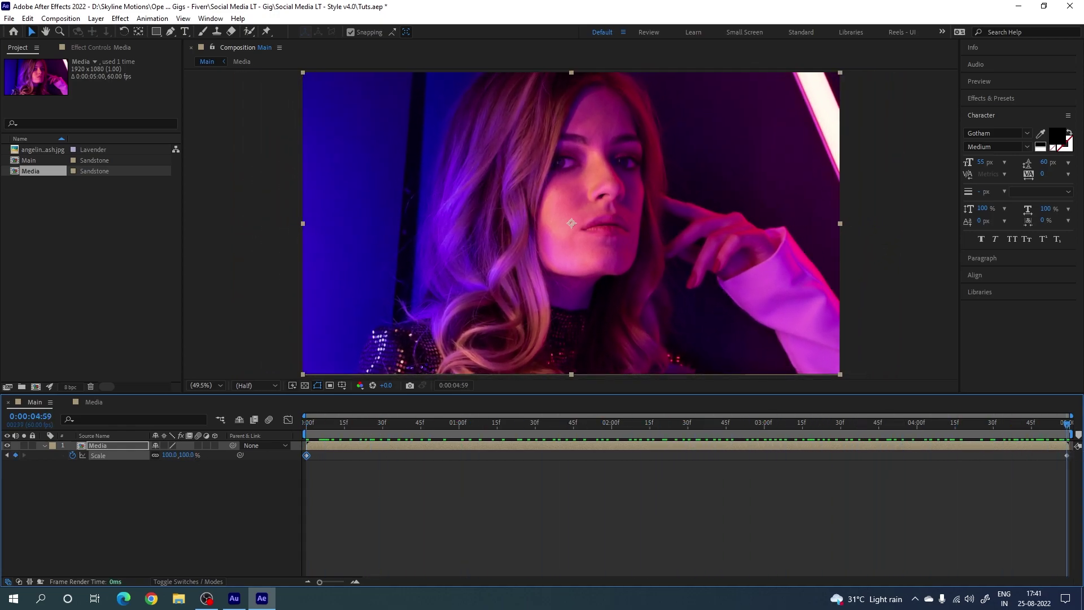
click(45, 445)
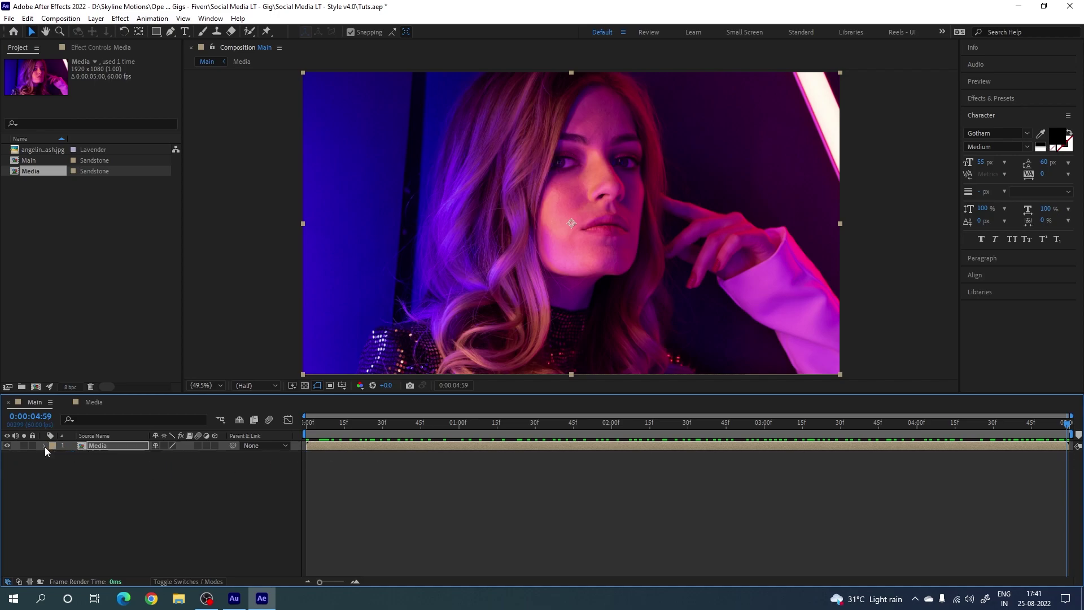
click(96, 458)
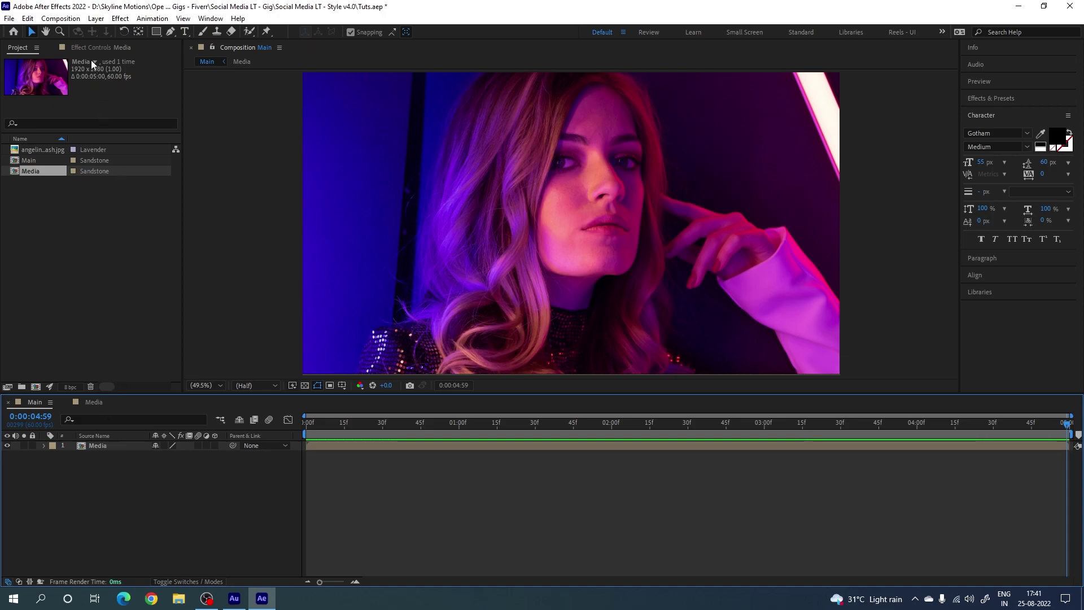
click(96, 18)
- Add a new solid layer named Noise to Main
mouse_move(132, 35)
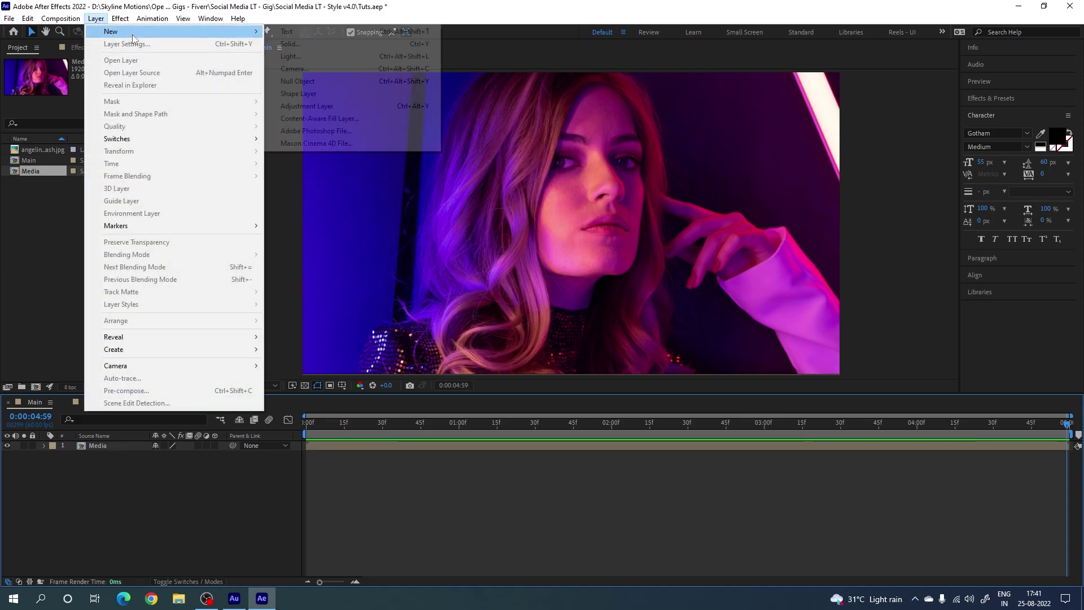
click(309, 44)
text(Noise)
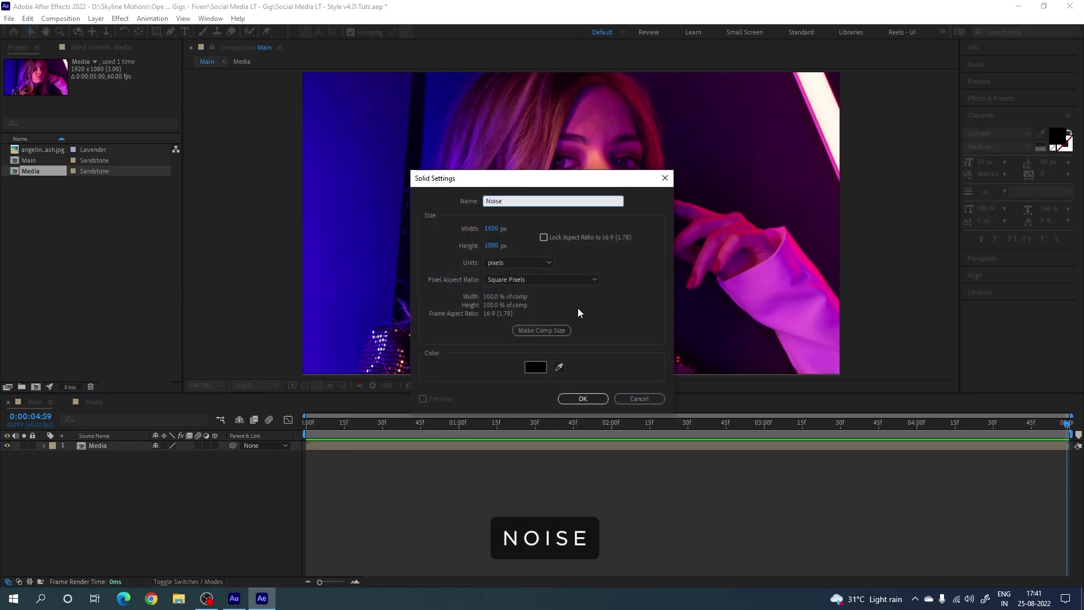
click(581, 398)
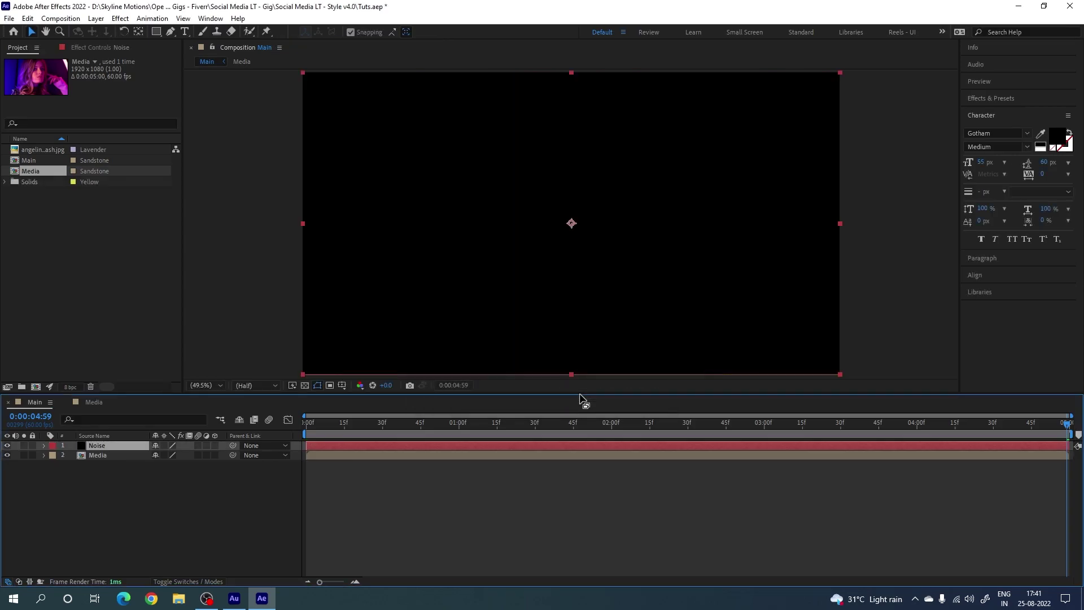
- Search 'fra' in Effects & Presets and apply Fractal Noise to the Noise solid
click(1023, 99)
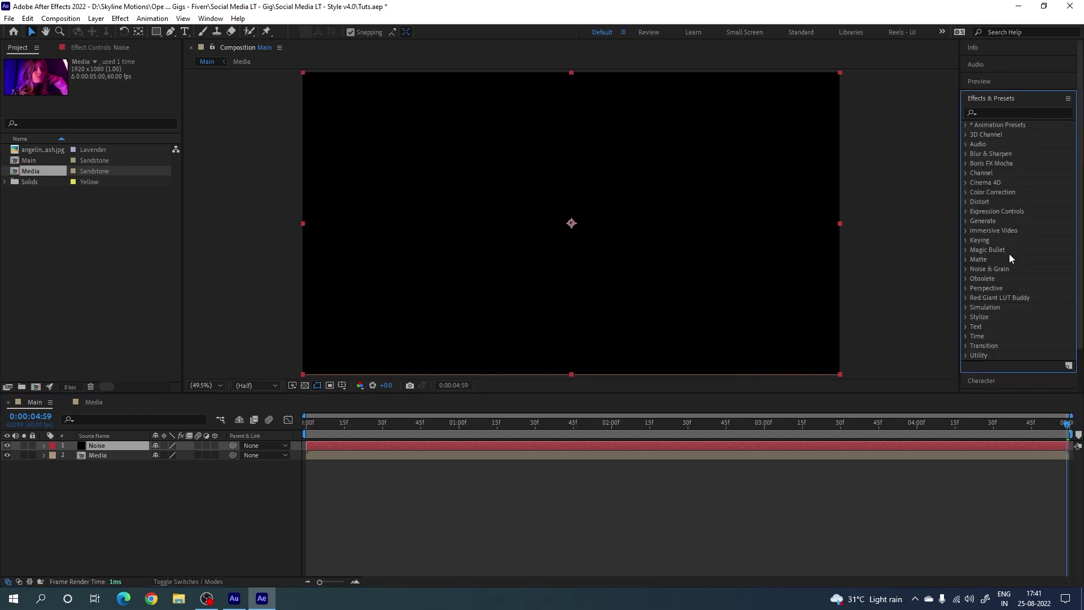
click(210, 19)
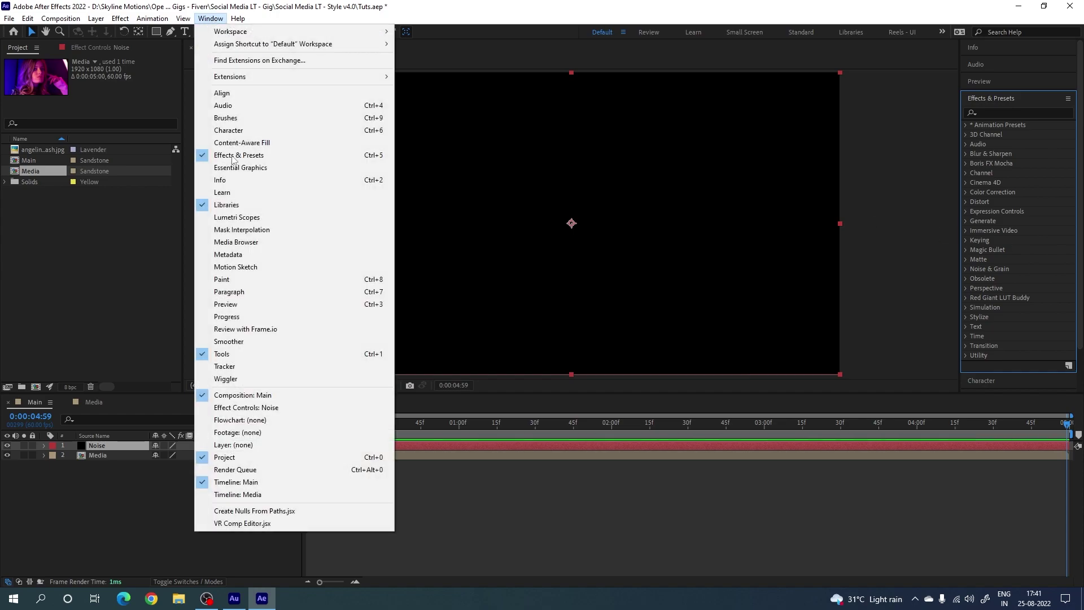
click(354, 9)
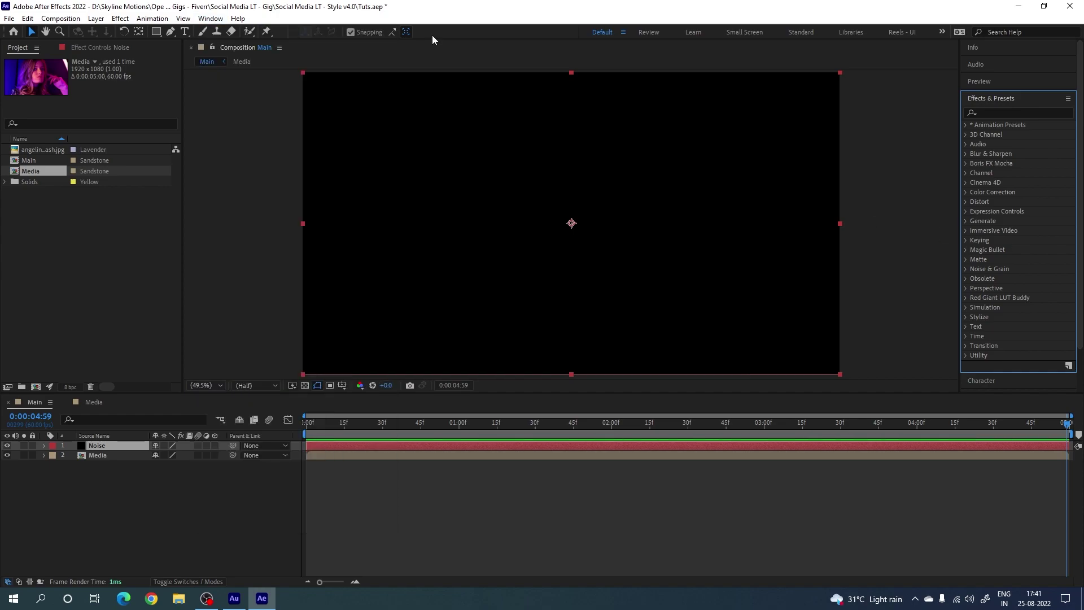
click(1005, 113)
text(fra)
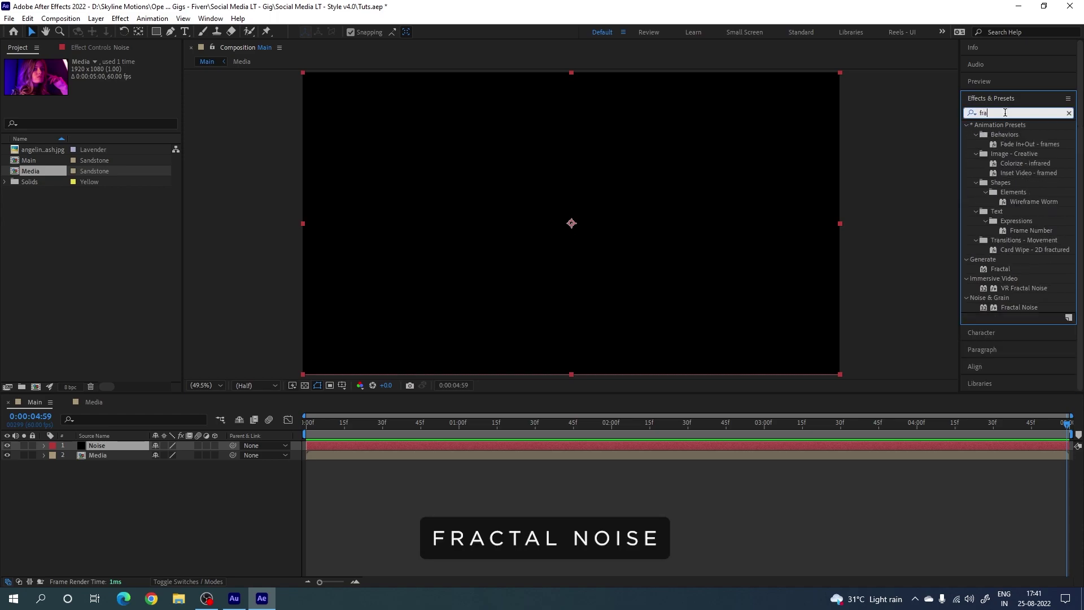
click(1022, 310)
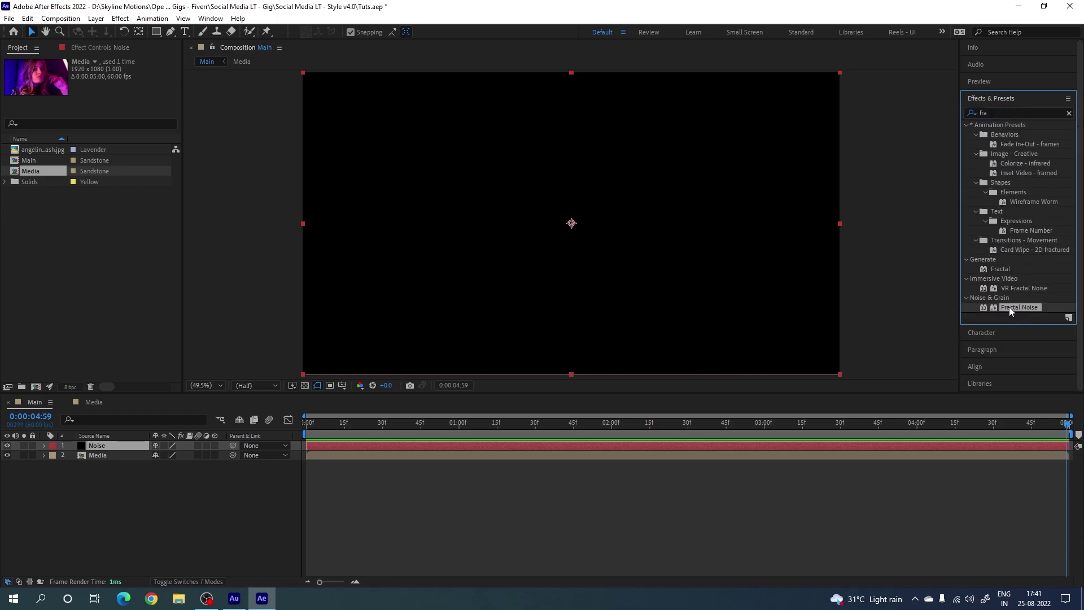
drag(1022, 306, 573, 299)
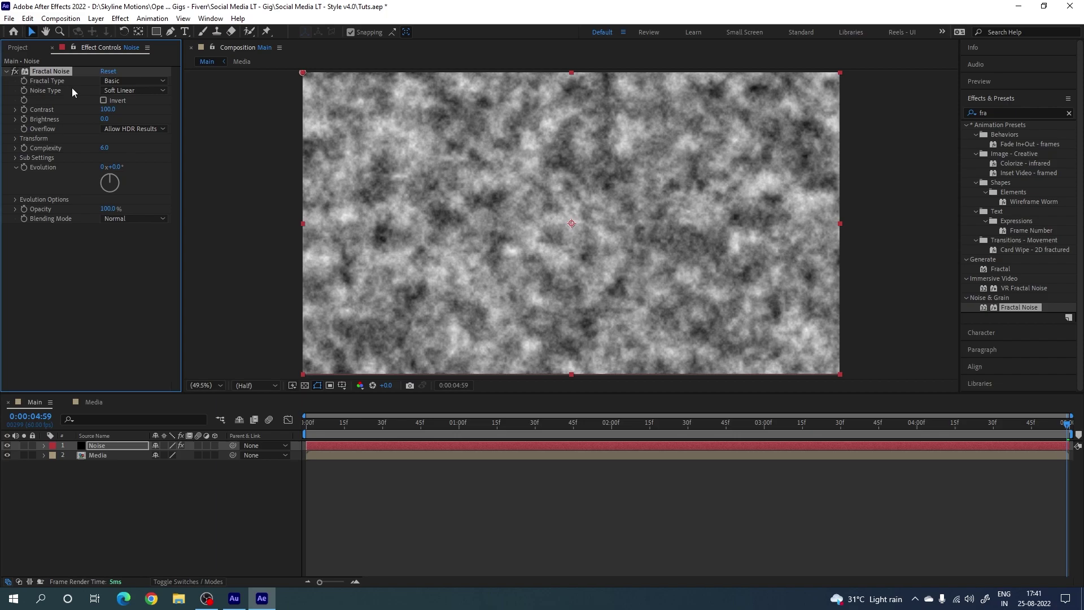
- Set Fractal Noise to Dynamic type, Block noise, Contrast 60 and Brightness -60
click(143, 81)
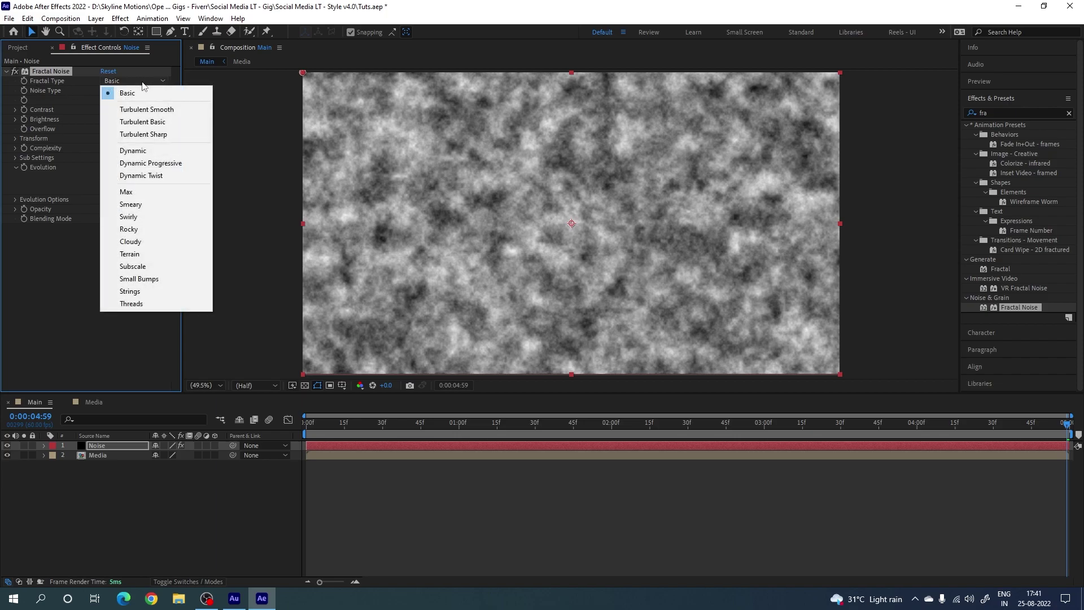
click(143, 150)
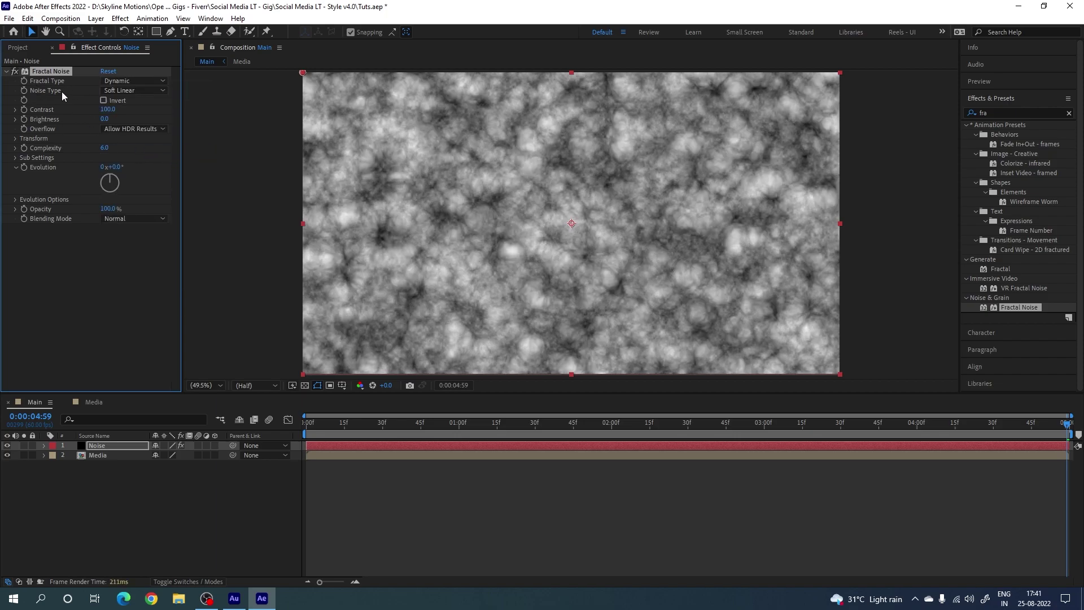
click(134, 89)
click(134, 104)
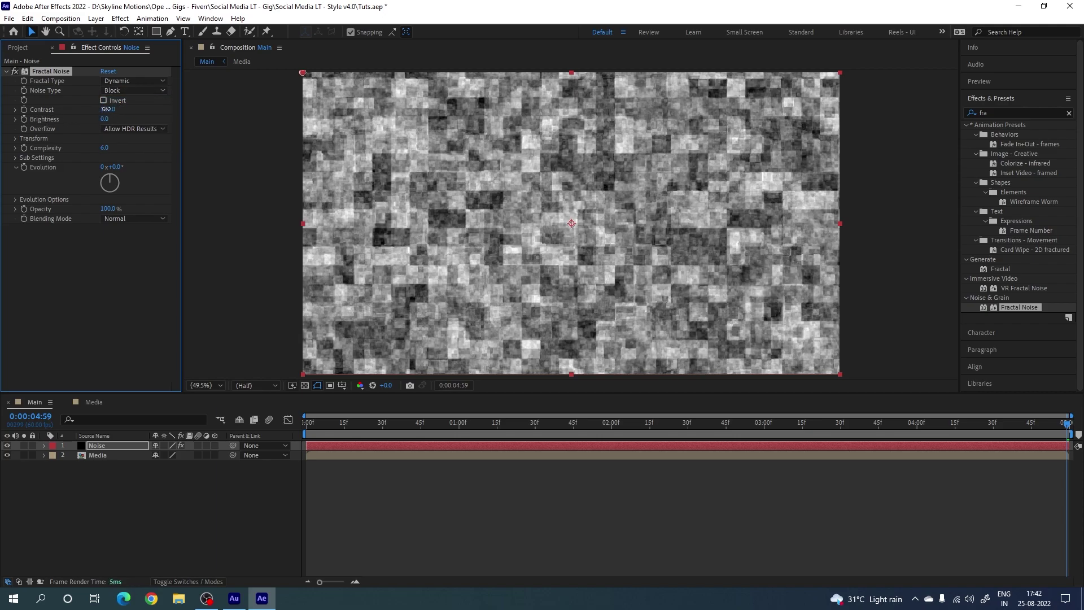
click(107, 109)
text(60)
key(Return)
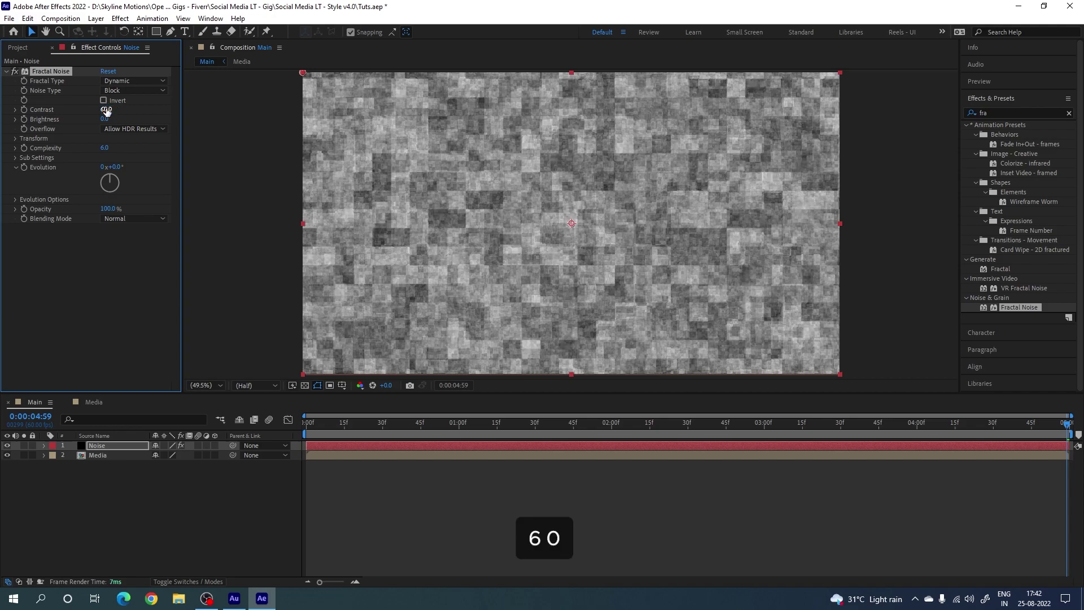
click(106, 118)
text(-)
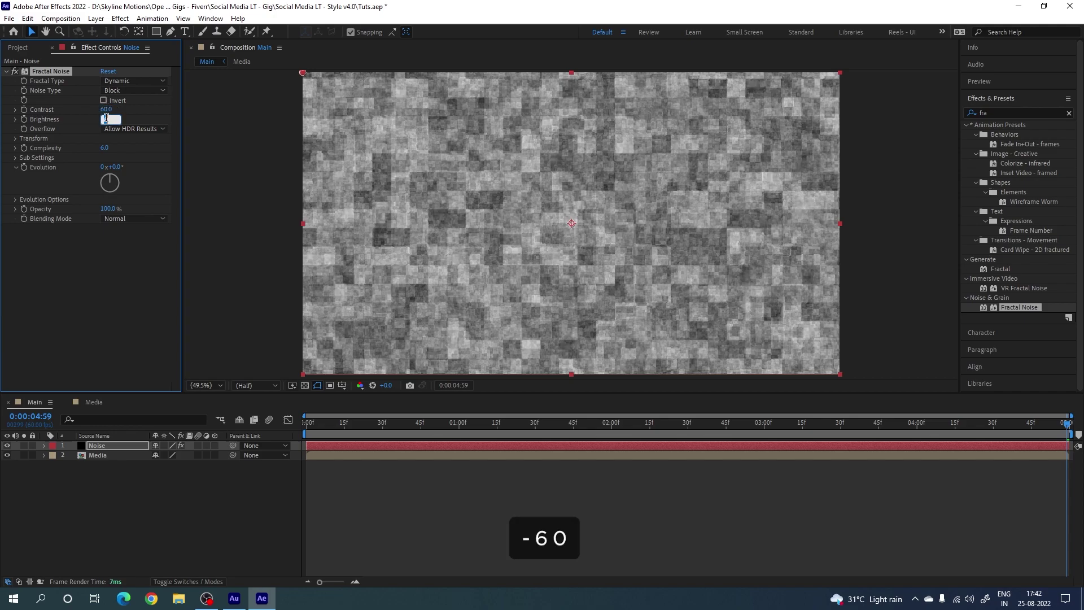
text(60)
key(Return)
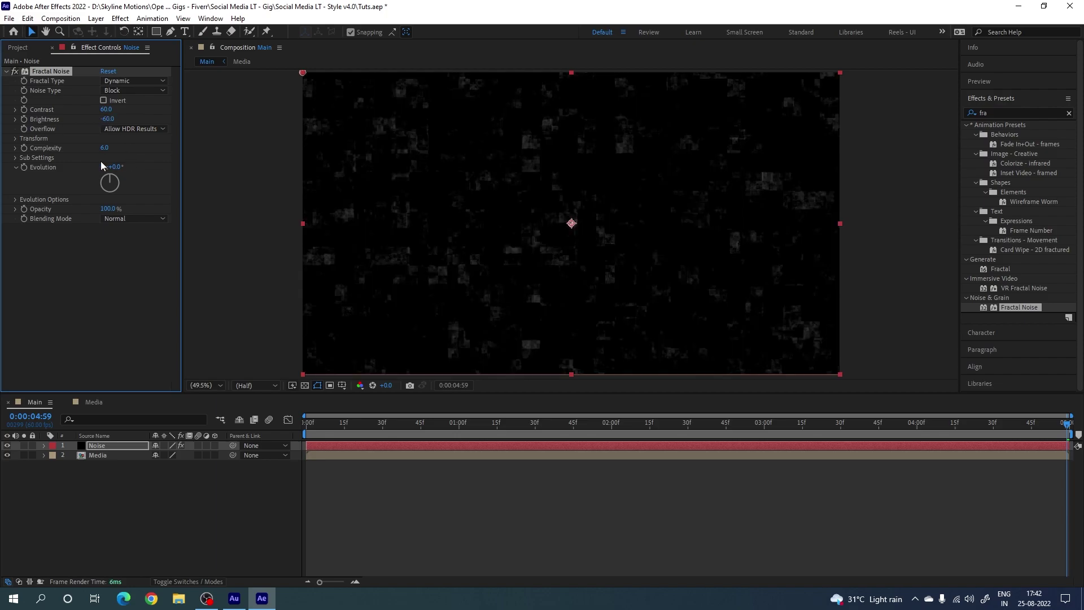
- Set the noise Transform Scale to 400 and Complexity to 1.2
click(16, 138)
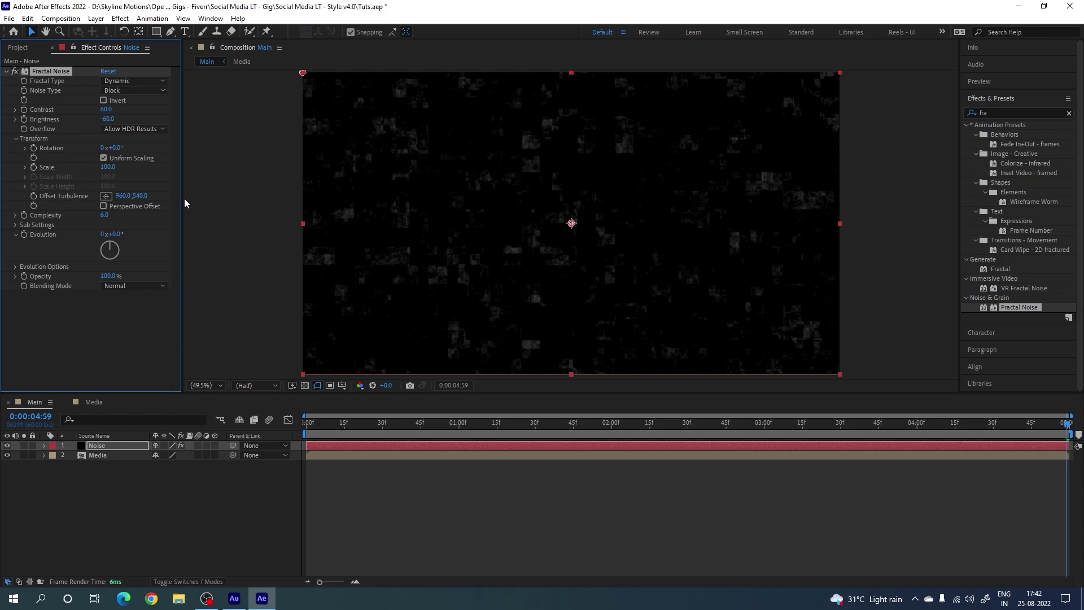
drag(107, 167, 111, 168)
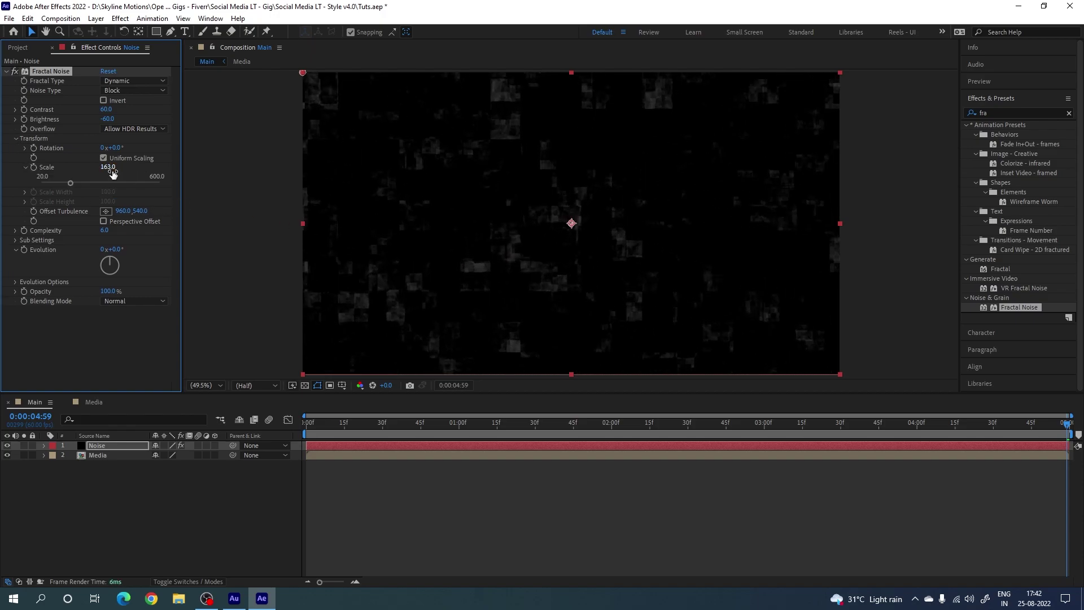
click(110, 168)
text(400)
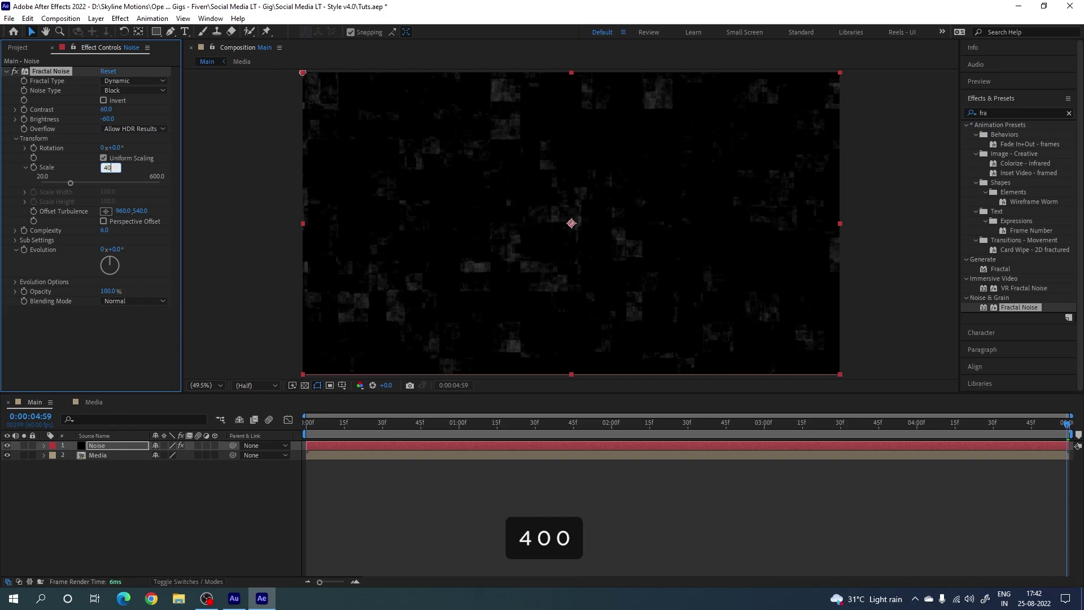
click(14, 156)
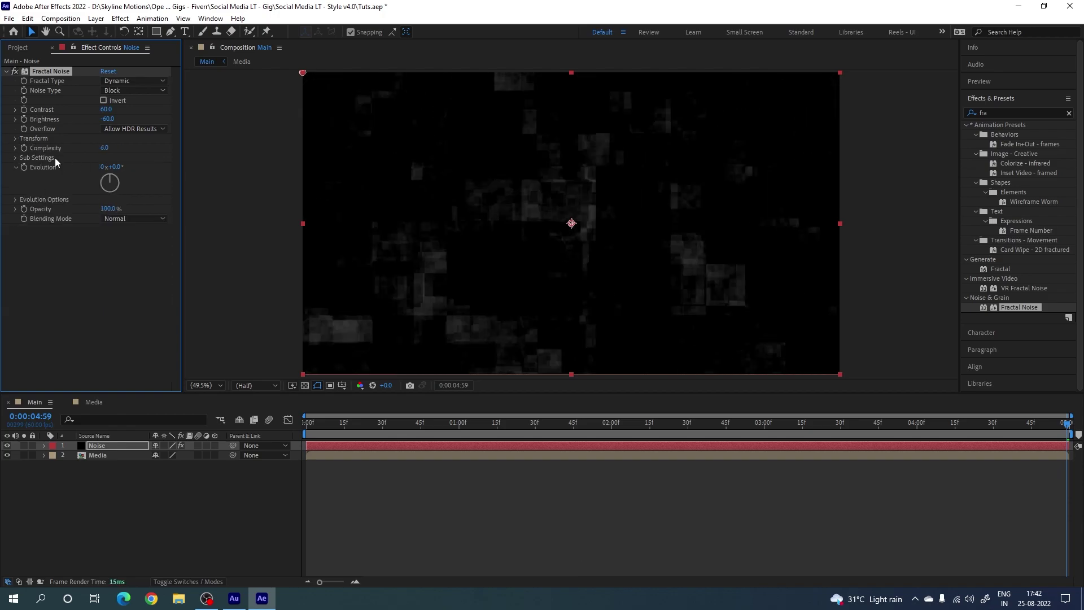
click(106, 149)
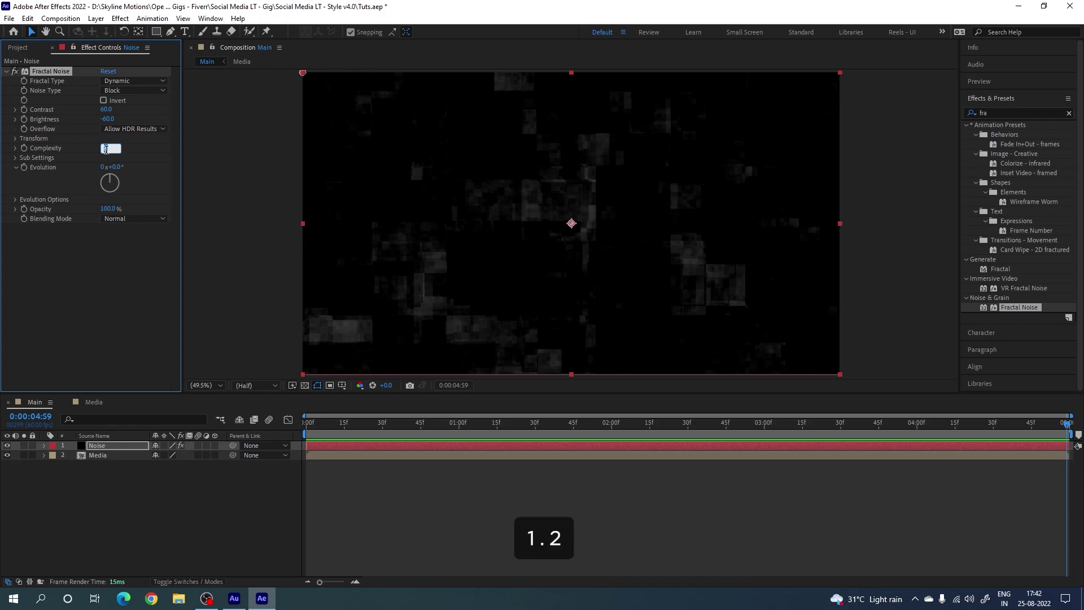
text(1.2)
key(Return)
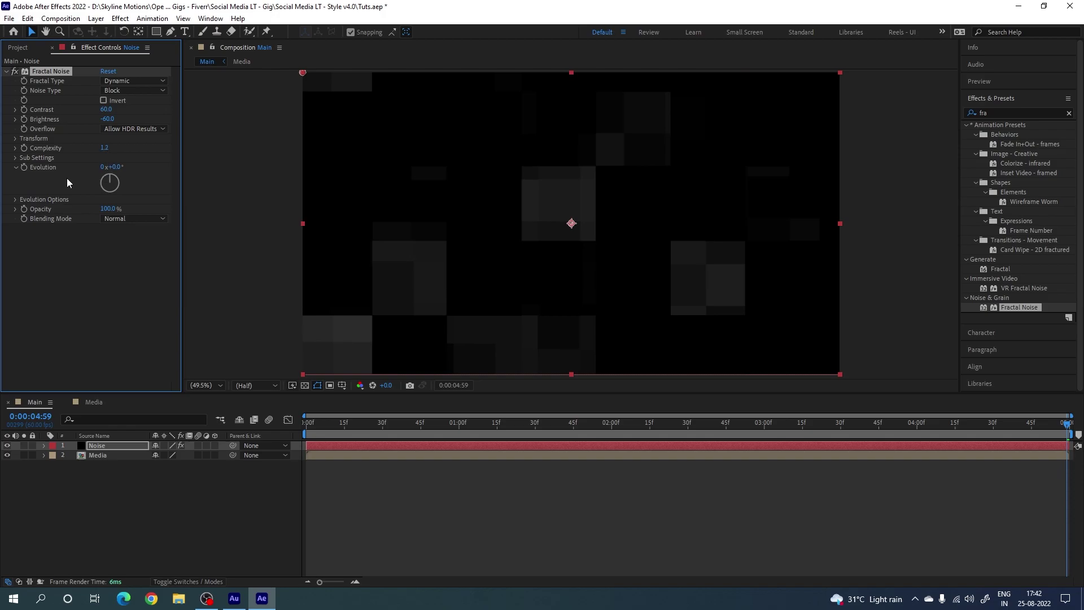
- Reset Evolution to zero and drive it with the expression time*100
drag(107, 167, 302, 176)
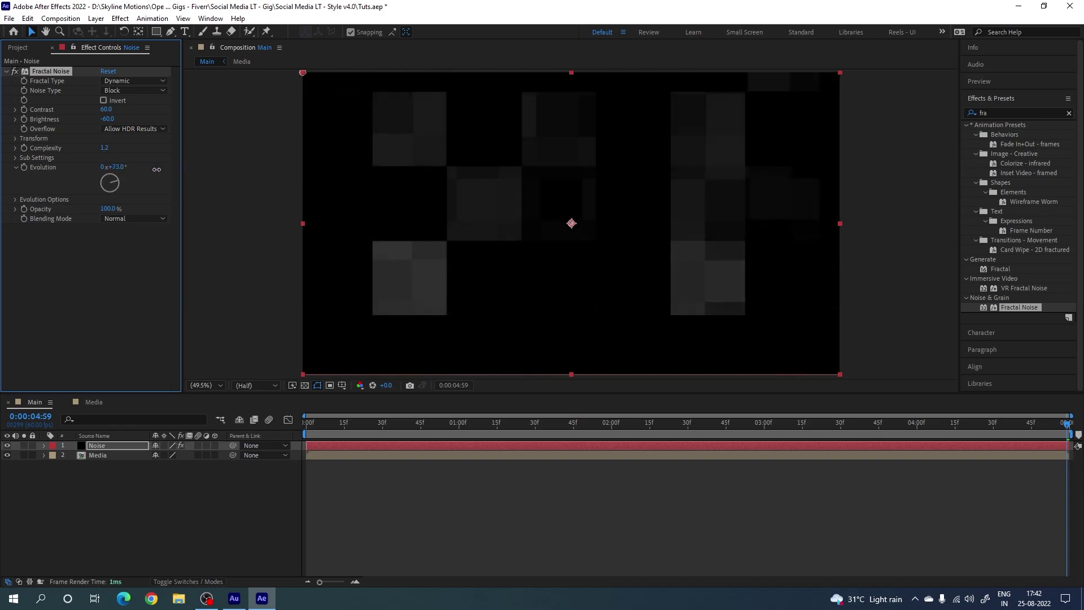
drag(302, 175, 330, 188)
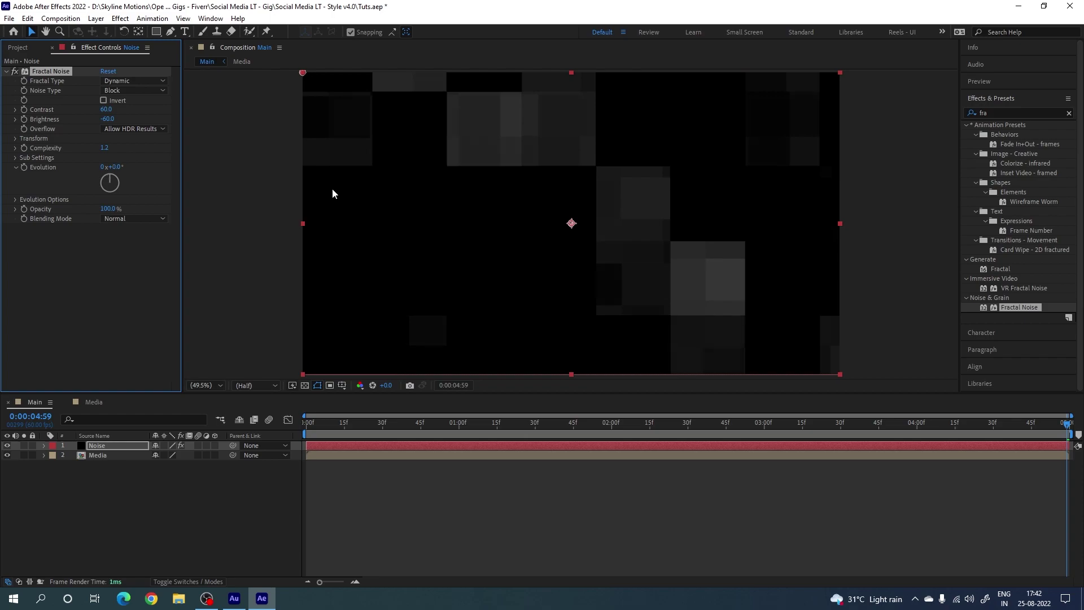
key(ctrl+z)
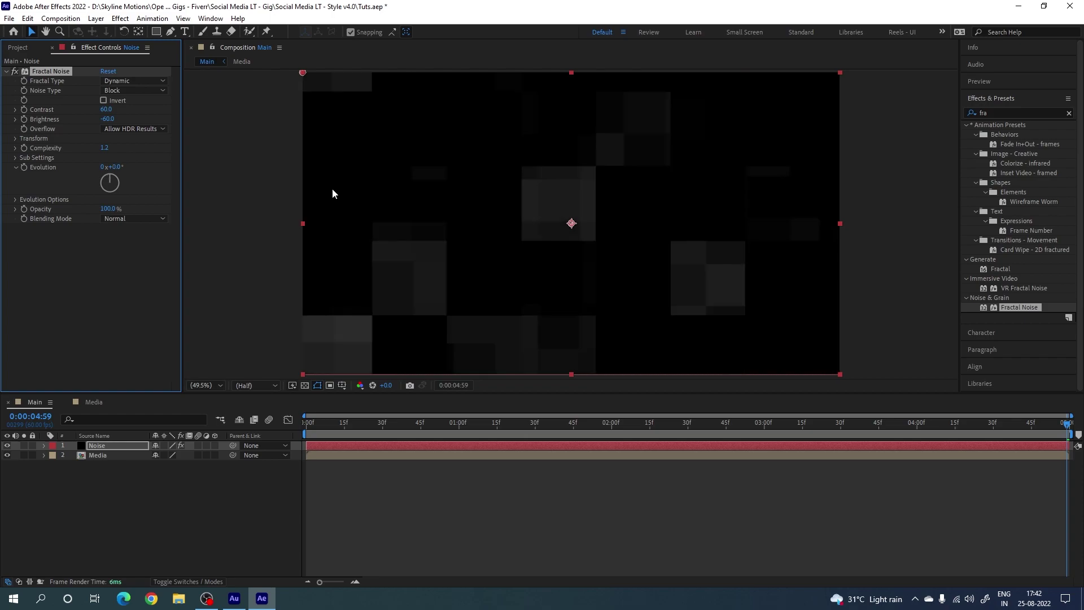
key(alt)
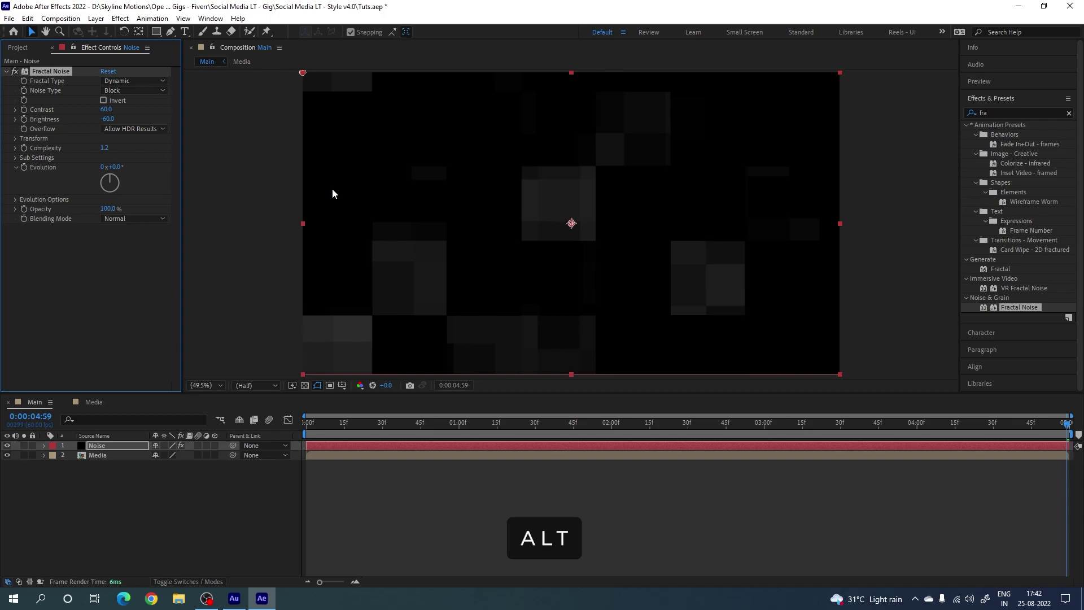
alt+click(25, 168)
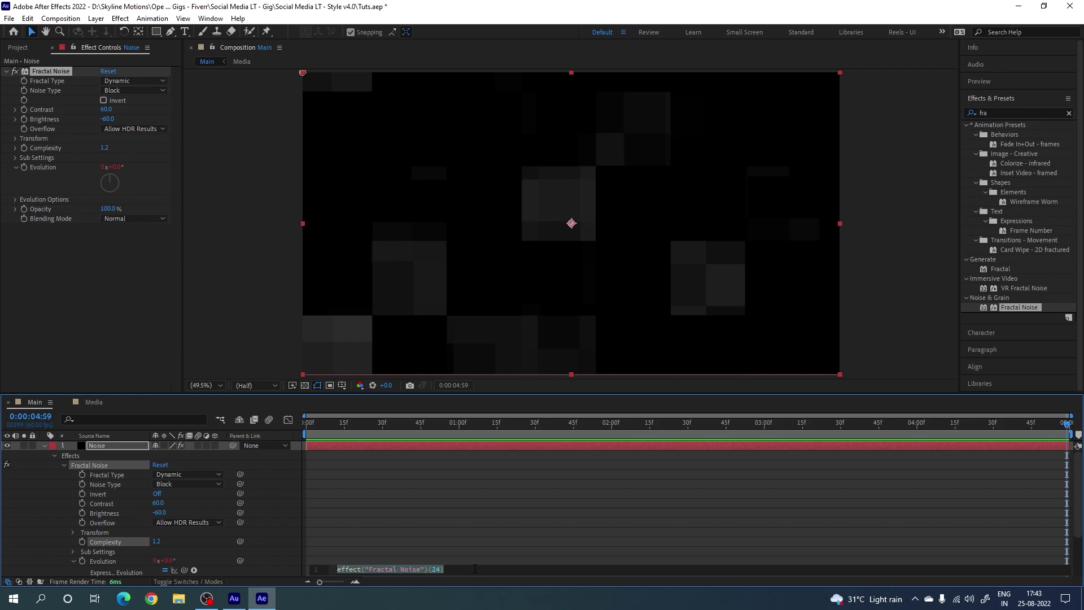
key(BackSpace)
text(ti)
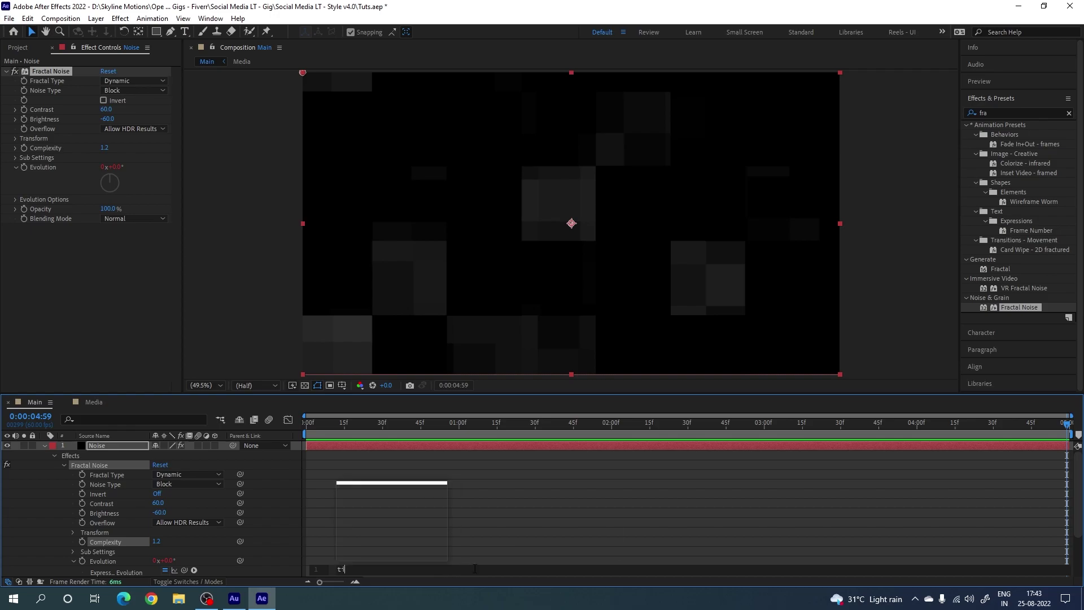
text(me*)
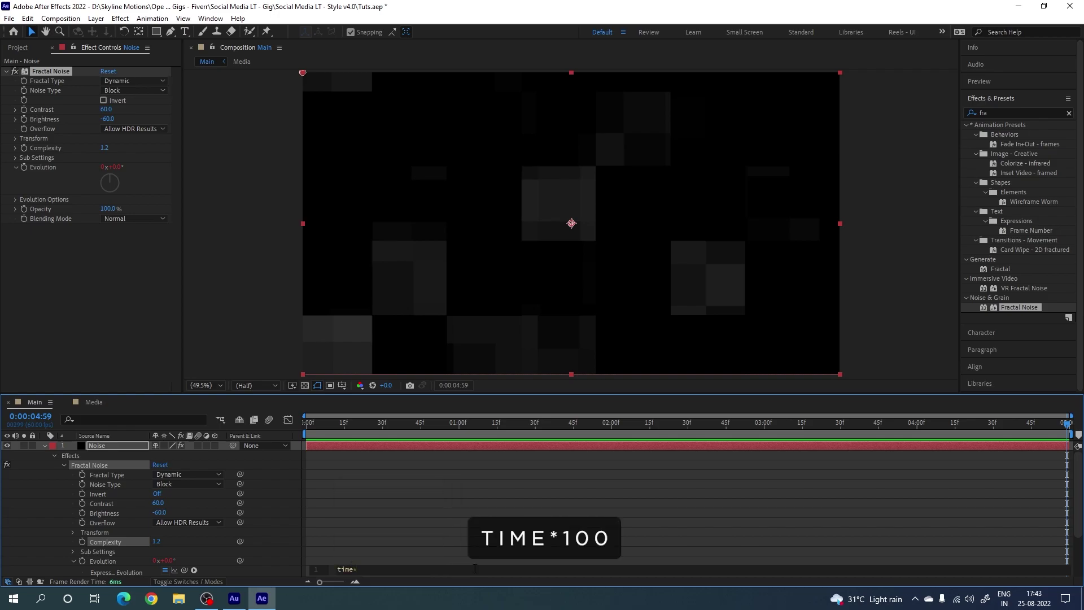
text(100)
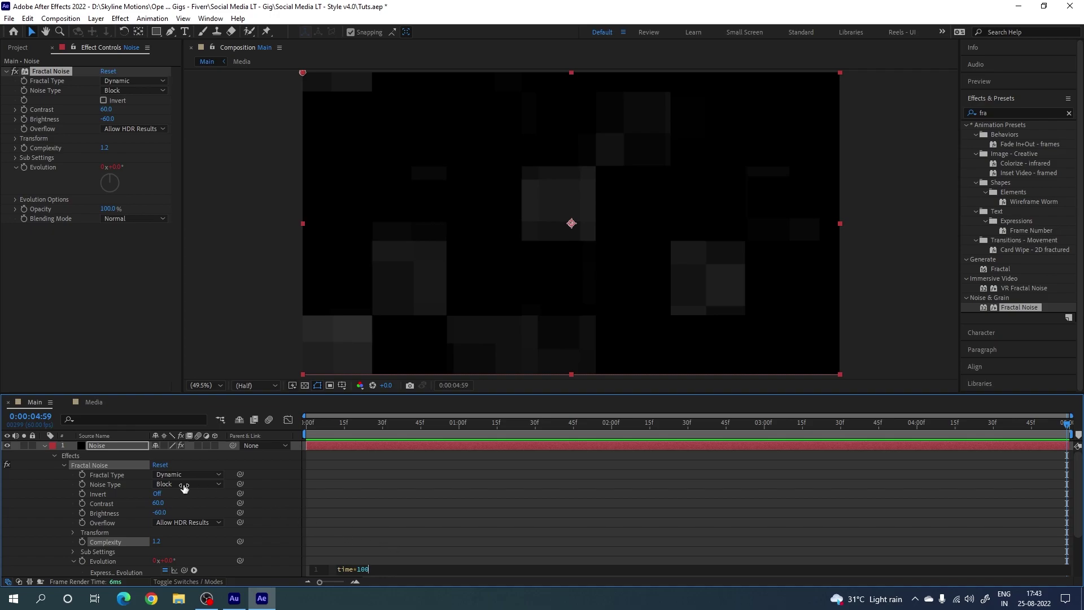
- Set the Noise layer's blending mode to Add and scrub to preview the drifting blocks
click(43, 446)
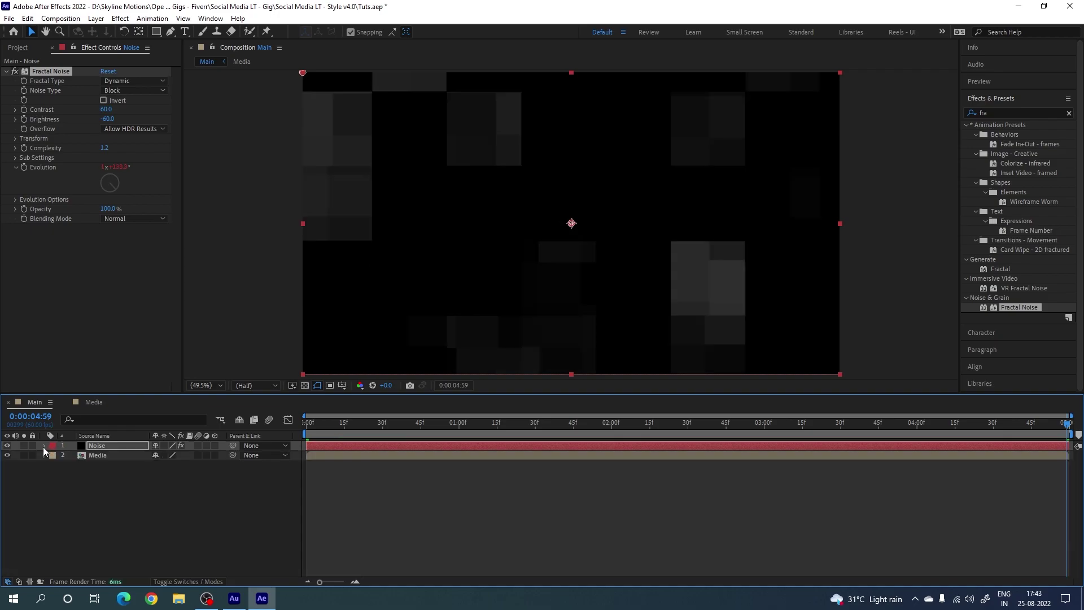
mouse_move(296, 425)
mouse_down()
mouse_move(666, 427)
mouse_move(583, 426)
mouse_up()
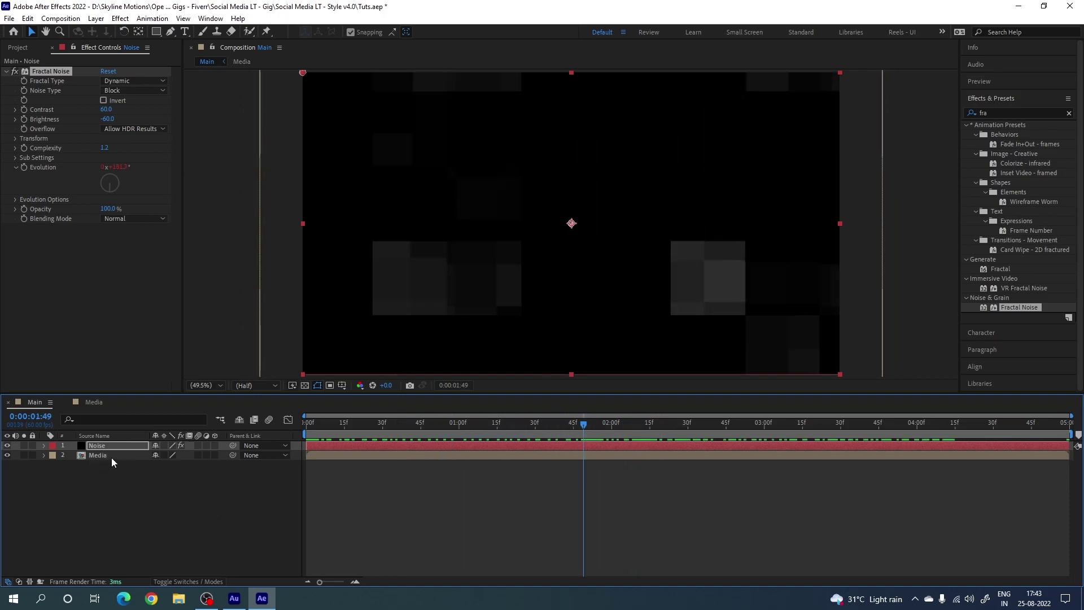
click(179, 578)
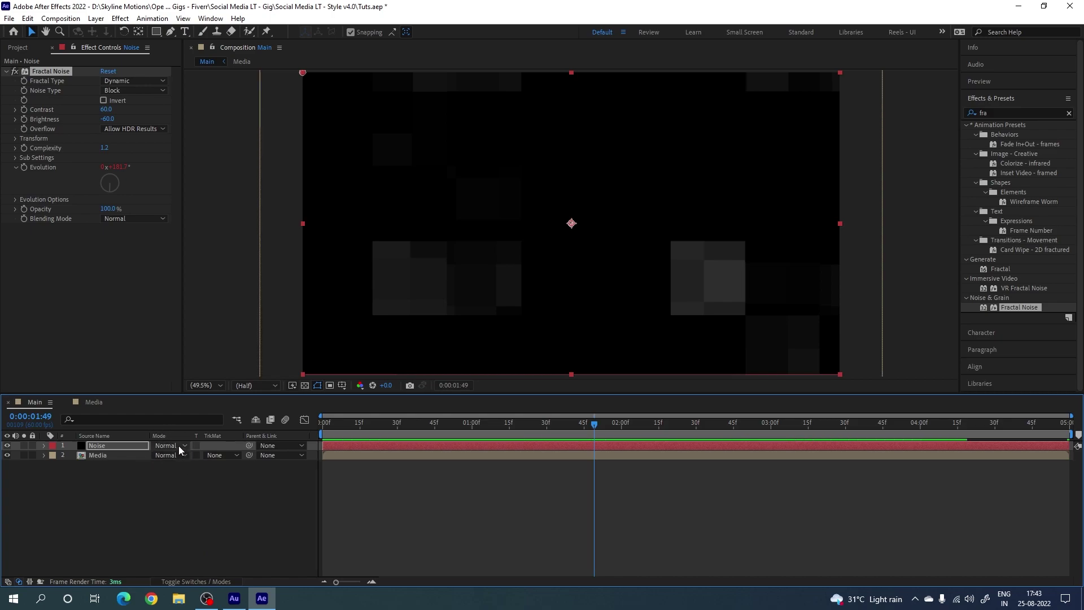
click(179, 445)
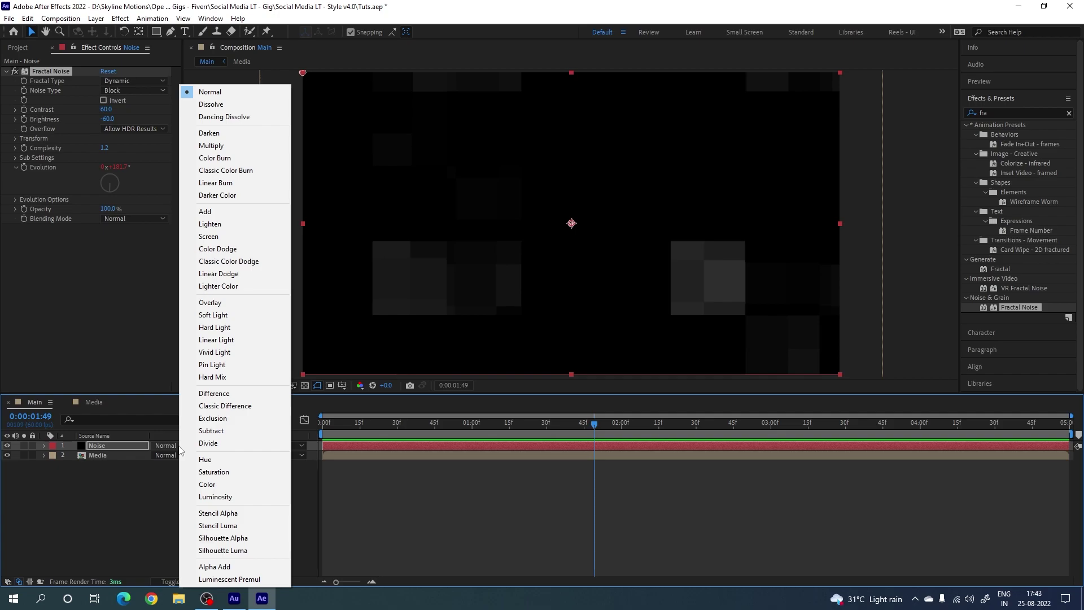
click(226, 212)
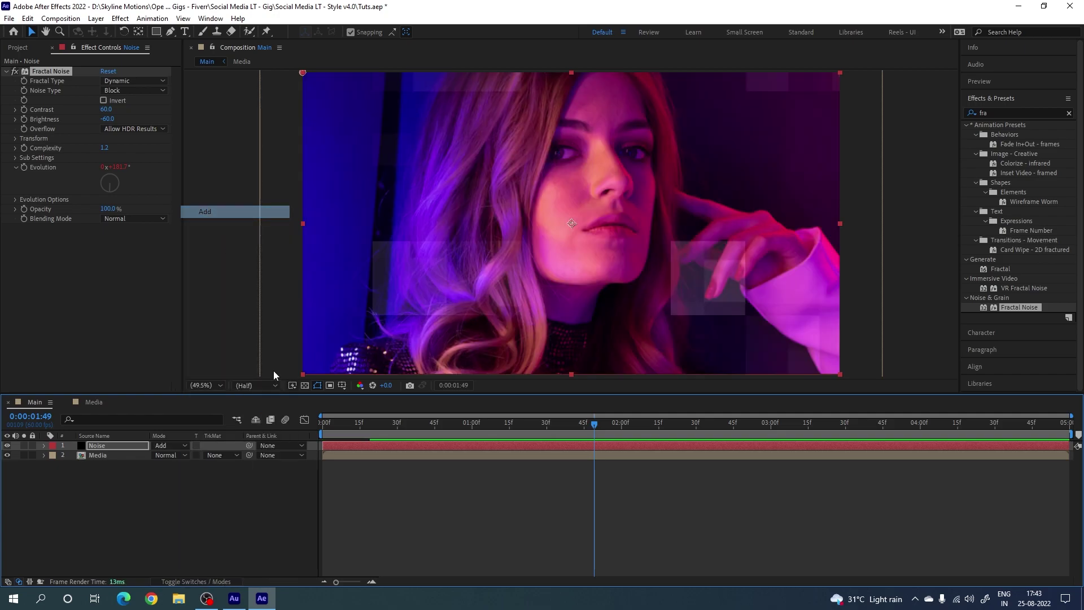
mouse_move(456, 426)
mouse_down()
mouse_move(784, 427)
mouse_move(561, 432)
mouse_up()
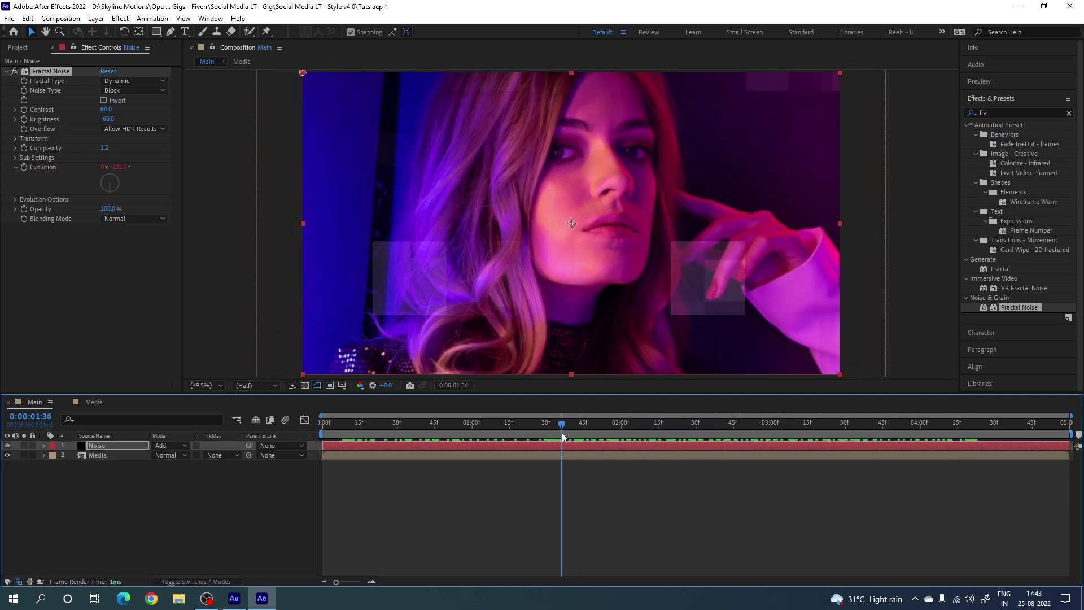
- Select the Noise and Media layers and pre-compose them into a comp named Image
click(104, 466)
key(ctrl+a)
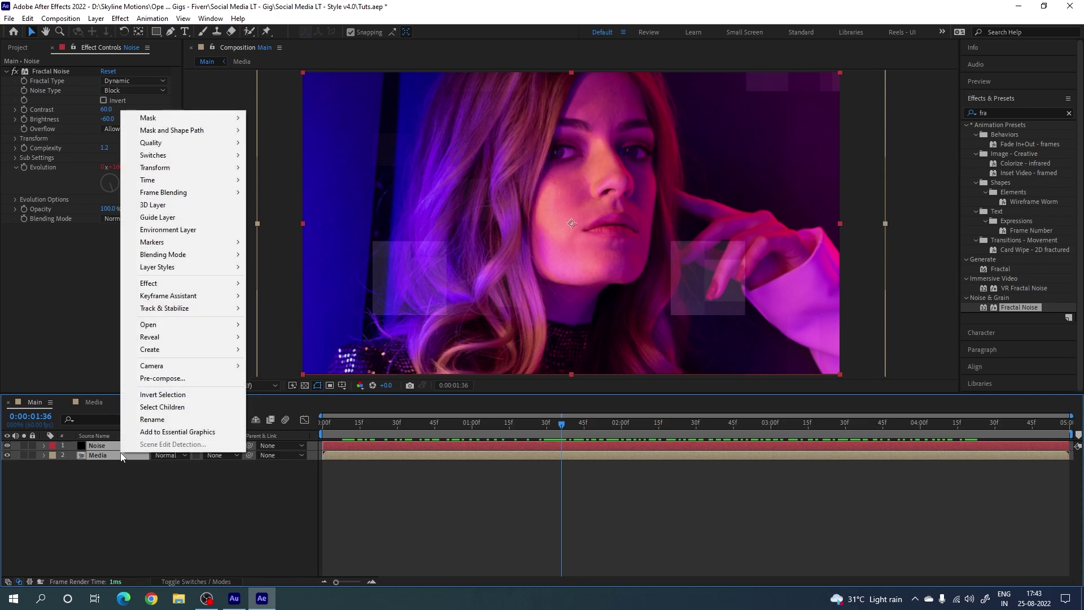
right_click(120, 453)
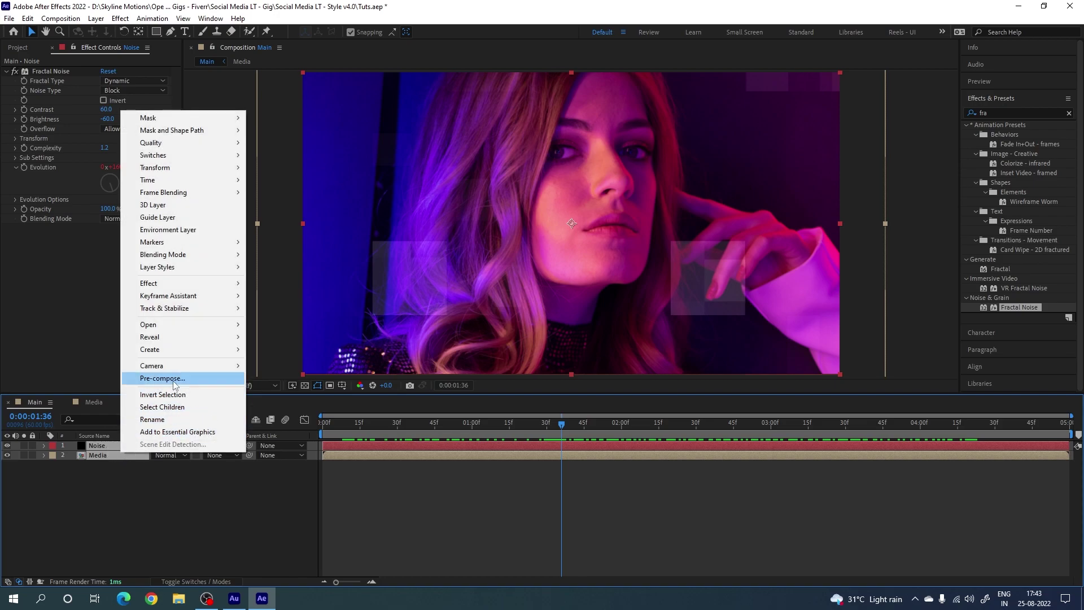
click(174, 380)
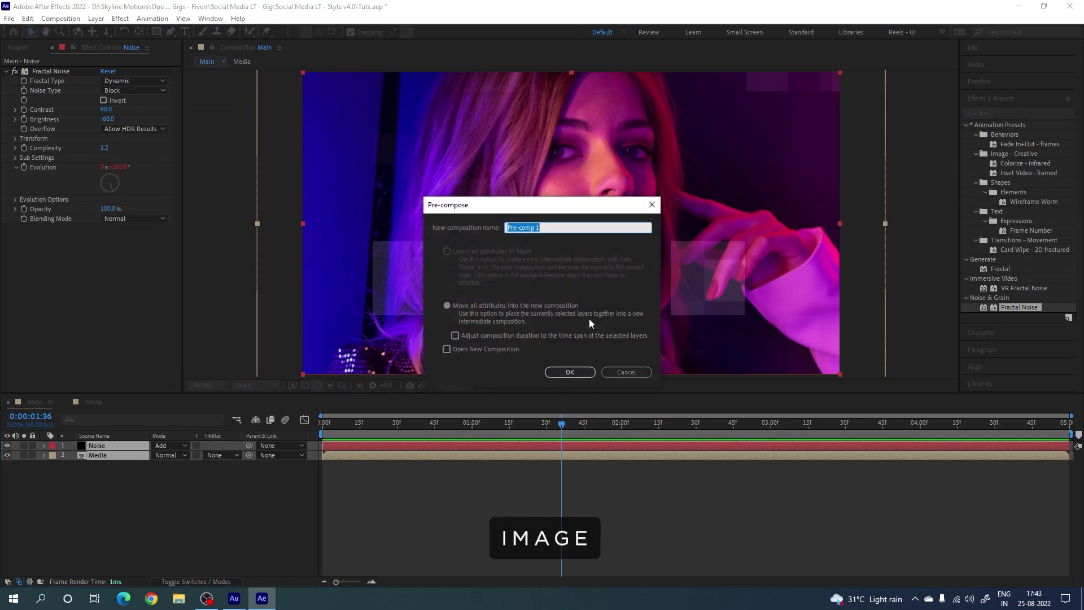
text(Image)
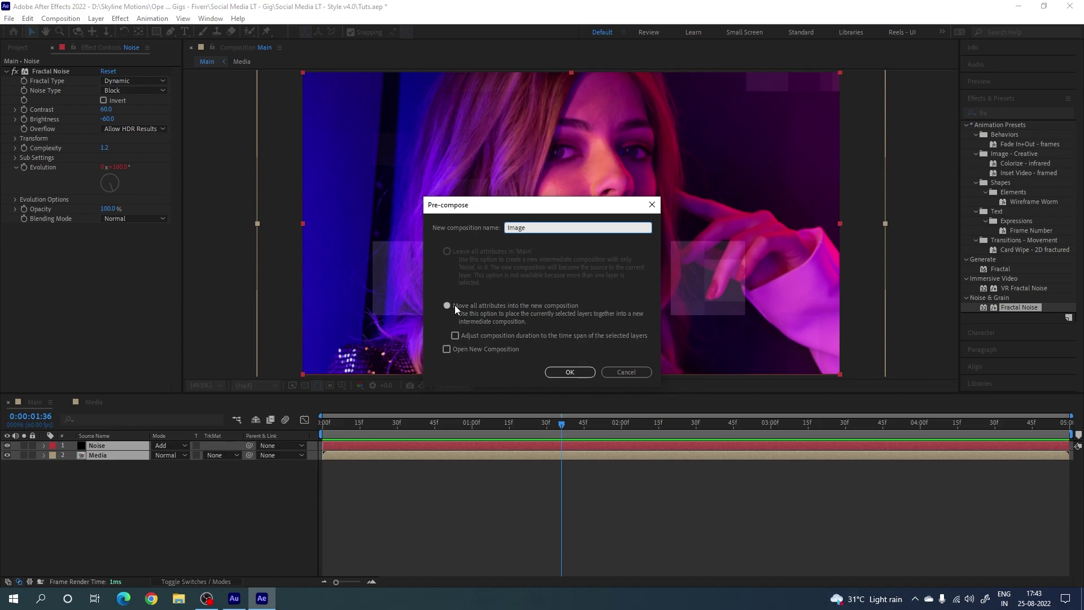
click(559, 372)
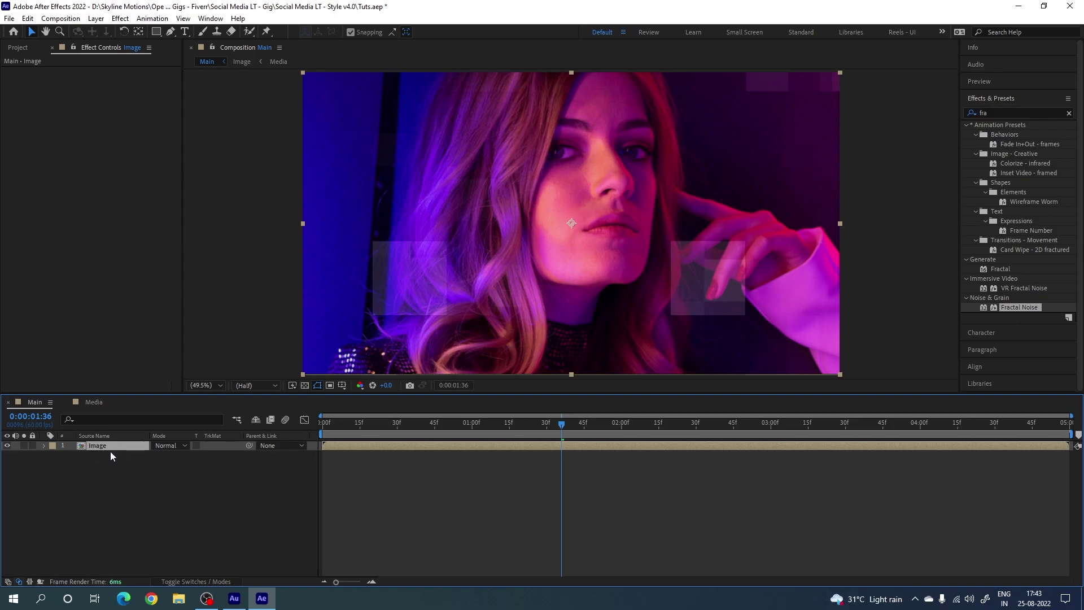
- Duplicate the Image layer, hide the top copy and select the lower one
key(ctrl+d)
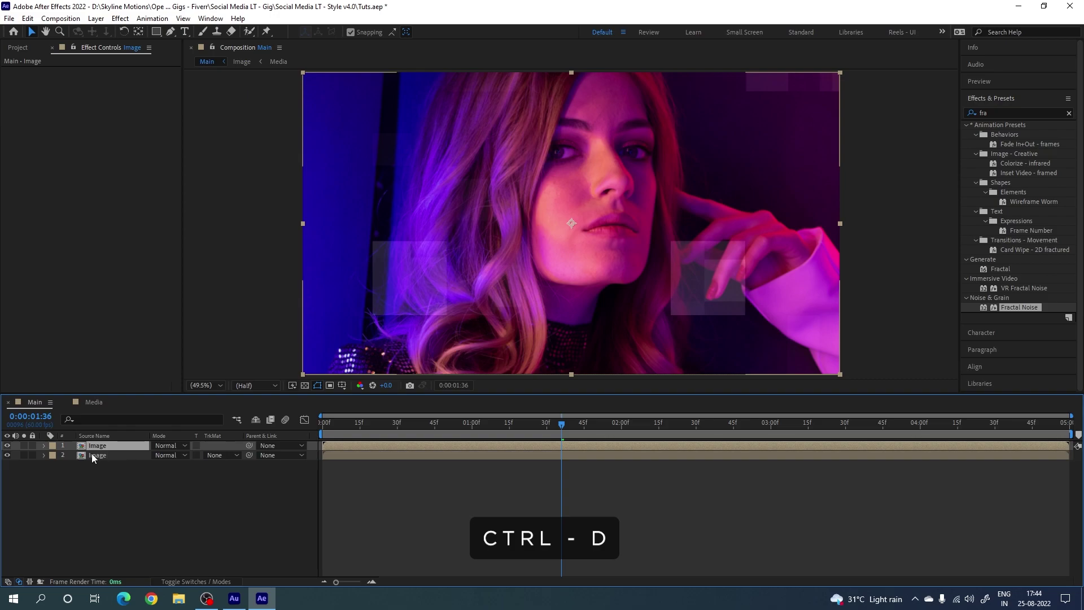
click(7, 445)
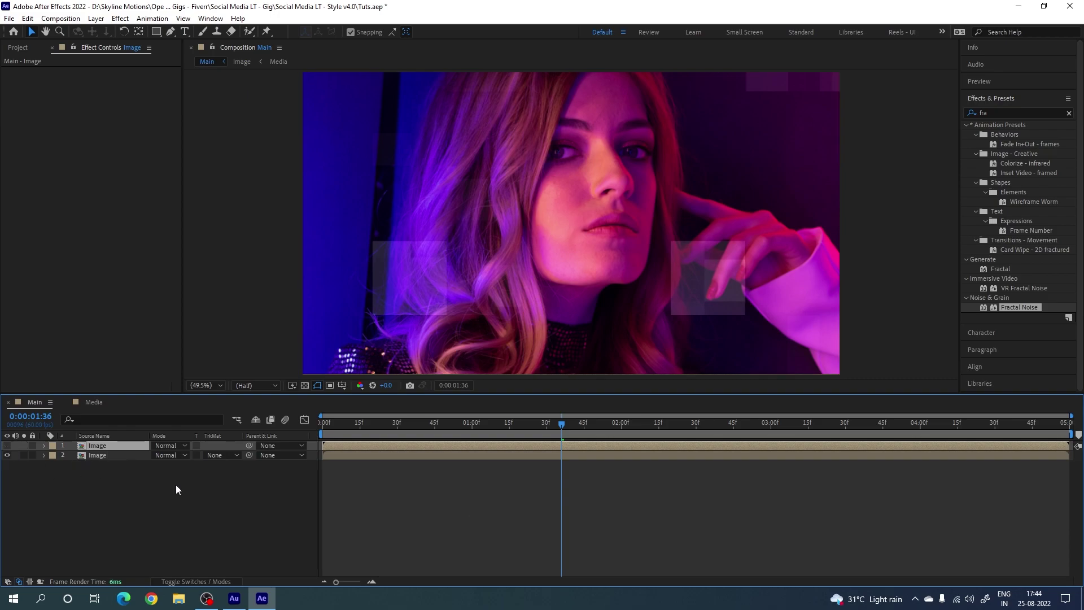
click(113, 456)
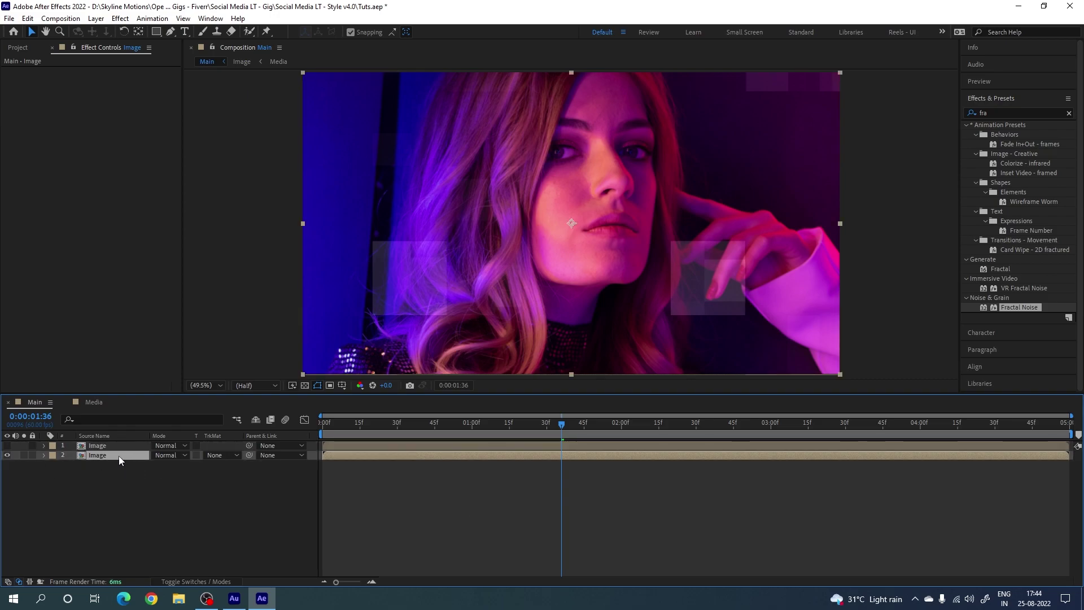
- Apply Tint at 100% to the lower Image copy, turning the portrait black and white
click(1068, 113)
click(1036, 112)
text(ti)
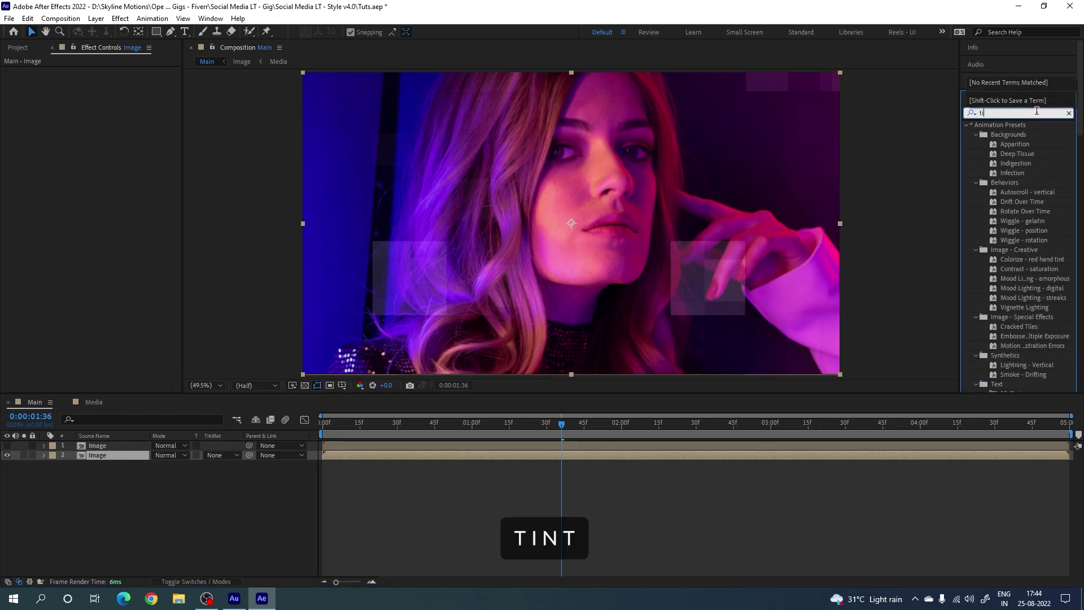
text(nt)
drag(1005, 163, 556, 295)
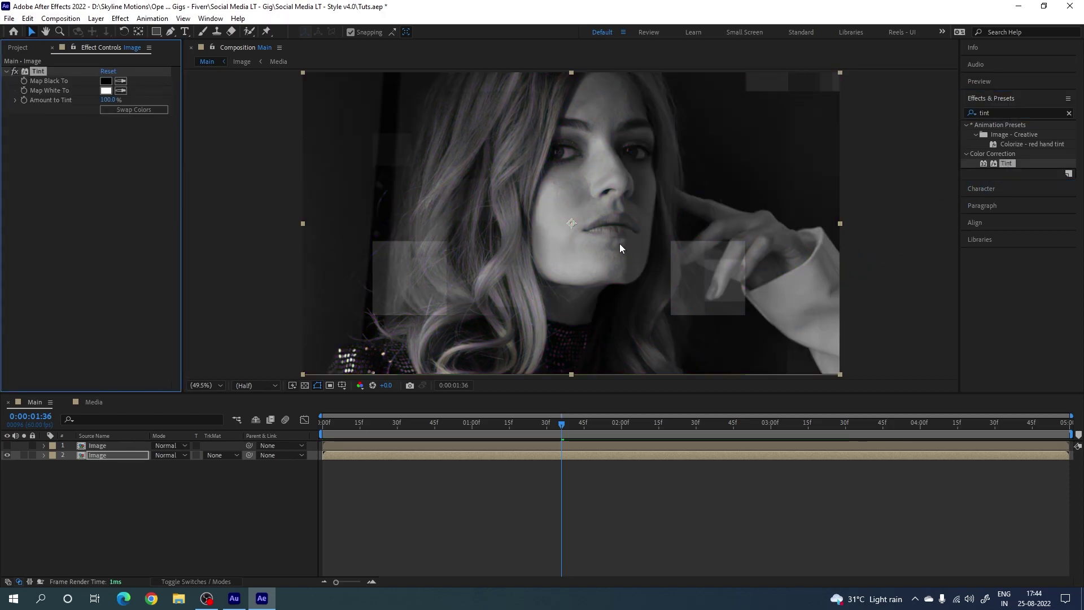
click(1068, 113)
click(1036, 114)
text(dire)
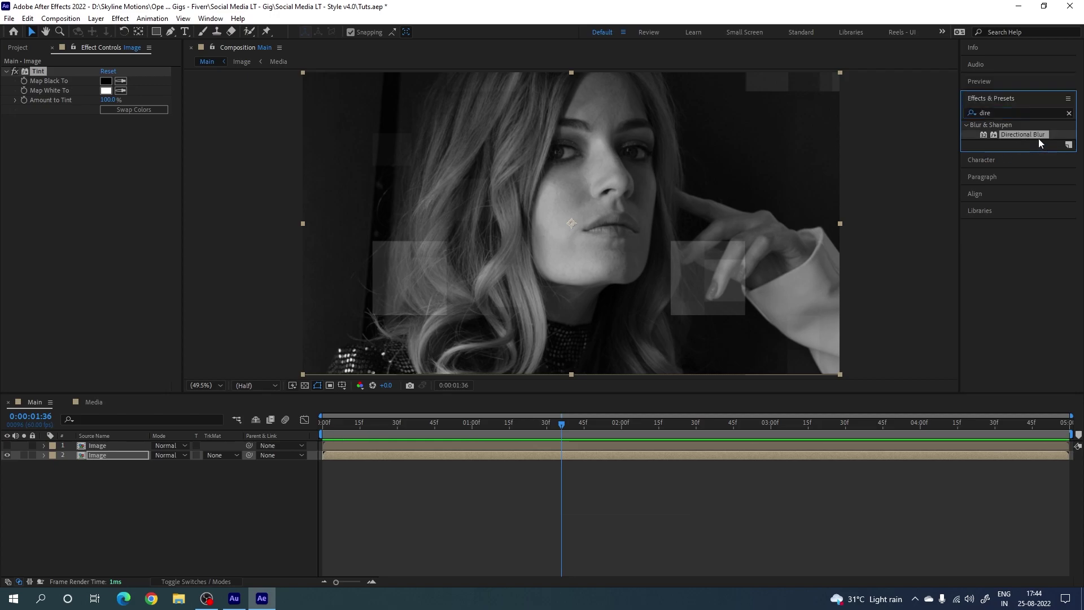
- Apply Directional Blur to the lower Image copy with a Blur Length of 50
drag(1022, 136, 601, 311)
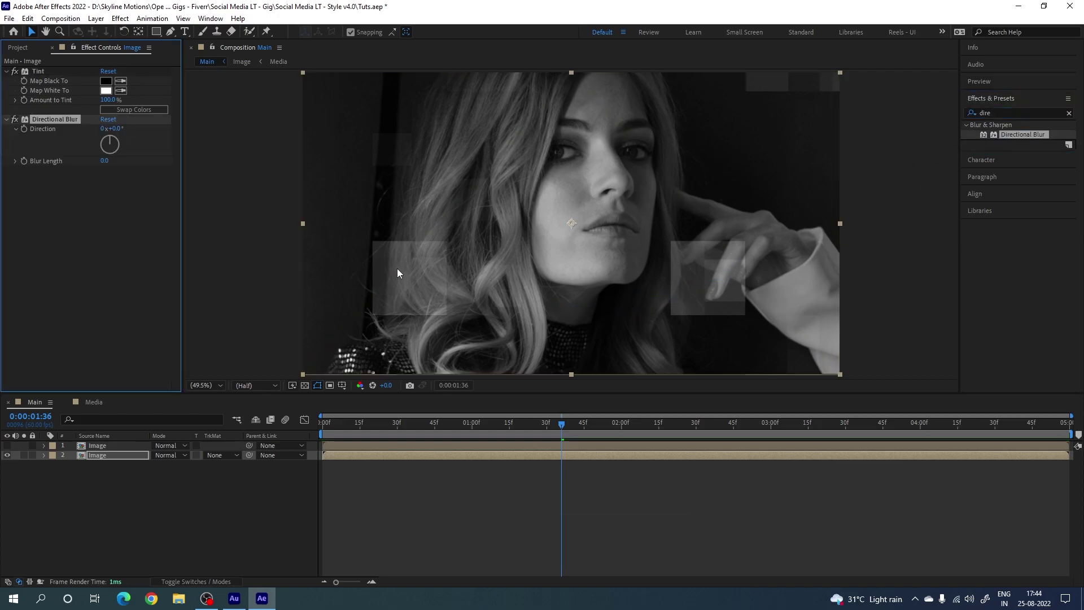
click(103, 162)
text(50)
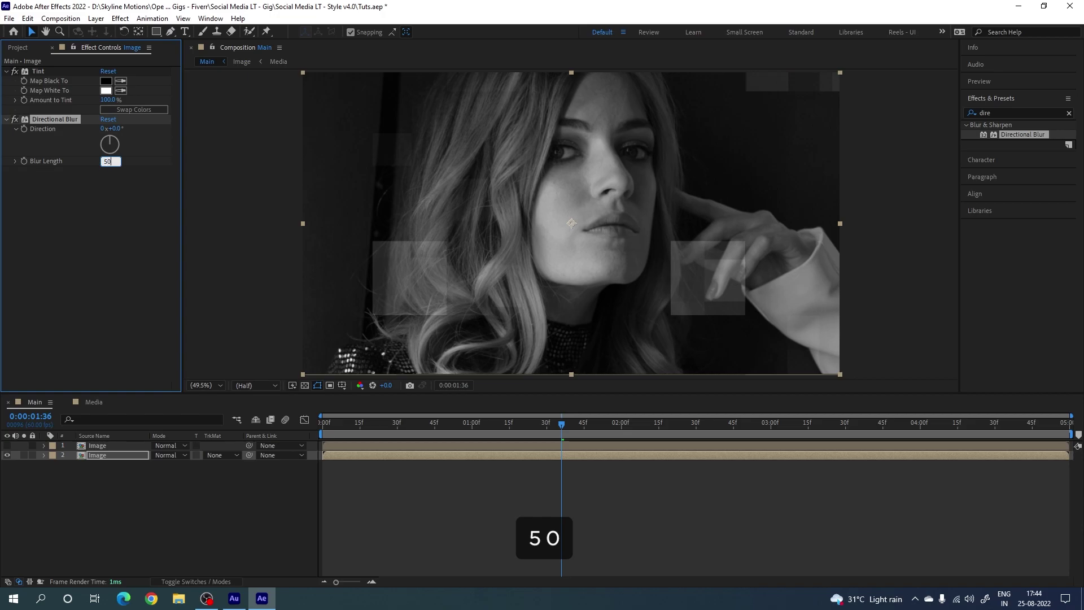
key(Return)
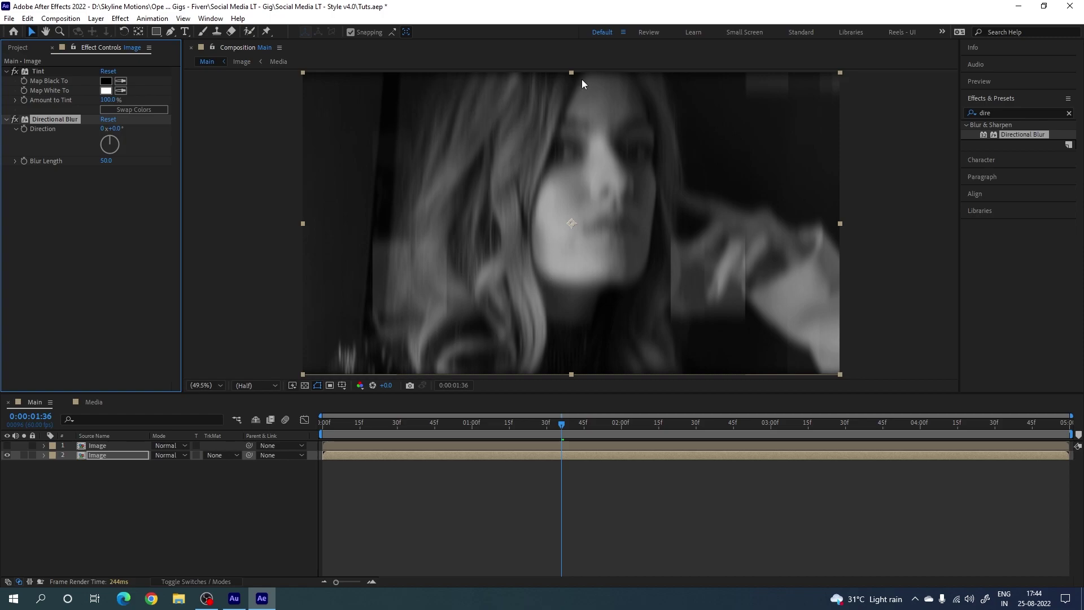
- Scale the lower Image layer to 103% and collapse its properties
click(105, 458)
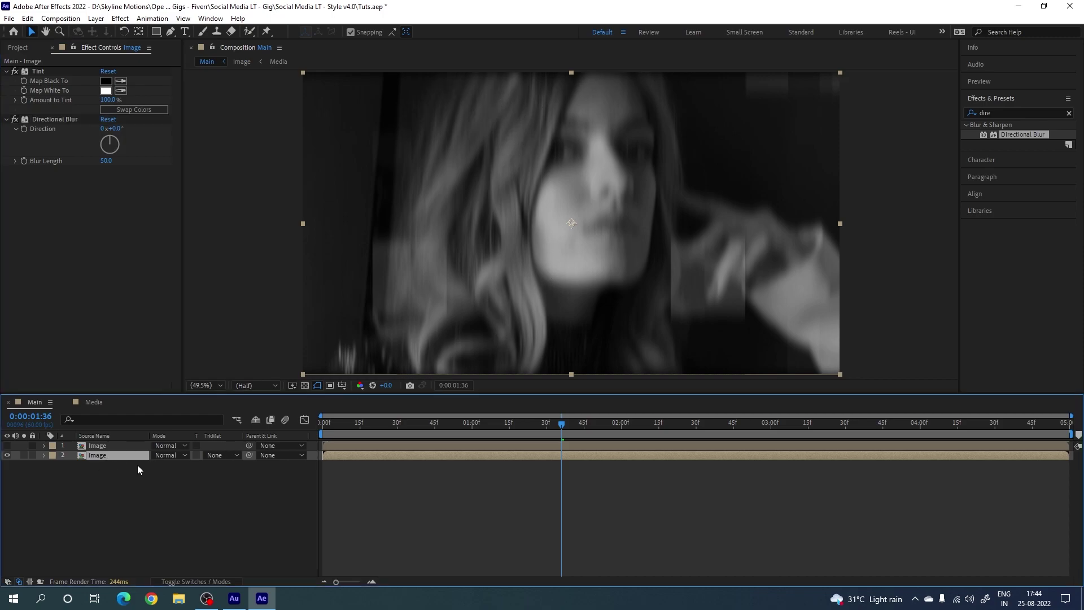
key(s)
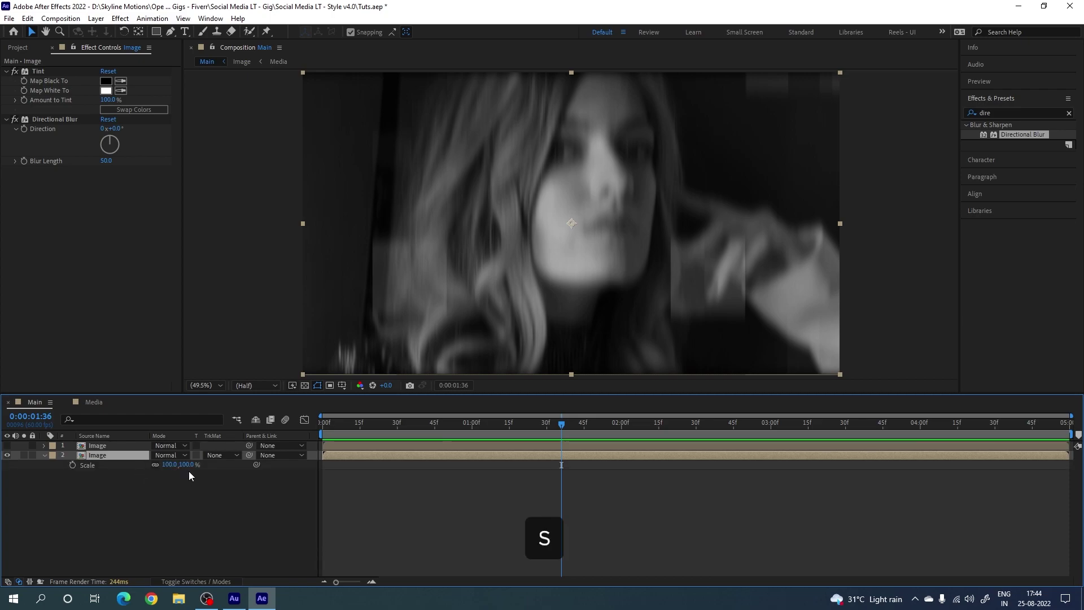
click(188, 464)
text(103)
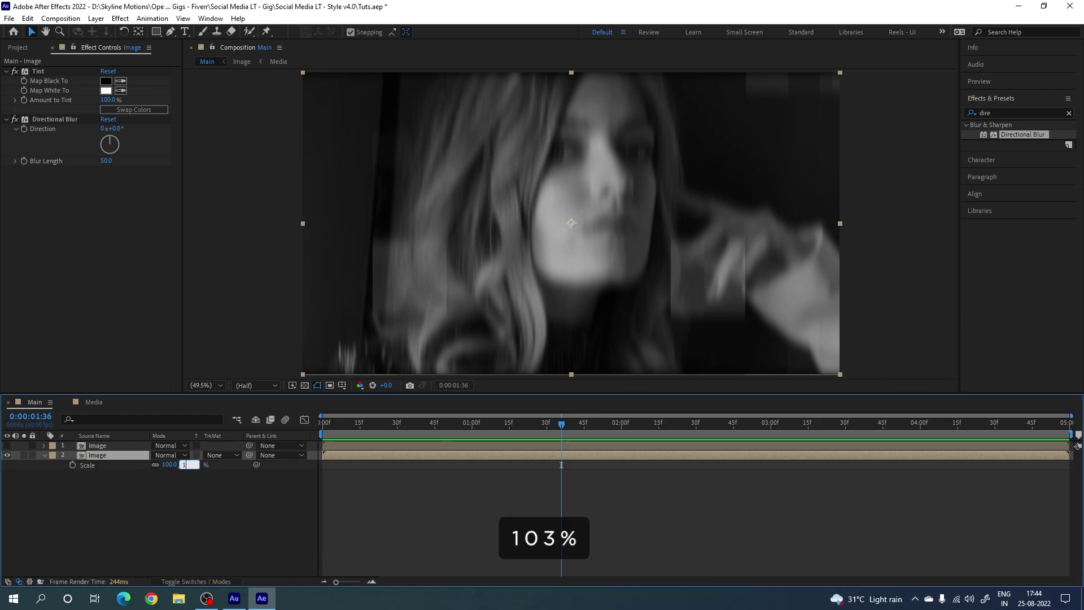
key(Return)
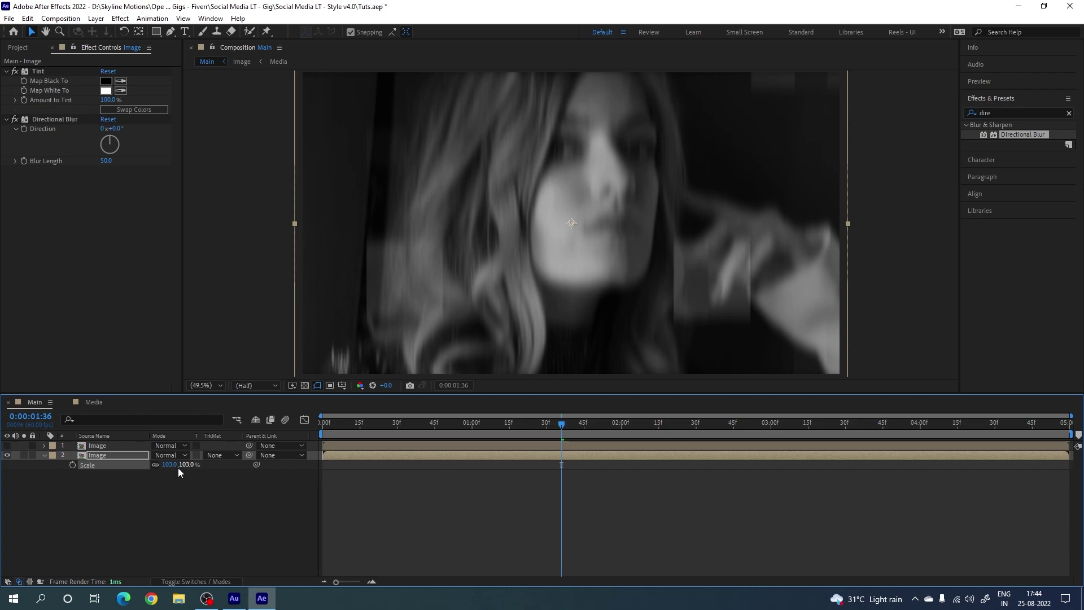
click(44, 455)
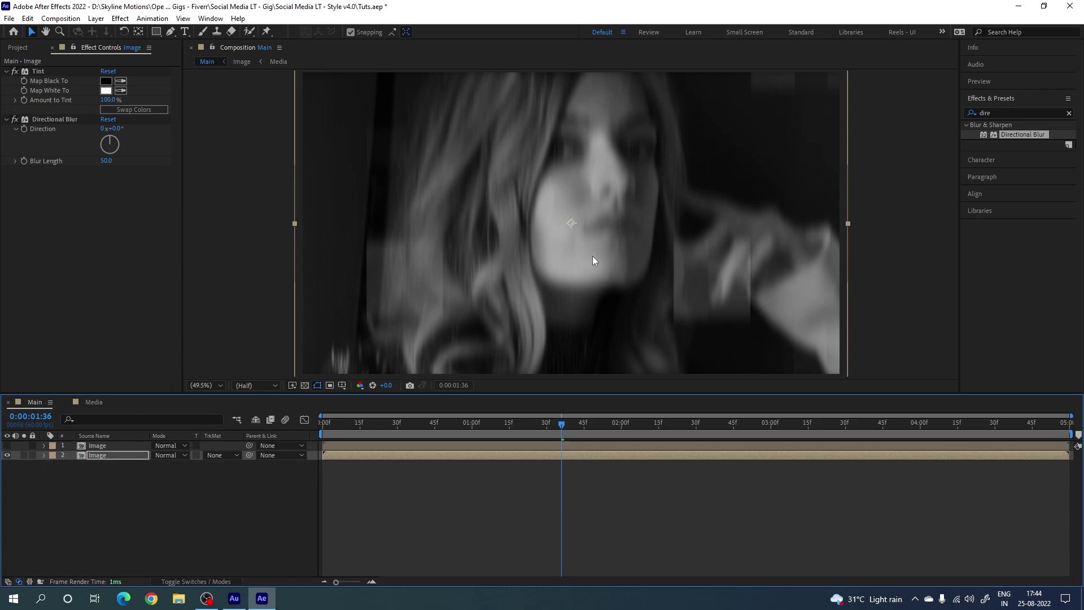
- Show the top Image copy again, move to 0:00:02:22, and choose the Rounded Rectangle tool
click(7, 445)
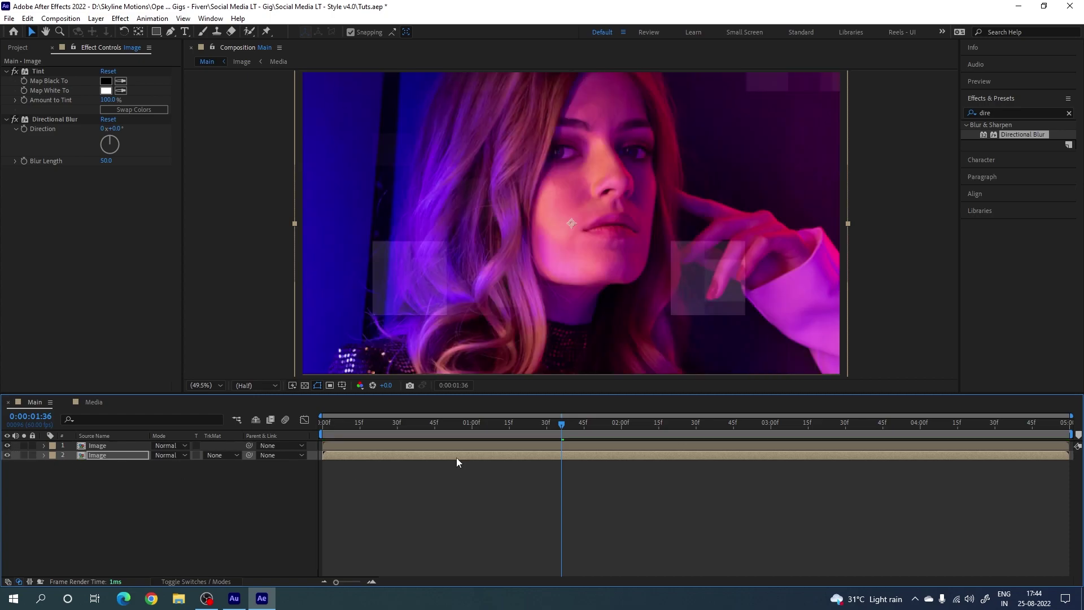
drag(488, 427, 676, 426)
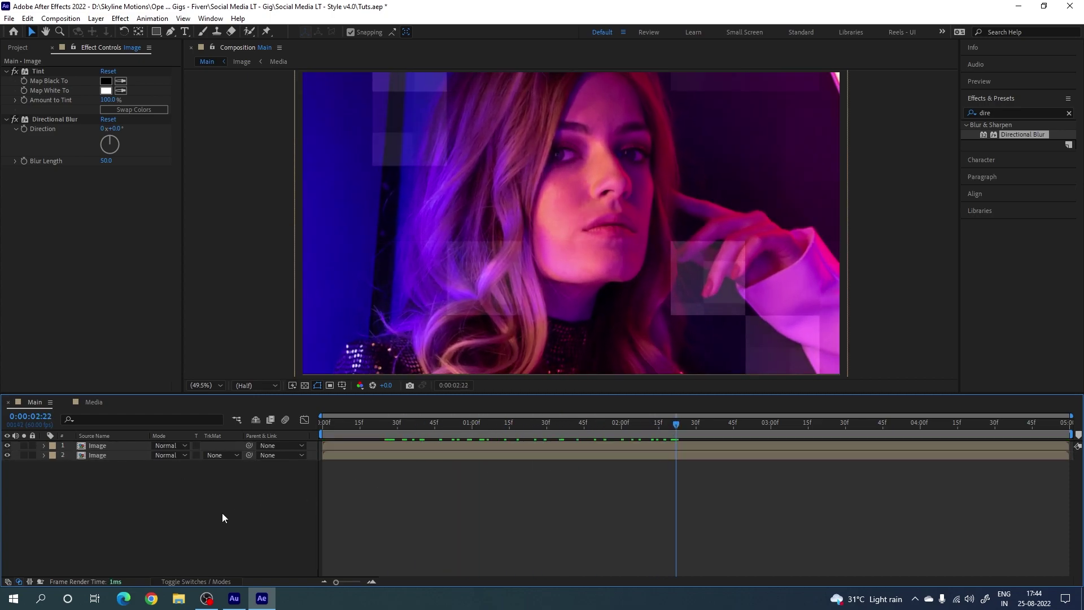
drag(157, 32, 205, 47)
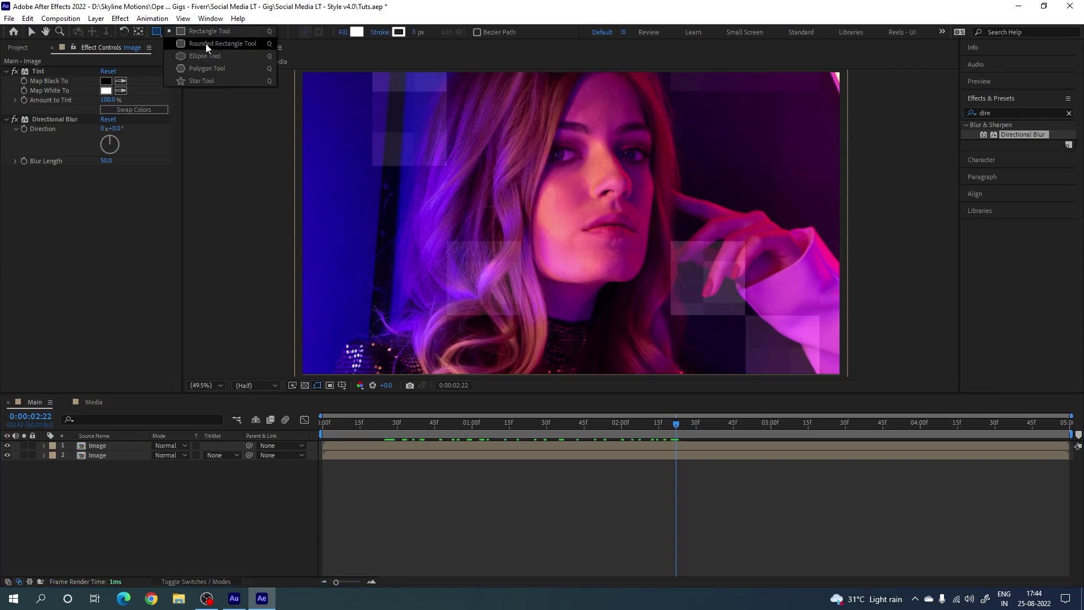
click(206, 43)
- Set solid white fill and no stroke, then draw a tall rectangle over the photo centre
click(344, 33)
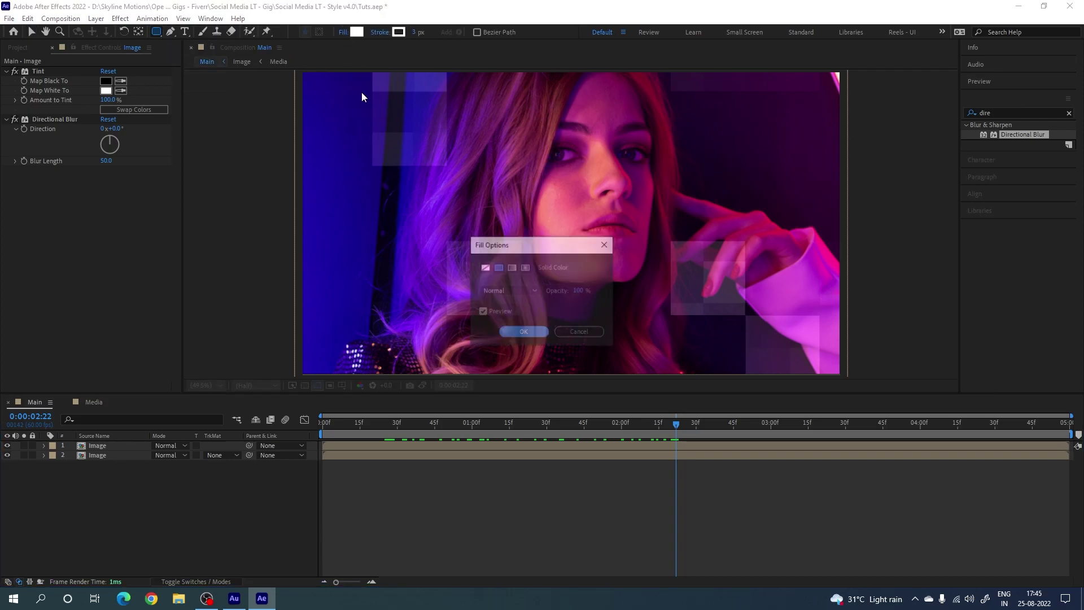
click(515, 332)
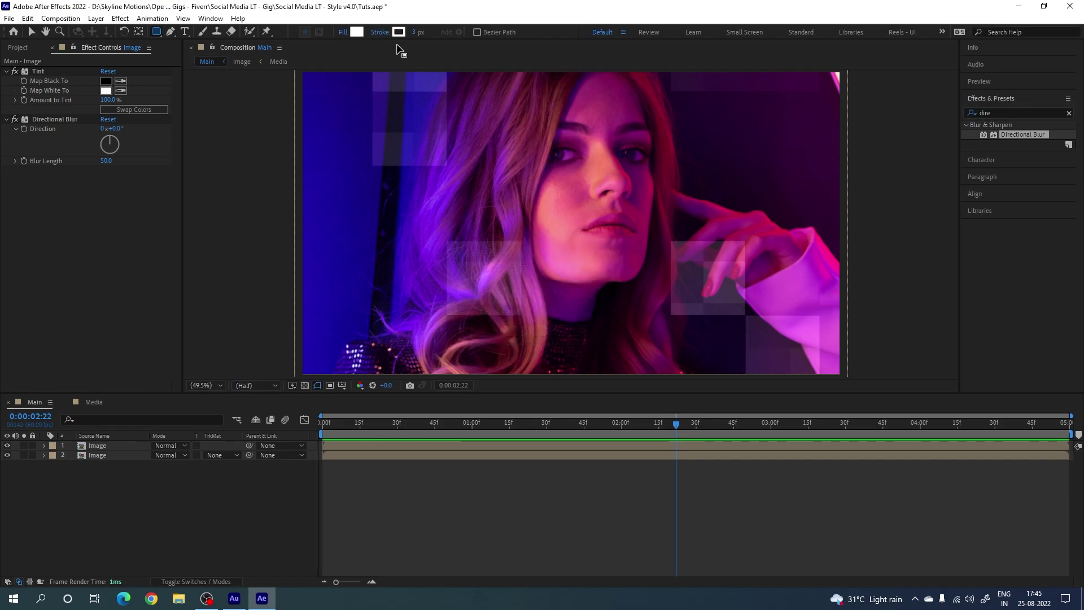
click(382, 32)
click(485, 268)
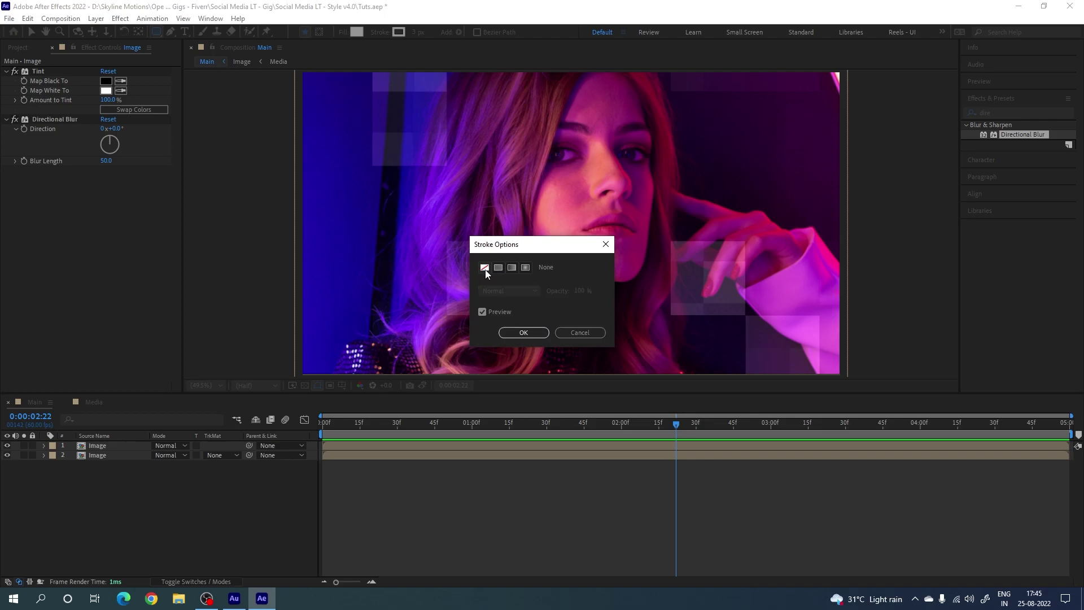
click(541, 332)
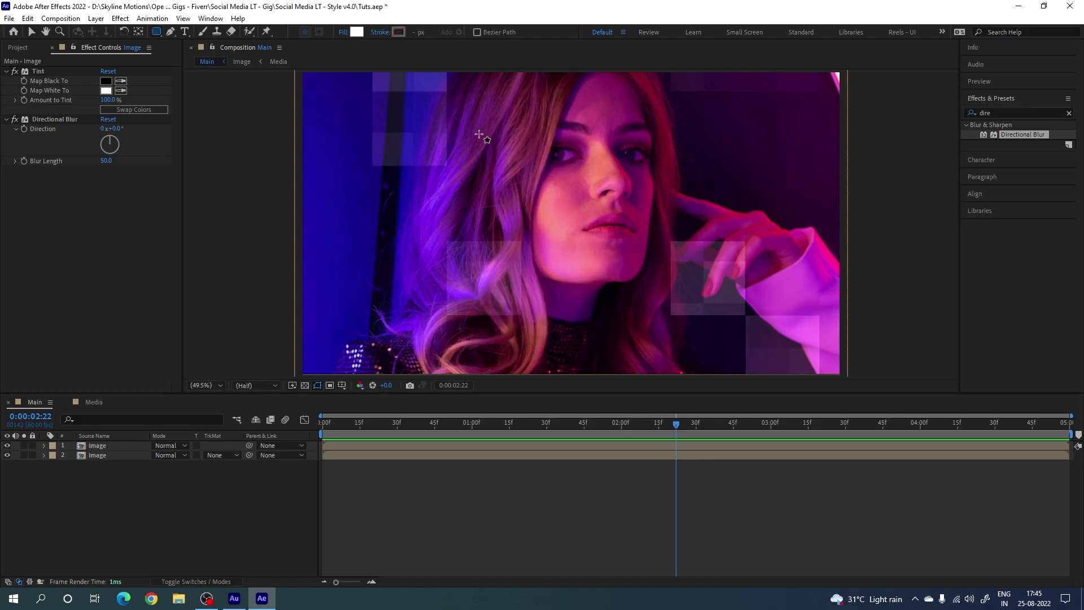
drag(495, 114, 571, 350)
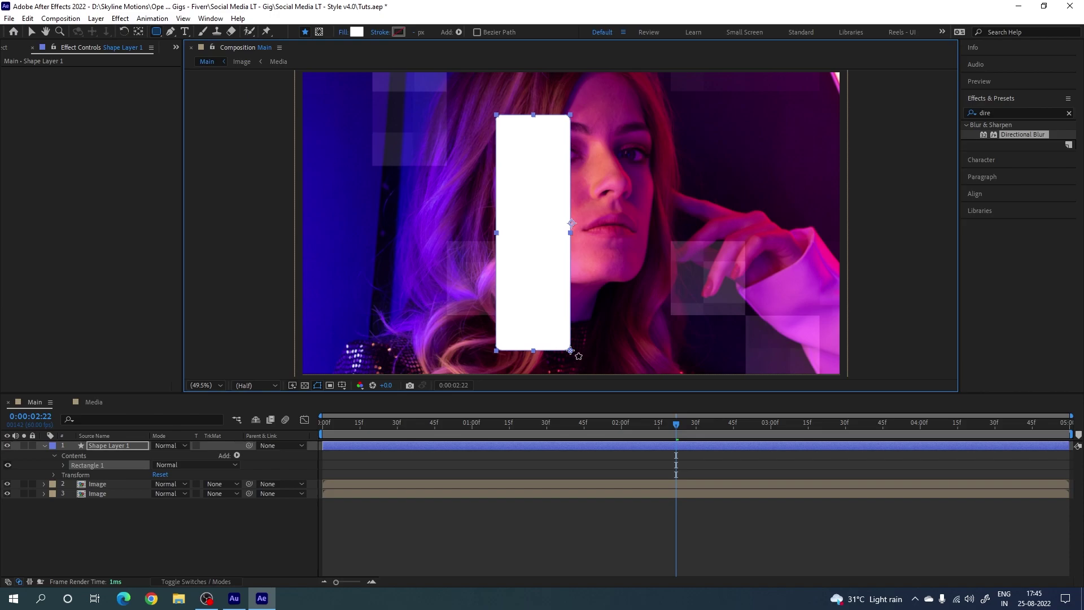
- Unlink the rectangle's Size and set it to 260 wide by 850 tall
click(62, 465)
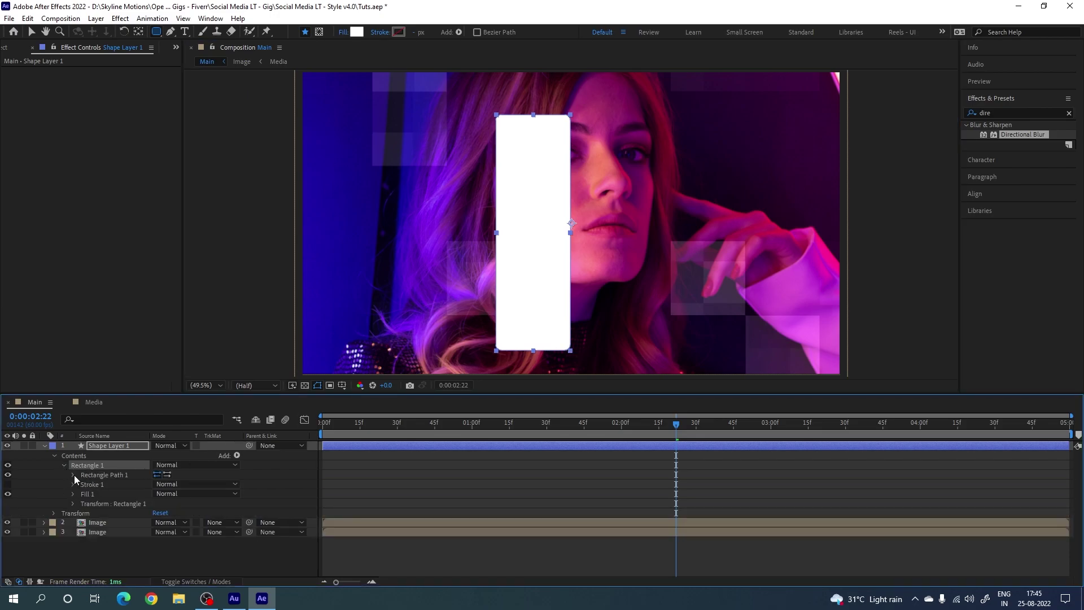
click(72, 475)
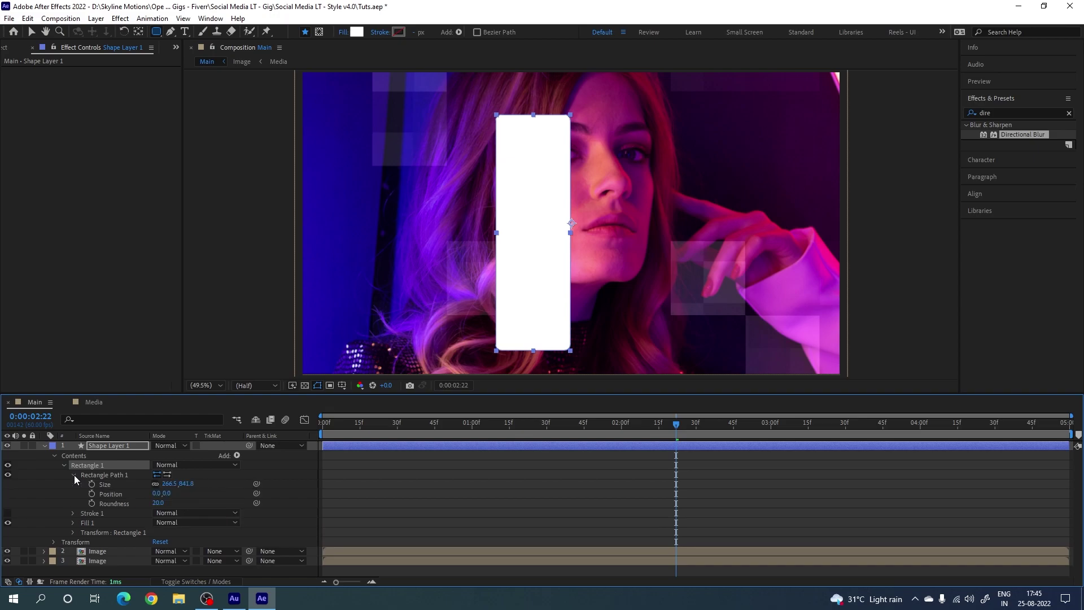
click(155, 484)
click(168, 484)
text(2)
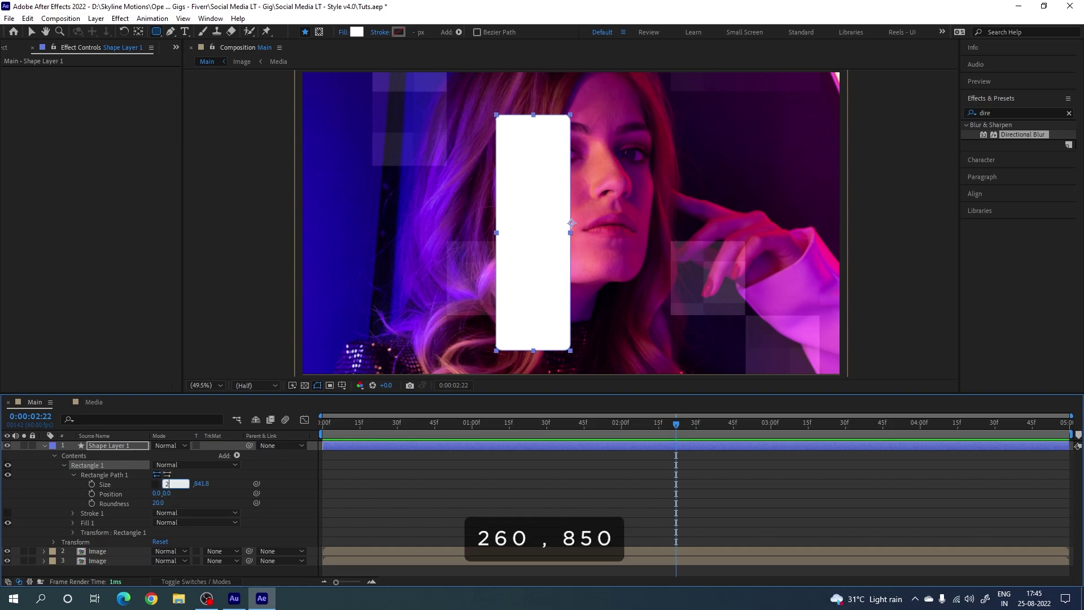
text(60)
key(Return)
click(186, 484)
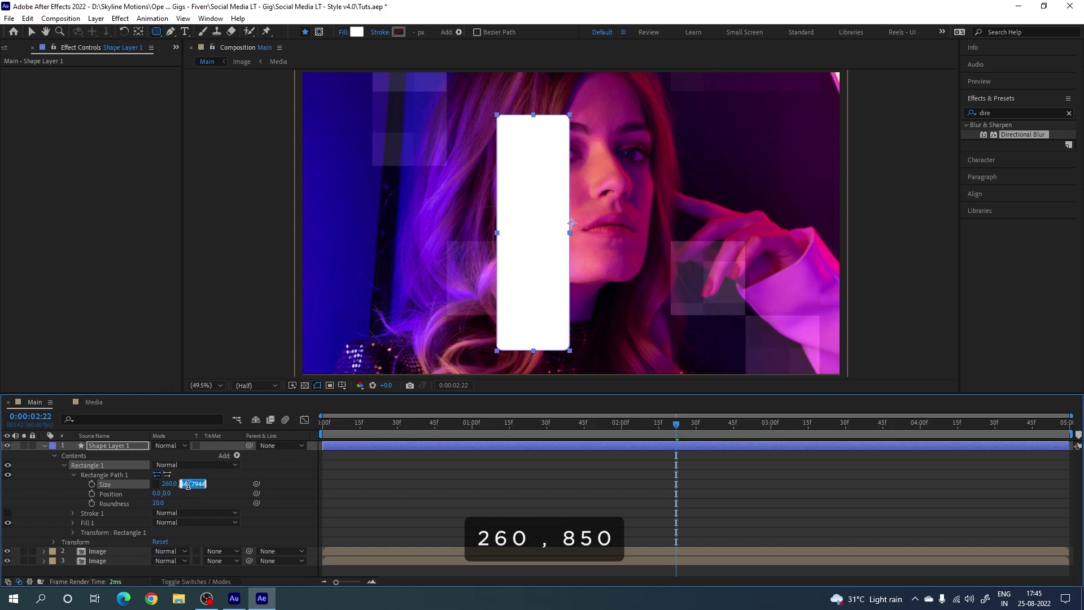
text(850)
key(Return)
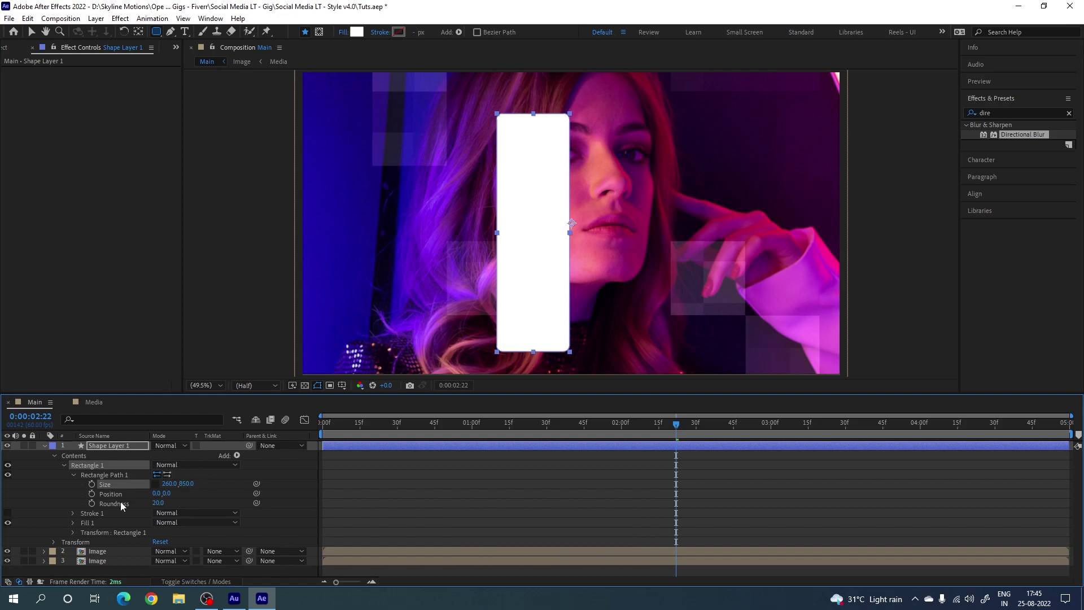
- Set Roundness to 30, fold the shape properties, and centre the anchor point on the rectangle
click(162, 502)
text(30)
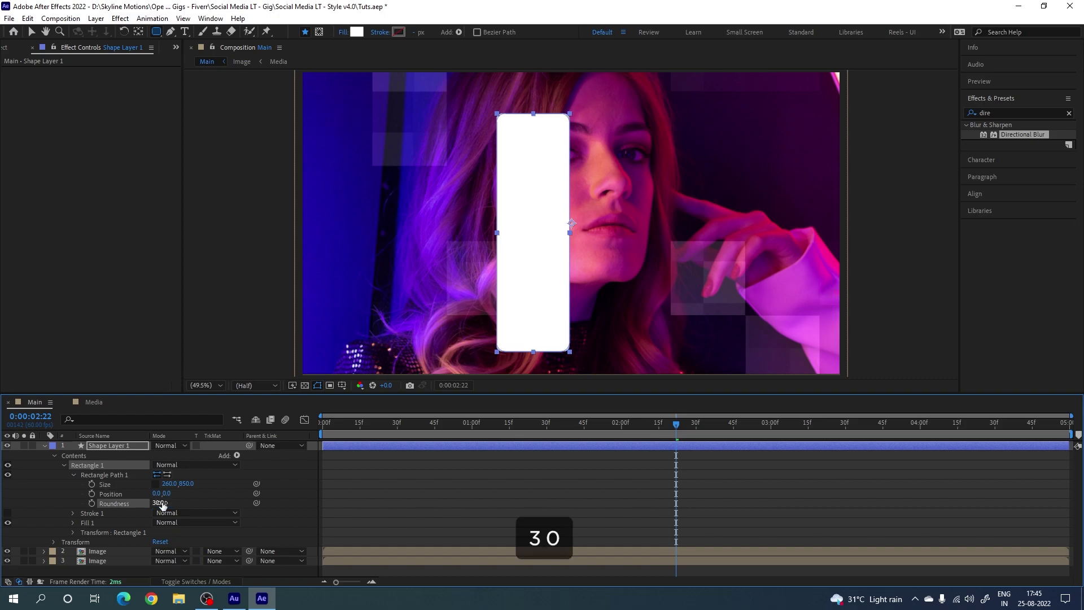
key(Return)
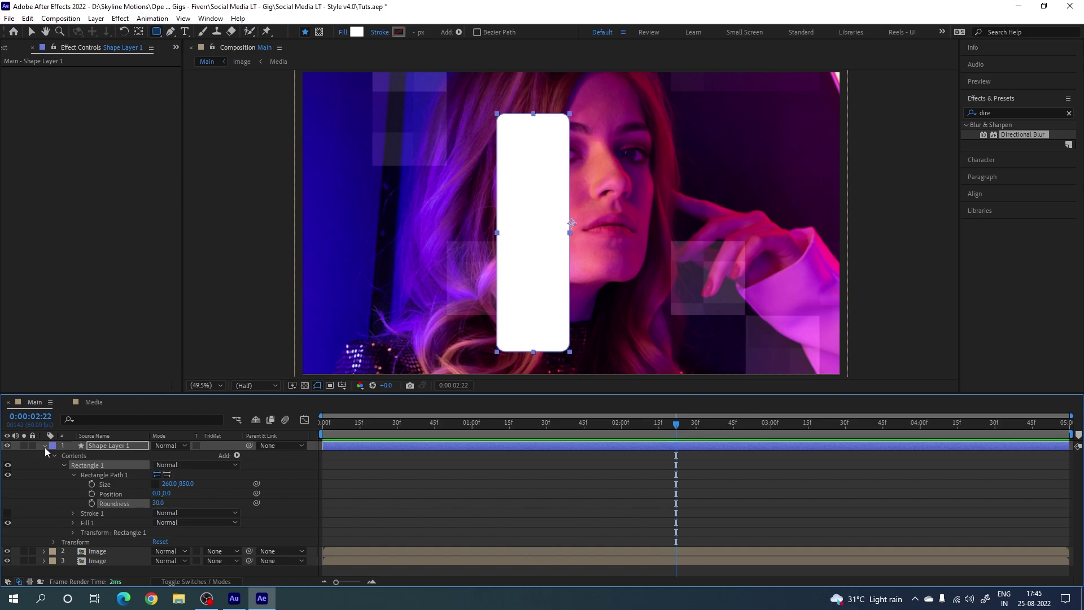
click(45, 447)
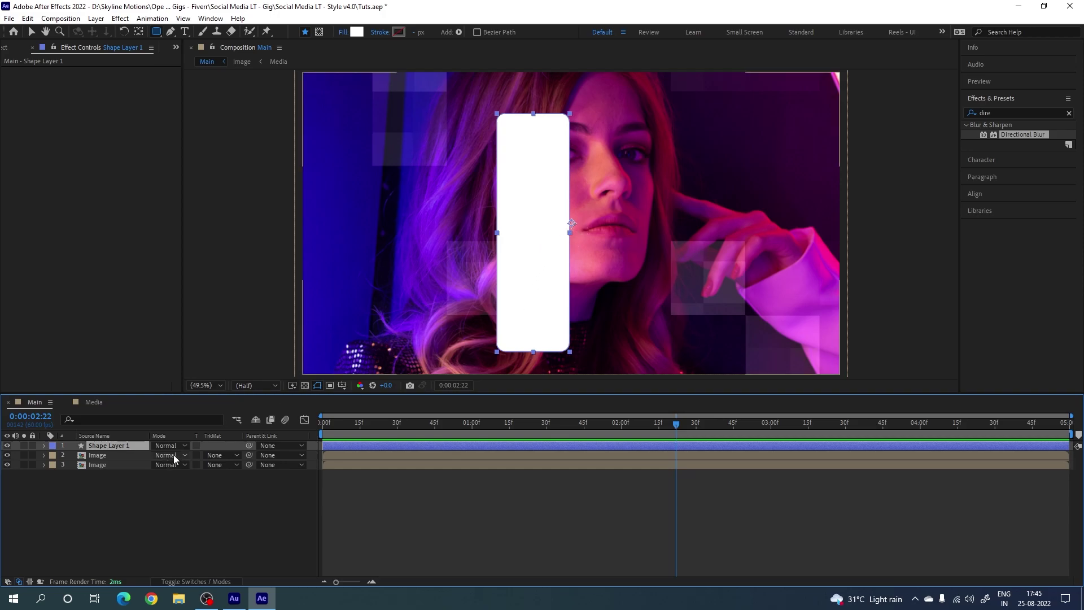
key(ctrl)
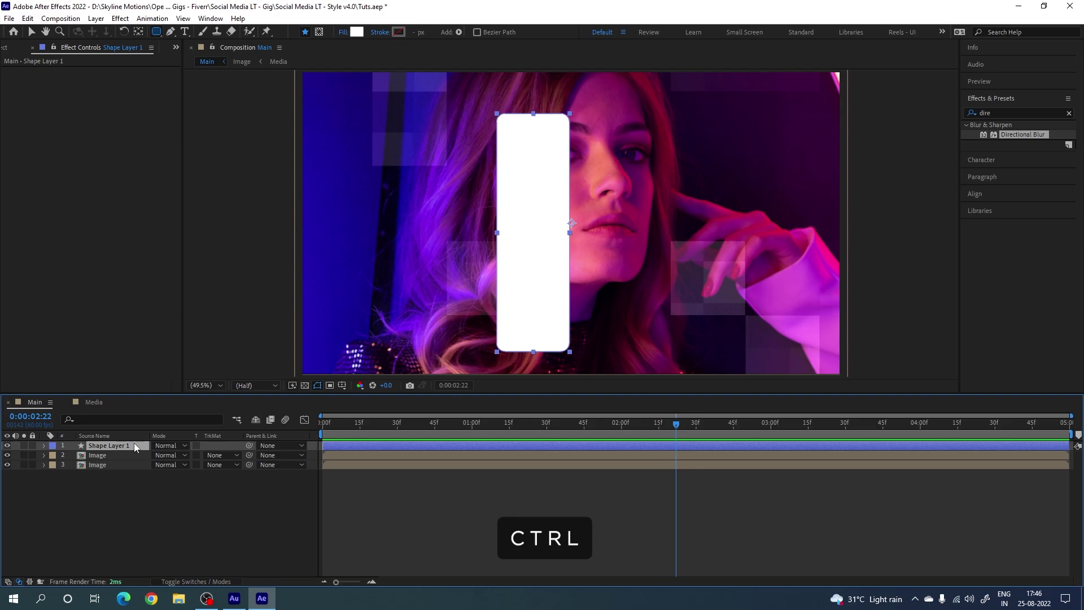
ctrl+double_click(138, 36)
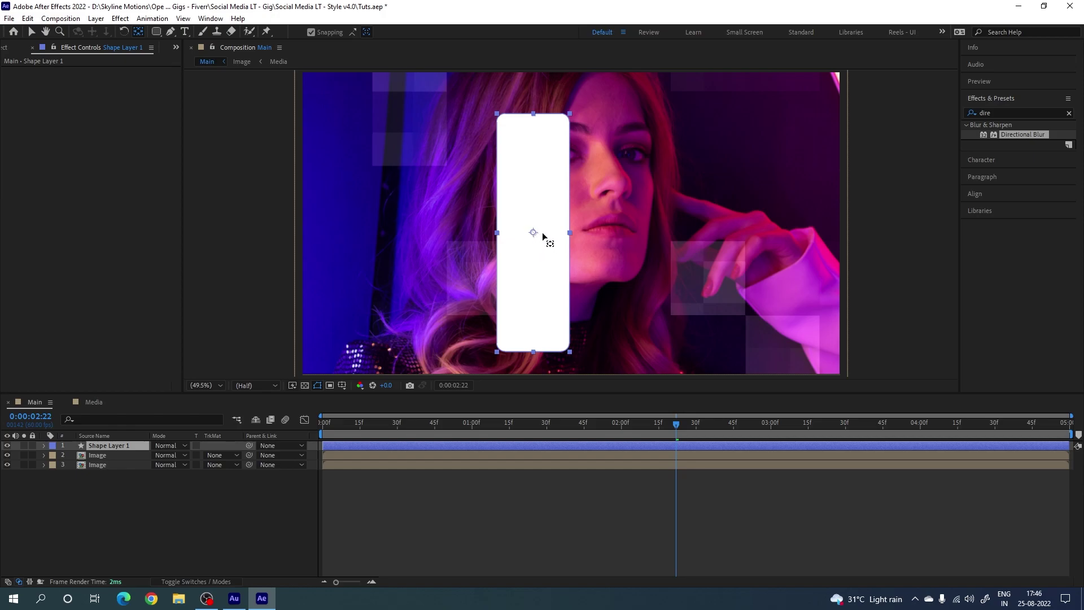
- Align the rectangle to the composition's horizontal and vertical centre using the Align panel
click(32, 32)
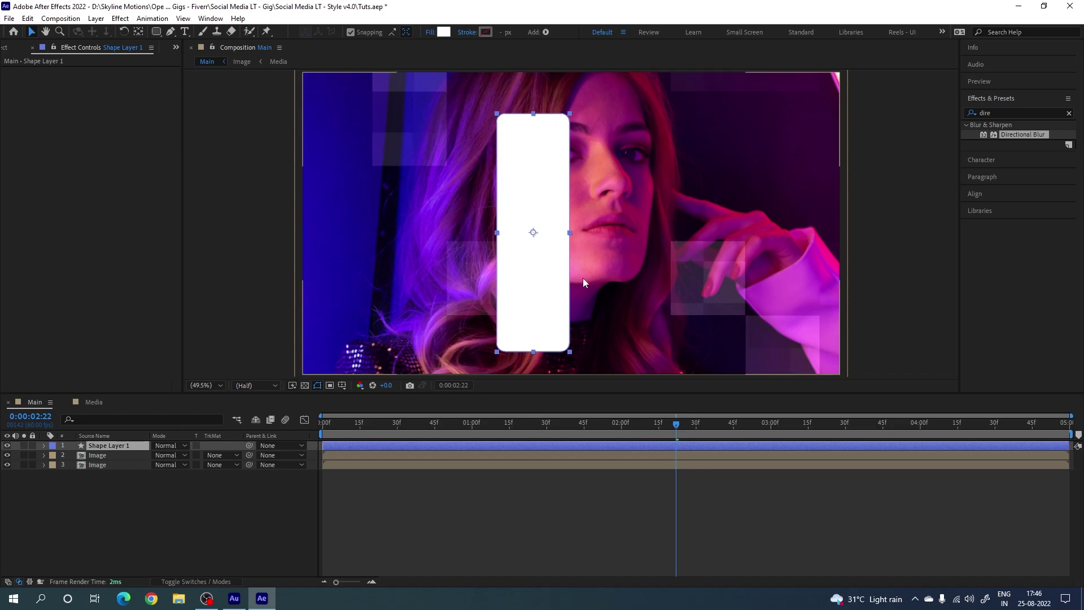
click(991, 199)
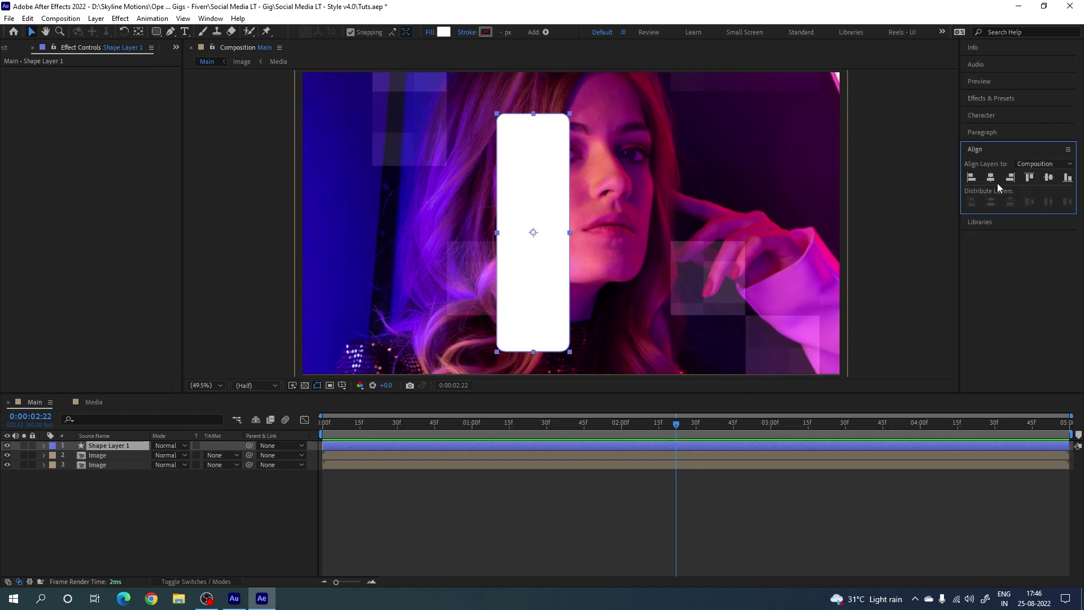
click(991, 178)
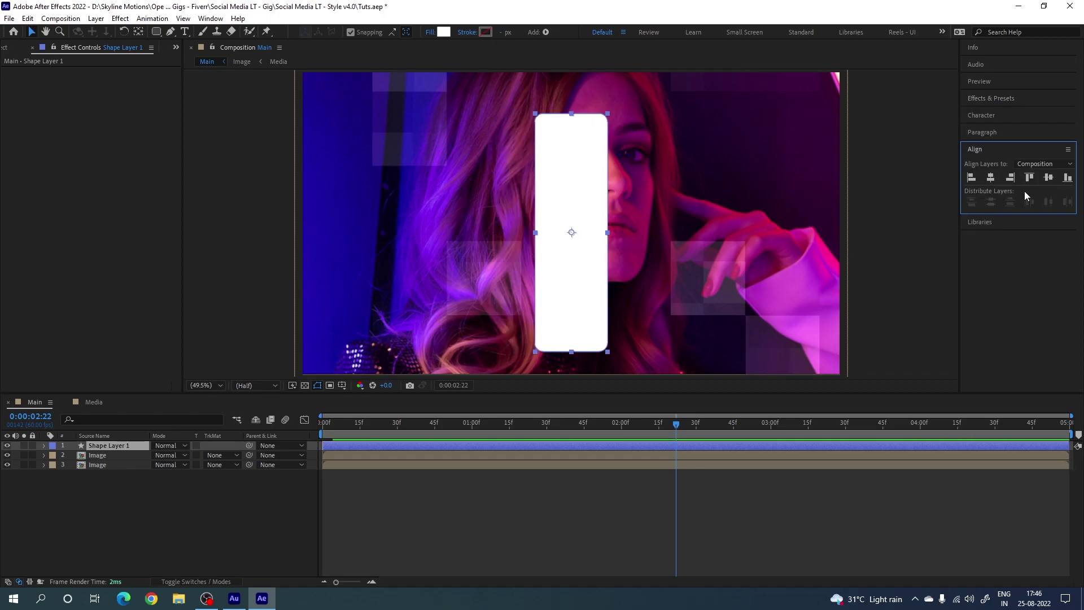
click(1052, 177)
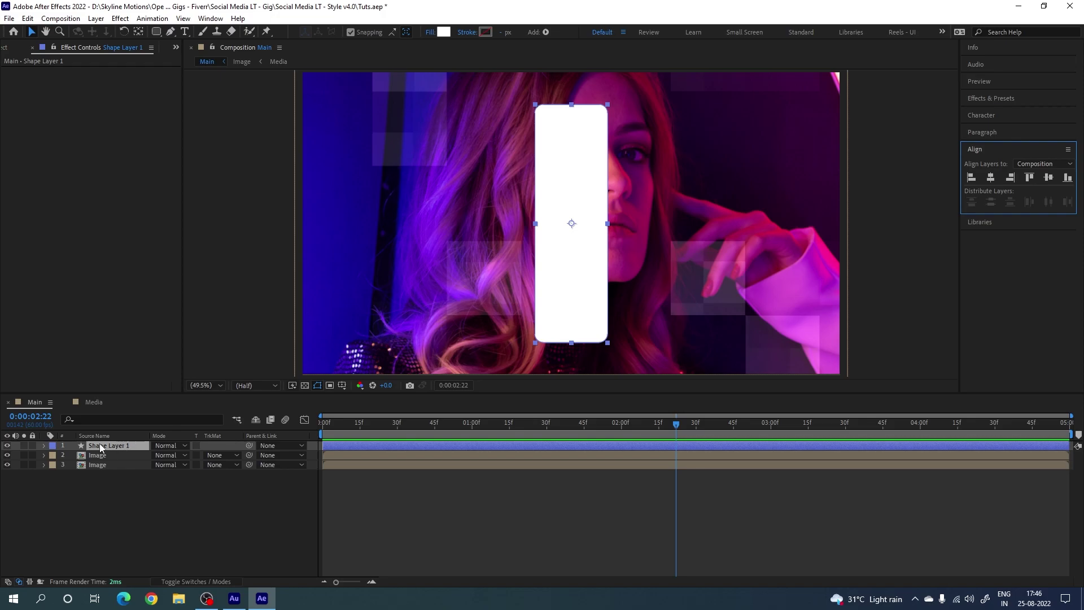
- Duplicate the rectangle twice, placing one copy to its right and one to its left
key(ctrl+d)
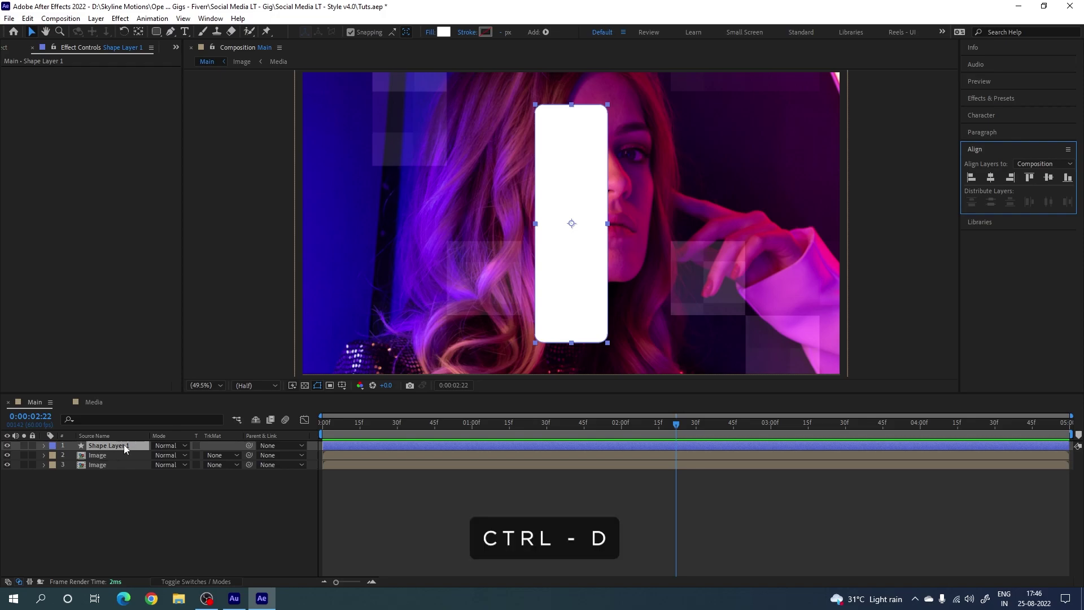
key(shift+Right)
key(shift+Right)
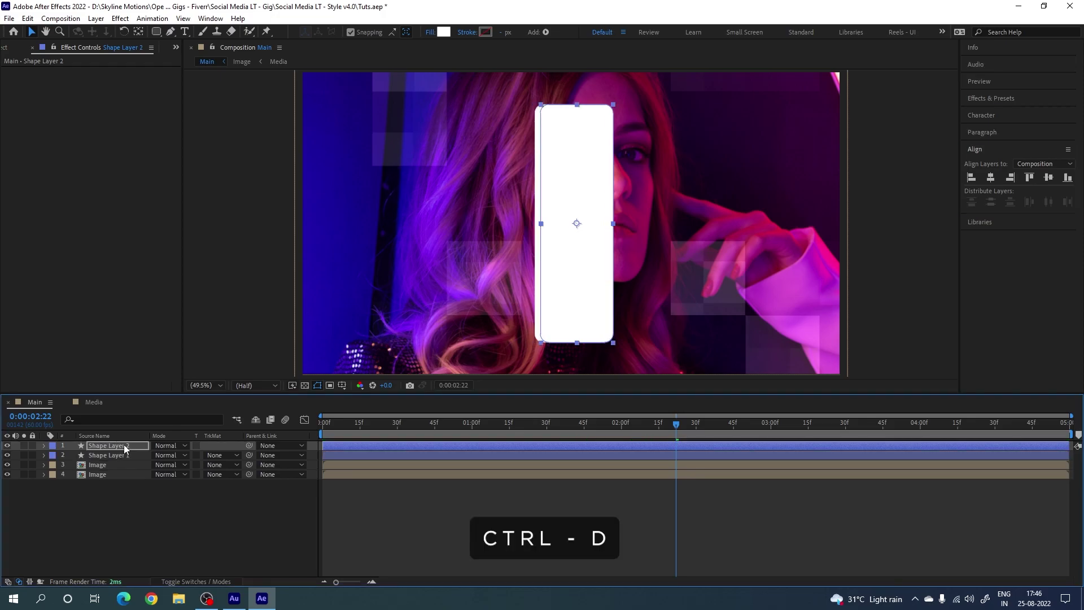
key(shift+Right)
key(shift+Right)
key(shift+Right)
key(shift+Right)
key(shift+Right)
key(shift+Right)
key(shift+Right)
key(shift+Right)
key(shift+Right)
key(shift+Right)
key(shift+Right)
key(shift+Right)
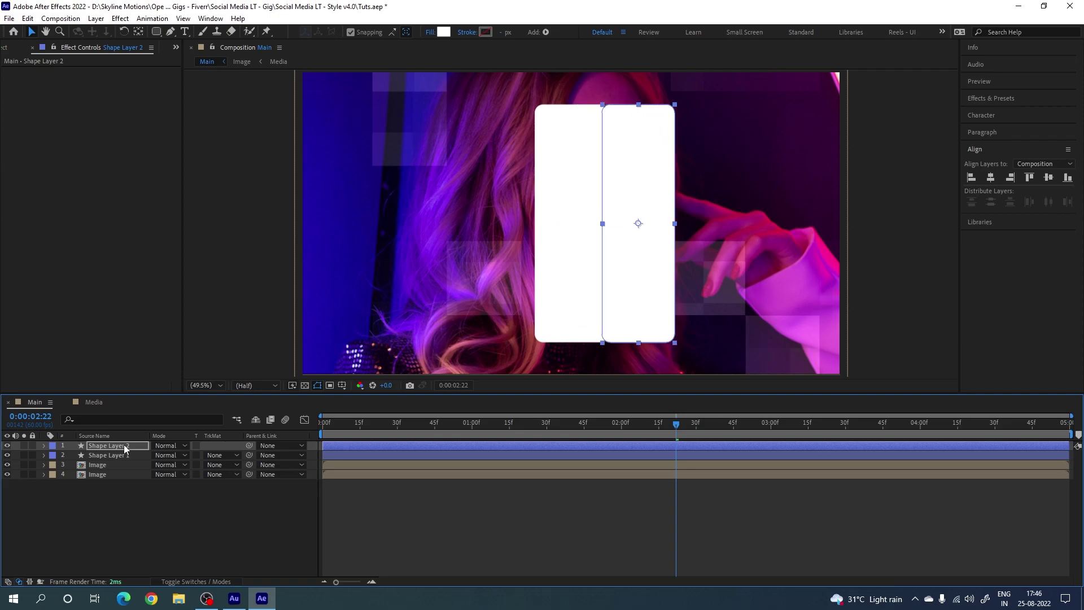
key(shift+Right)
key(shift+Right)
key(shift+Right)
key(shift+Right)
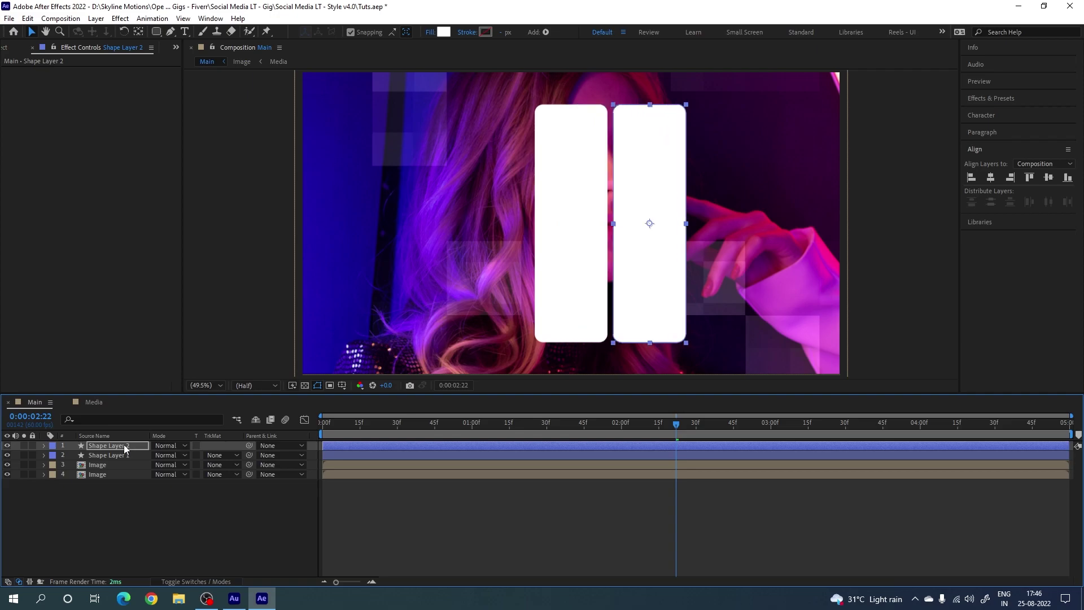
key(Left)
key(Left)
key(Left)
key(Left)
key(Left)
key(Left)
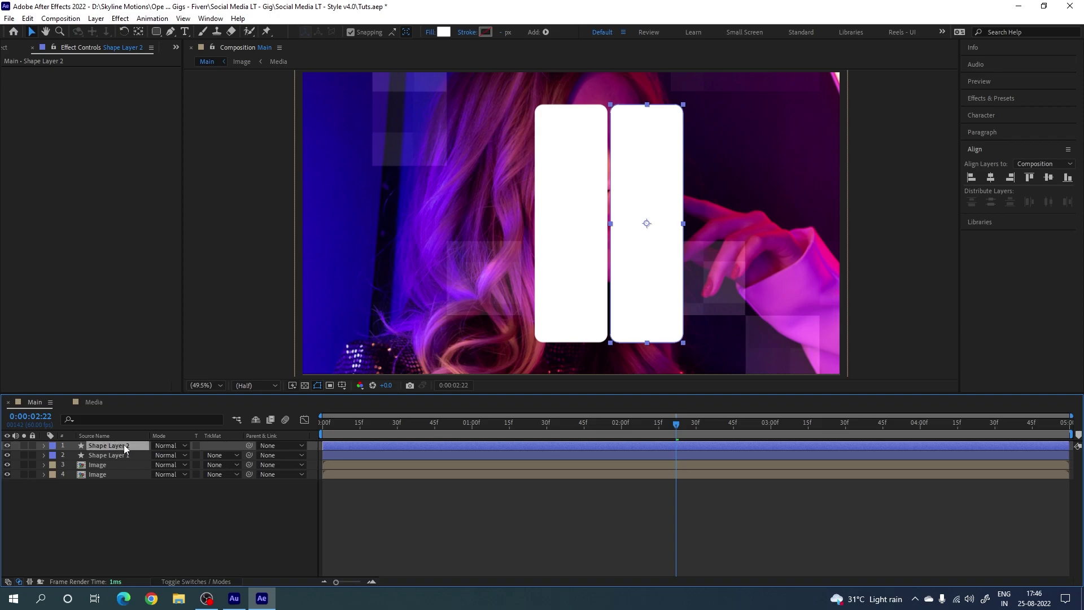
click(124, 455)
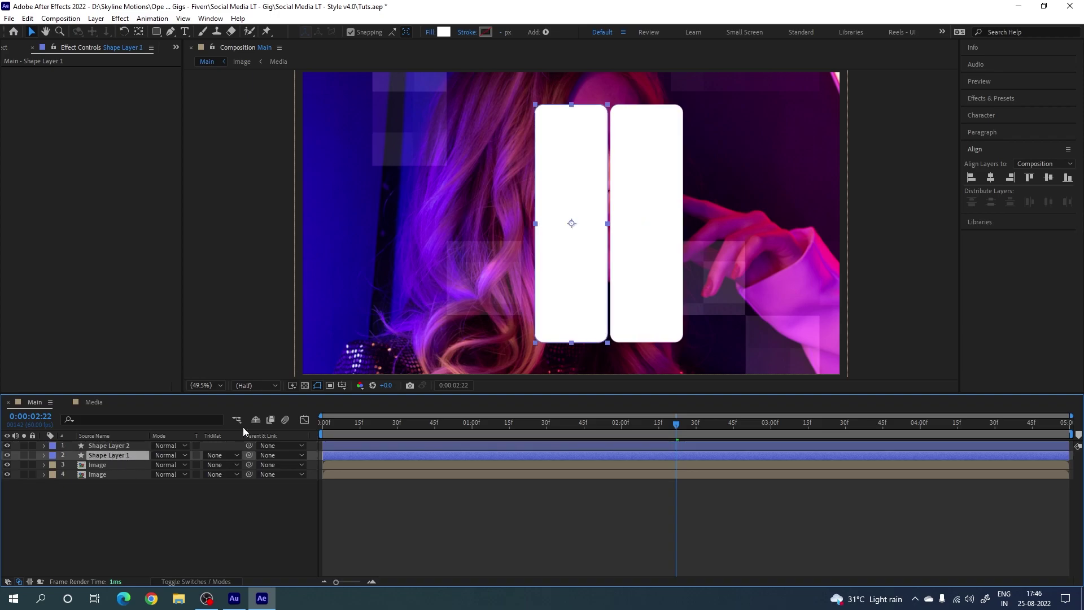
key(ctrl+d)
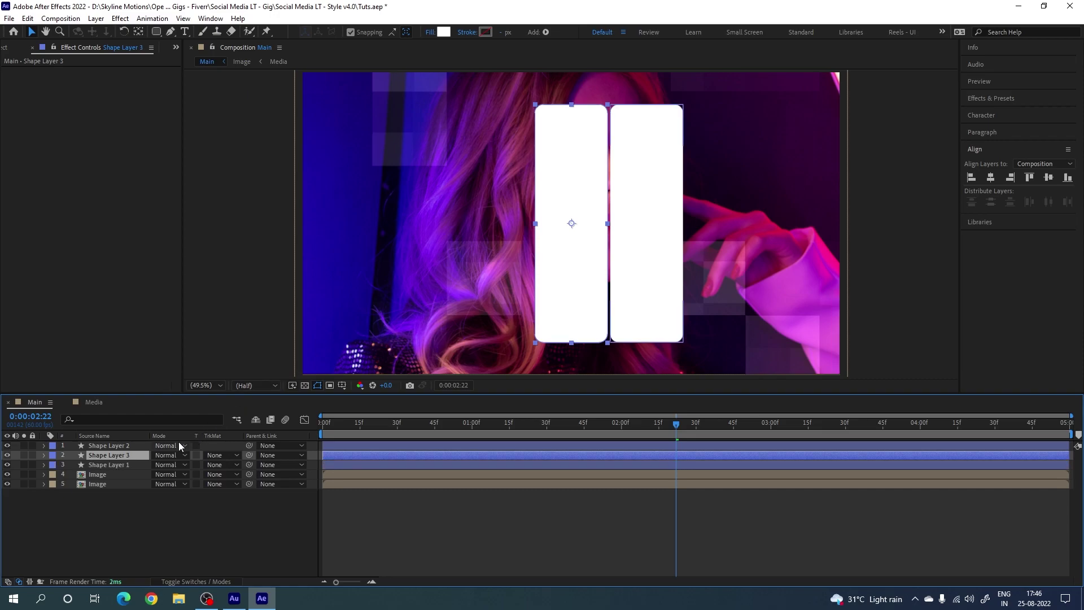
key(shift+Left)
key(shift+Left)
key(shift+Left)
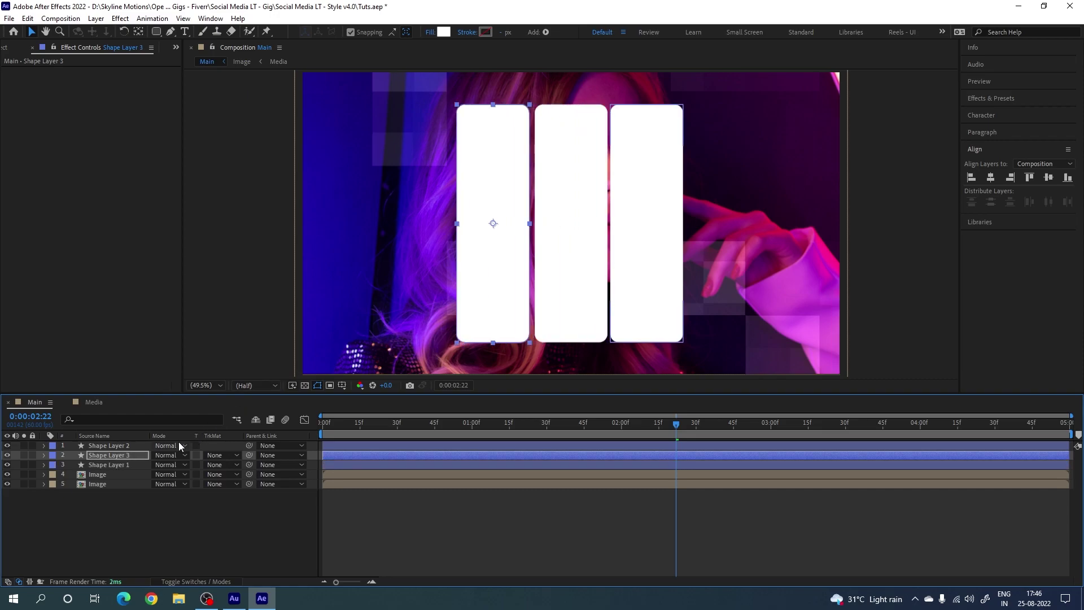
key(shift+Right)
key(shift+Right)
key(shift+Right)
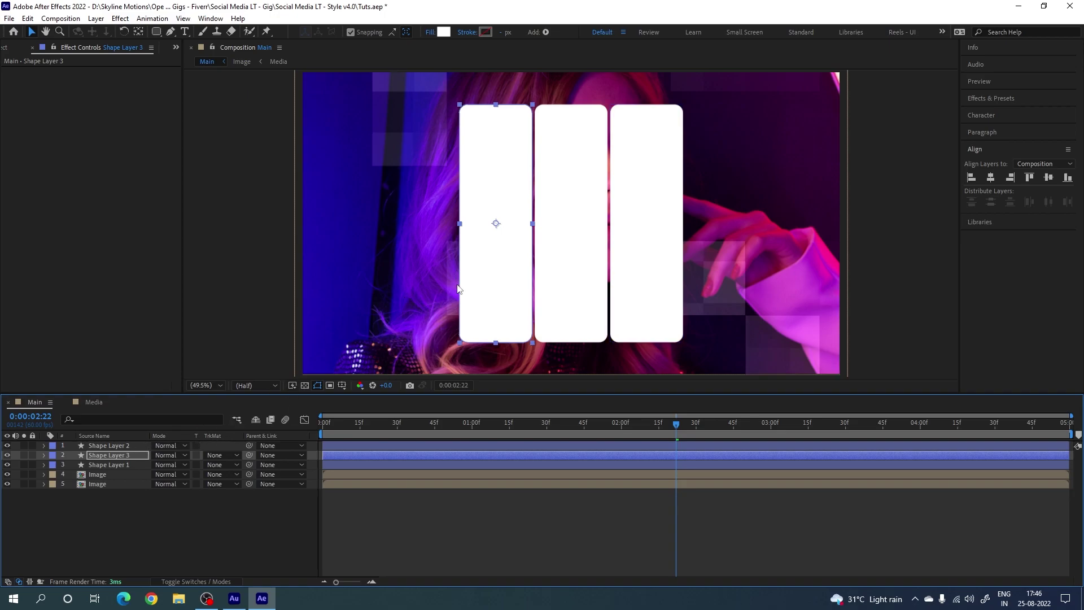
- Add fourth and fifth copies on the far left and far right, then deselect all layers
click(113, 455)
key(ctrl+d)
key(shift+Left)
key(shift+Left)
key(shift+Left)
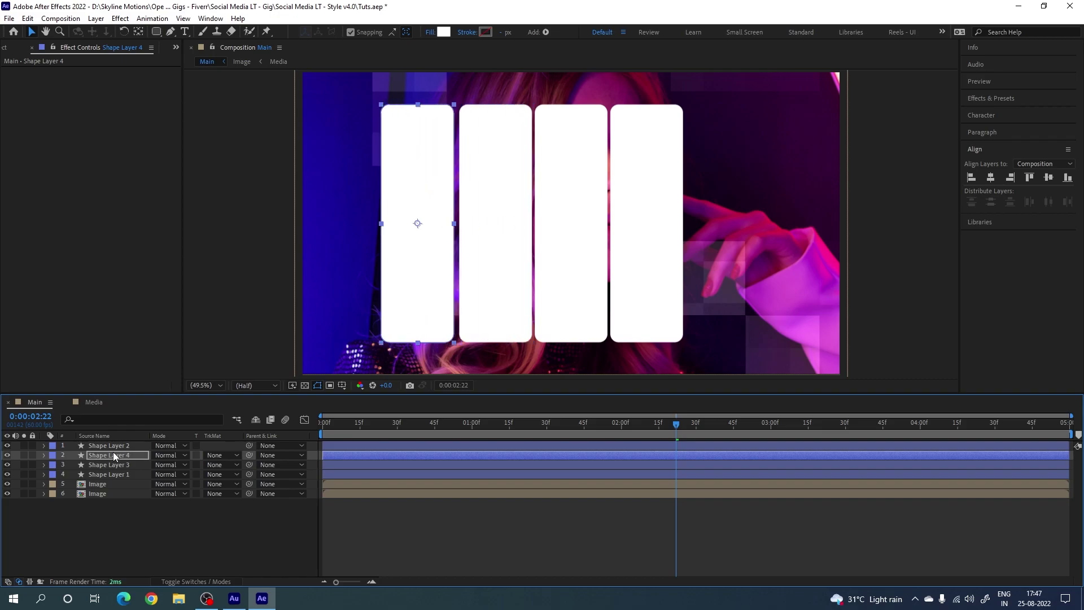
click(652, 262)
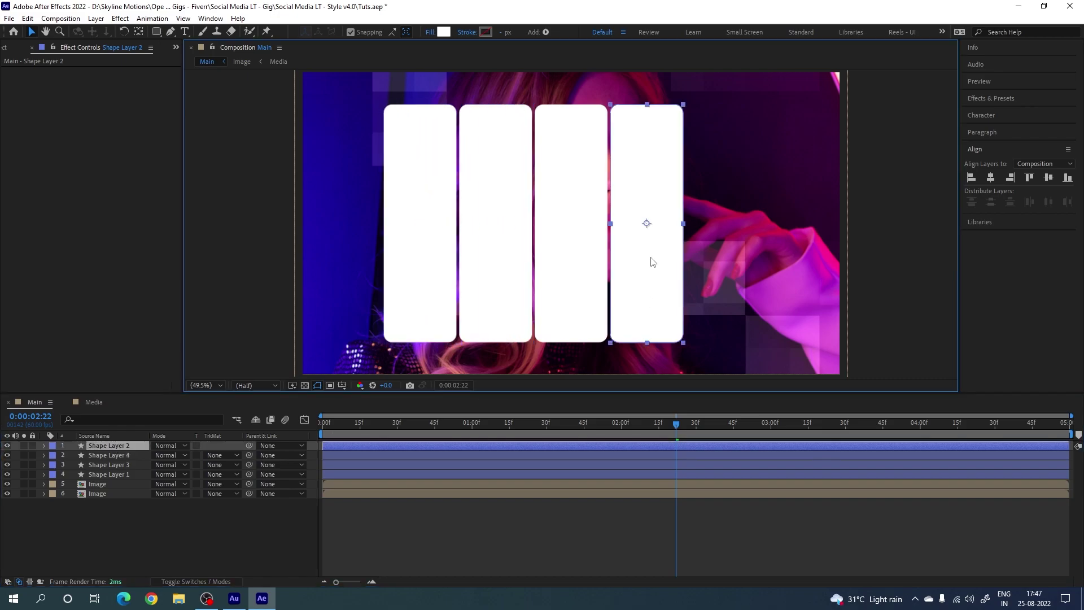
key(ctrl+d)
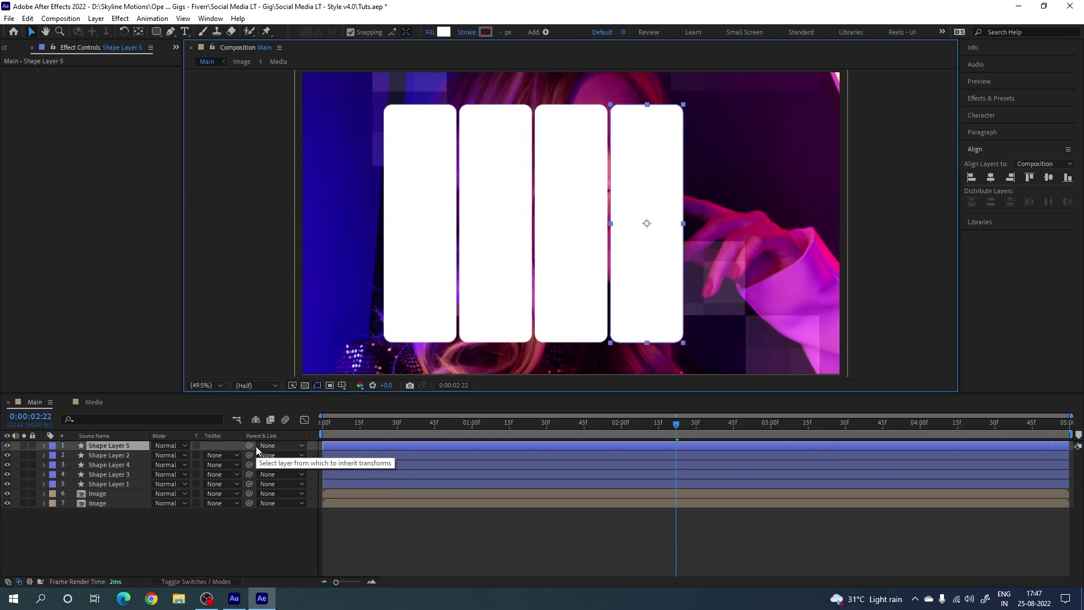
key(shift+Right)
key(shift+Right)
key(shift+Right)
key(shift+Right)
key(shift+Right)
key(shift+Right)
key(shift+Right)
key(shift+Right)
key(shift+Right)
key(shift+Right)
key(shift+Right)
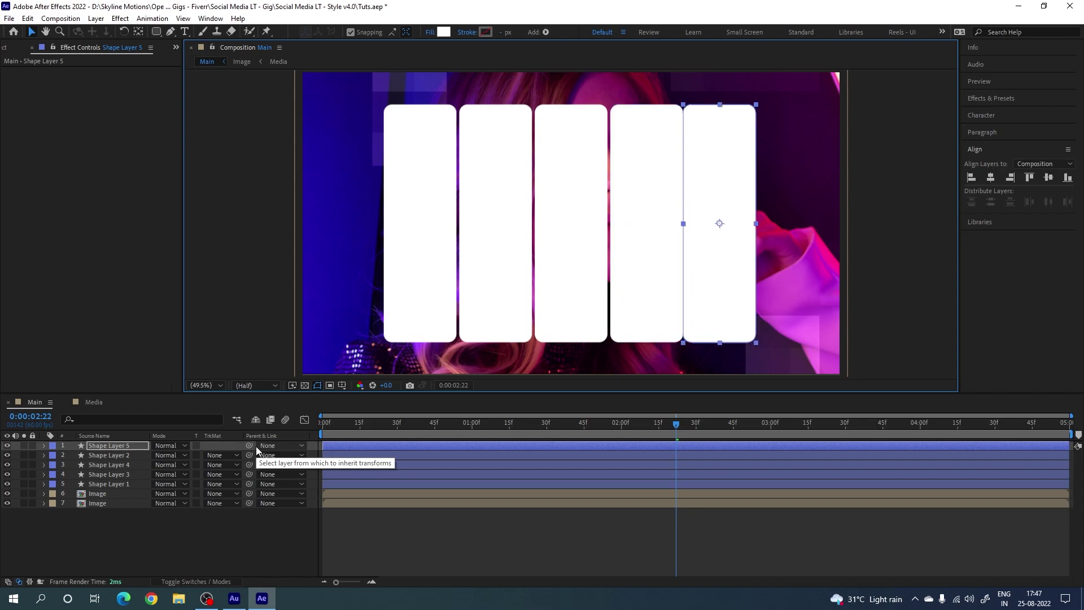
key(shift+Right)
key(shift+Right)
key(Left)
key(Left)
key(Left)
key(Left)
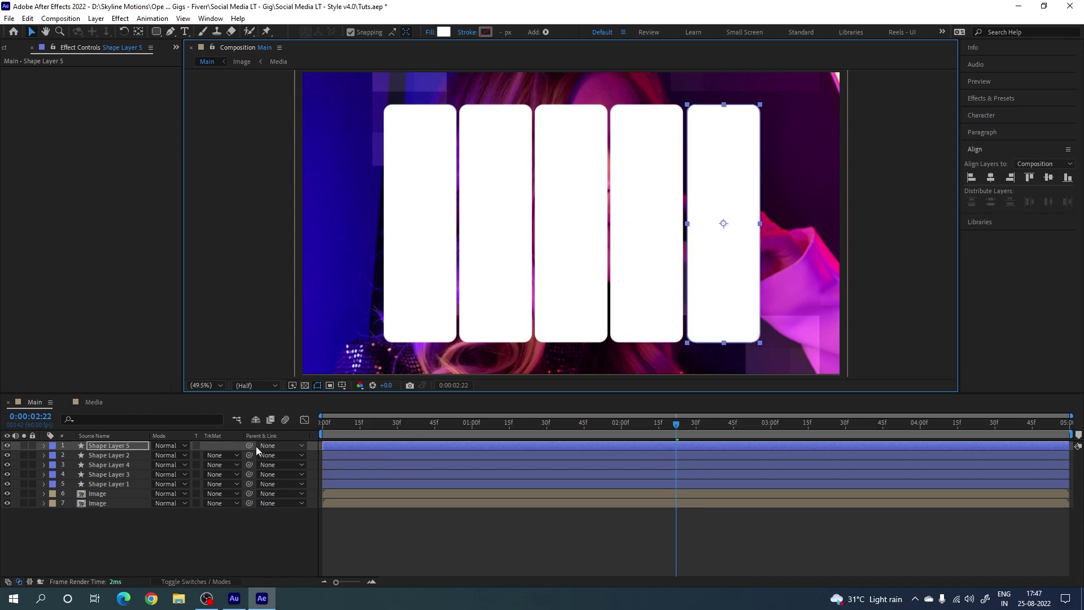
key(Left)
key(Left)
key(Left)
key(Left)
click(242, 534)
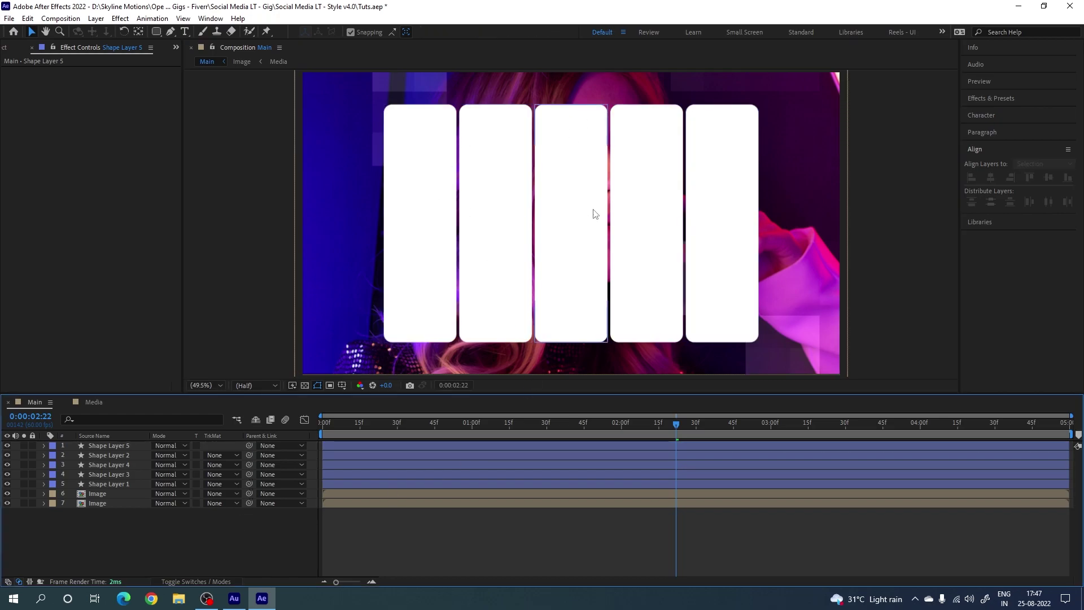
- Stagger the panels: raise the second and fourth about 20 px, lower the first and fifth
click(125, 475)
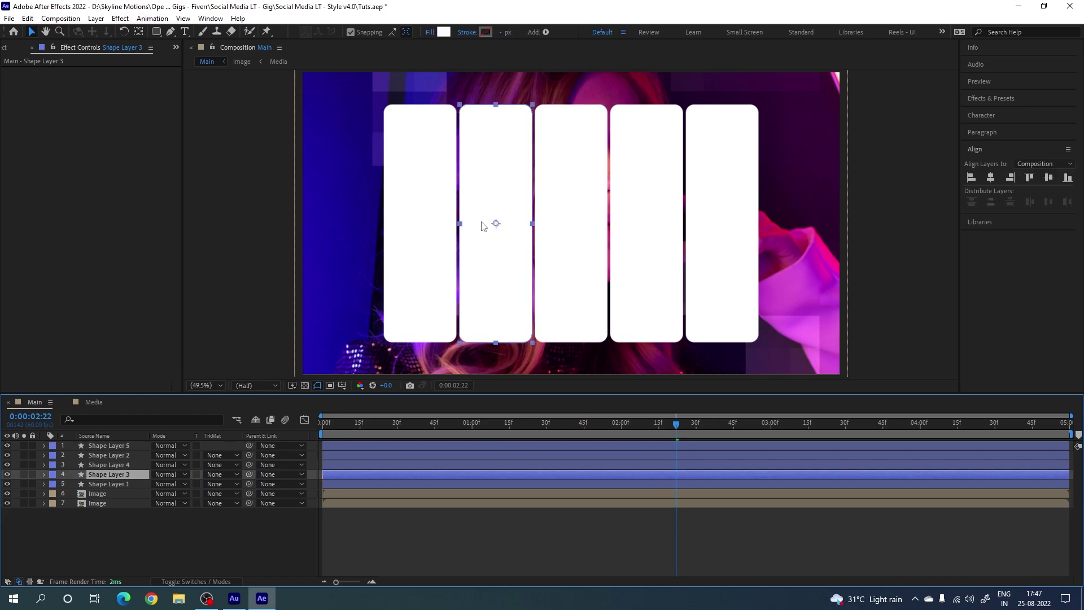
key(shift+Up)
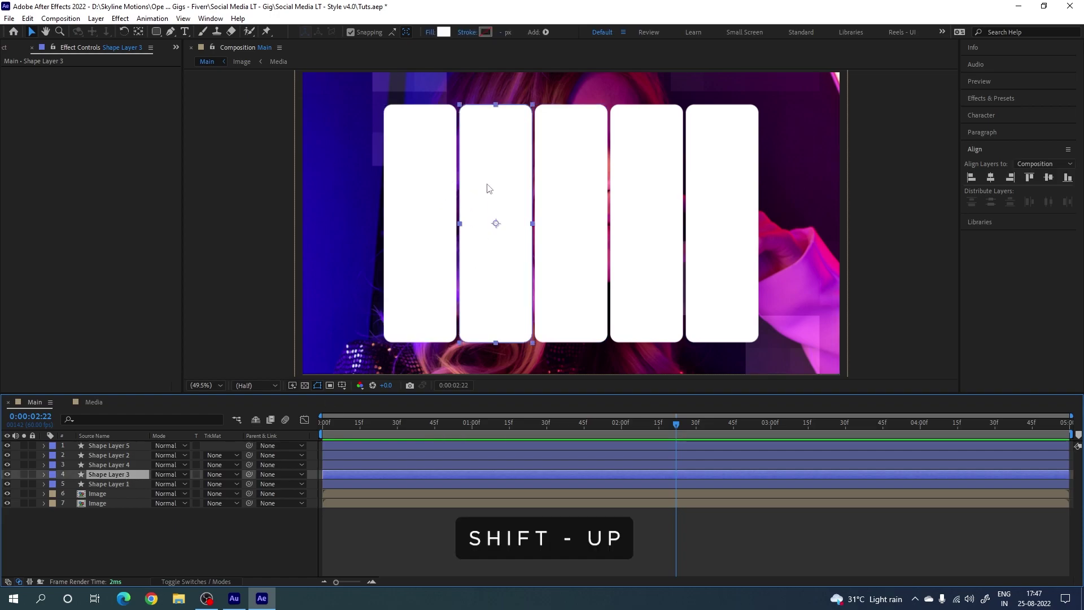
key(shift+Up)
key(shift+Up)
key(shift+Up)
key(shift+Up)
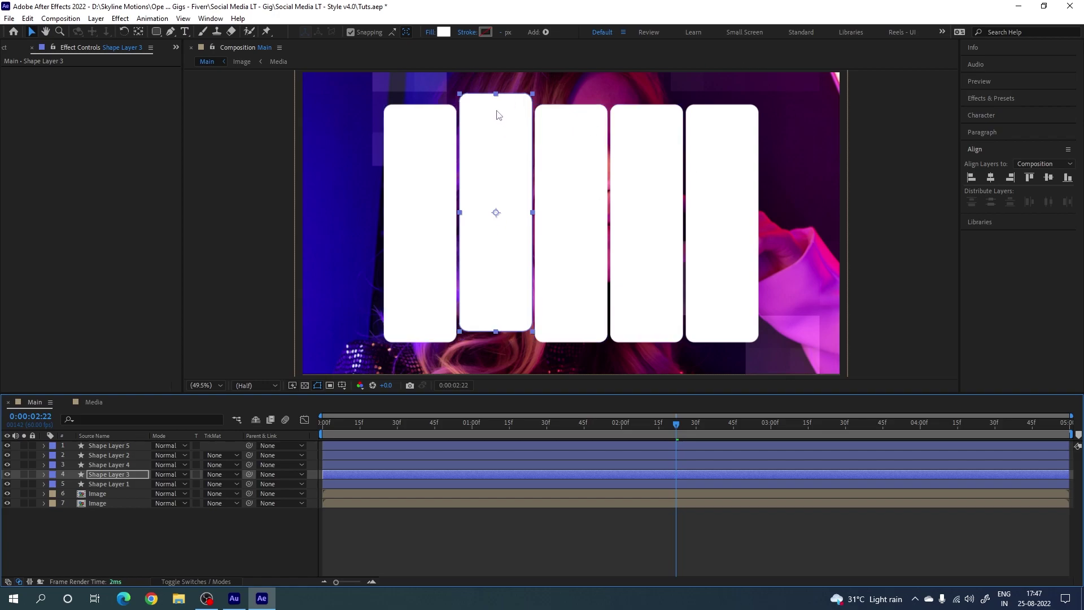
click(131, 464)
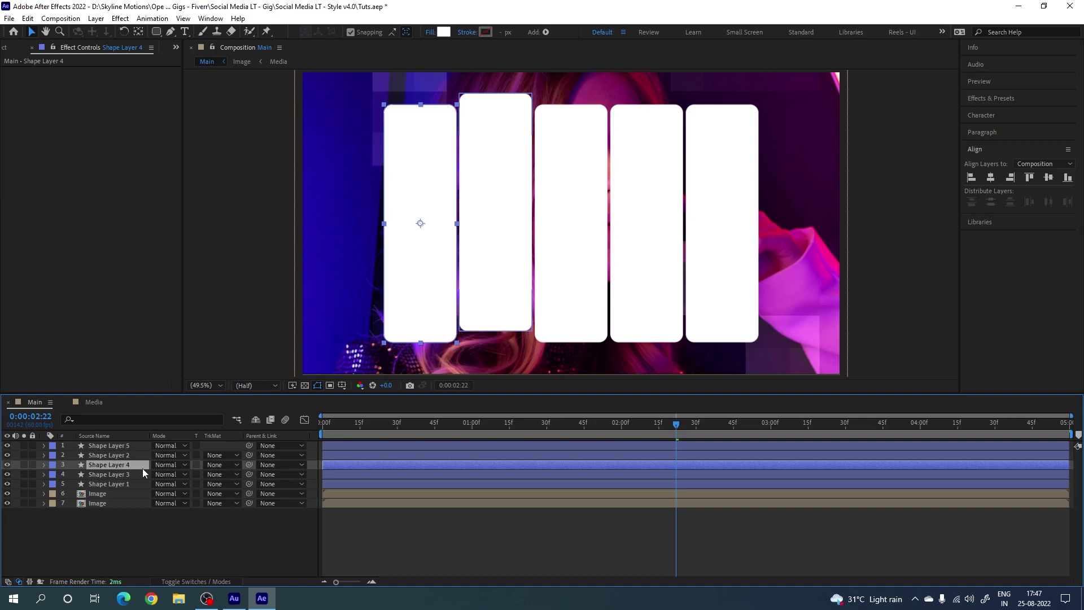
key(shift+Down)
key(shift+Down)
key(shift+Down)
key(shift+Down)
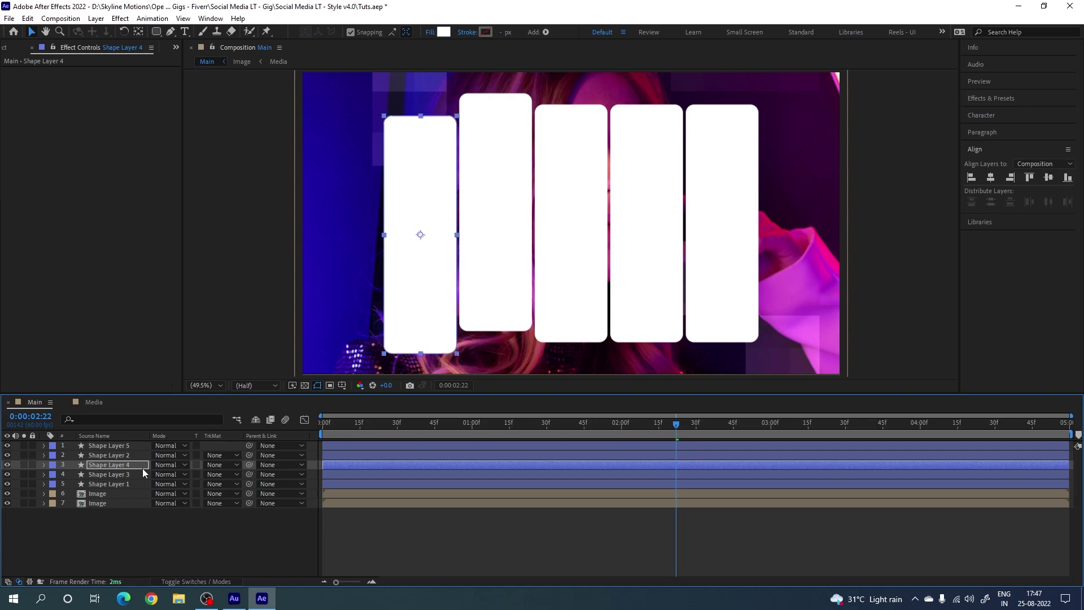
click(134, 457)
key(shift+Up)
key(shift+Up)
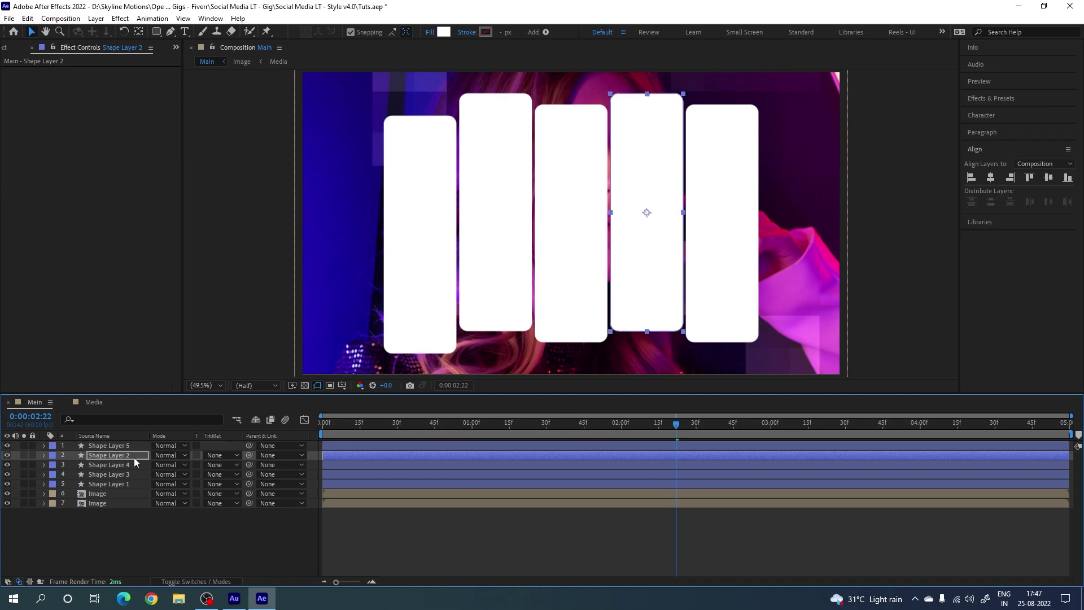
click(131, 446)
key(shift+Down)
key(shift+Down)
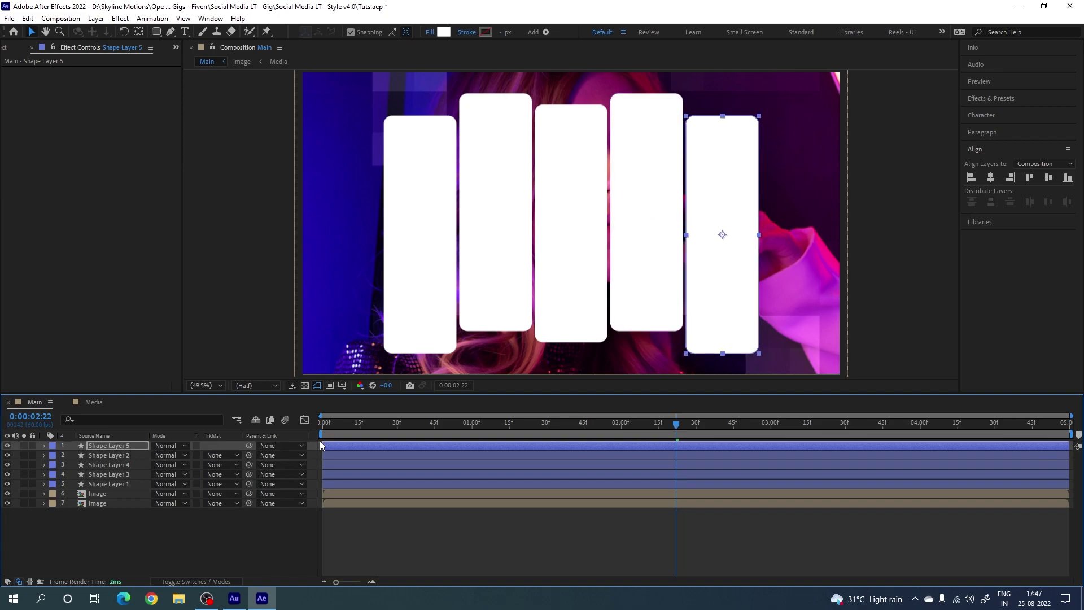
- Add Position keyframes for all five panels at 0:00:01:00 and 0:00:03:30
drag(381, 425, 472, 442)
click(122, 483)
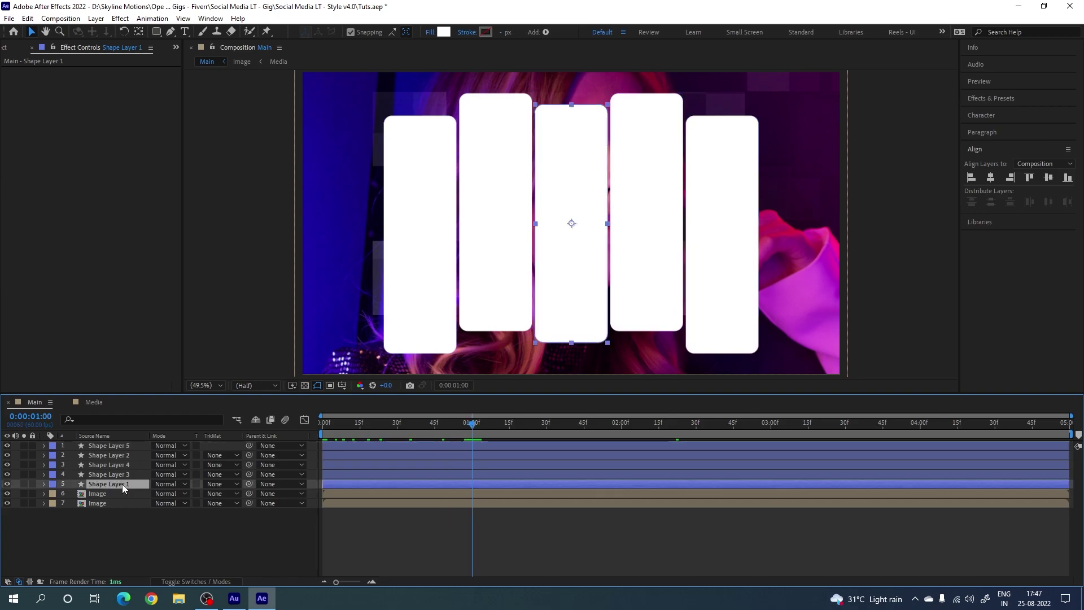
shift+click(120, 445)
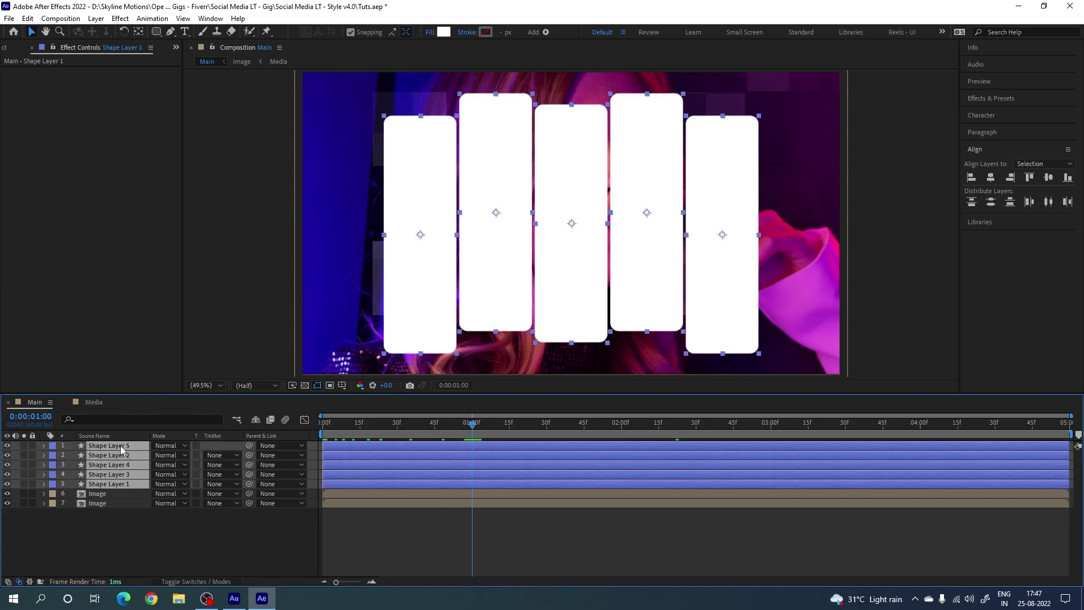
key(p)
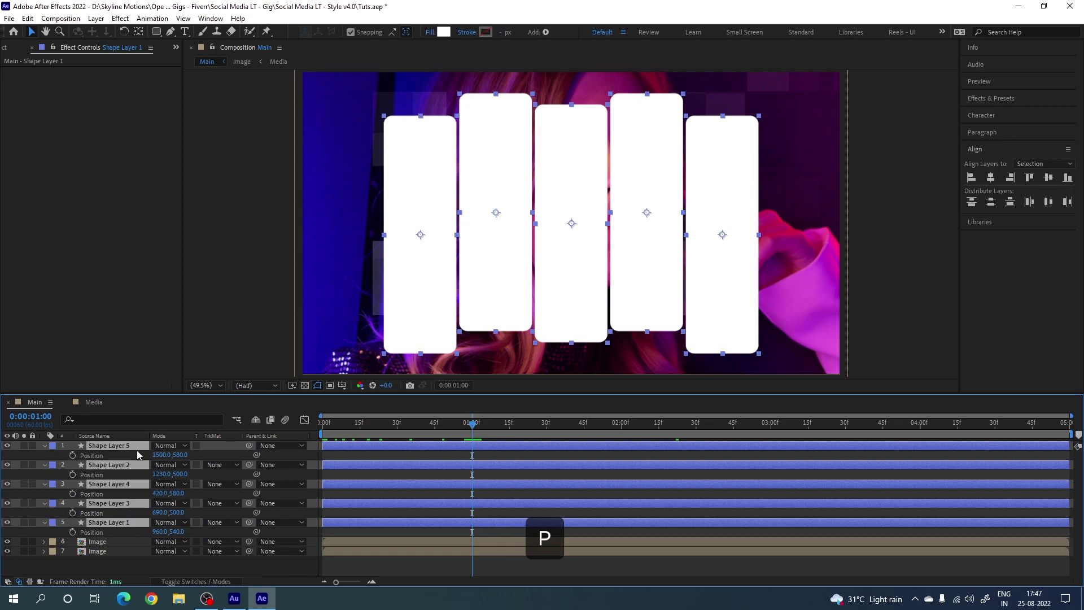
click(73, 455)
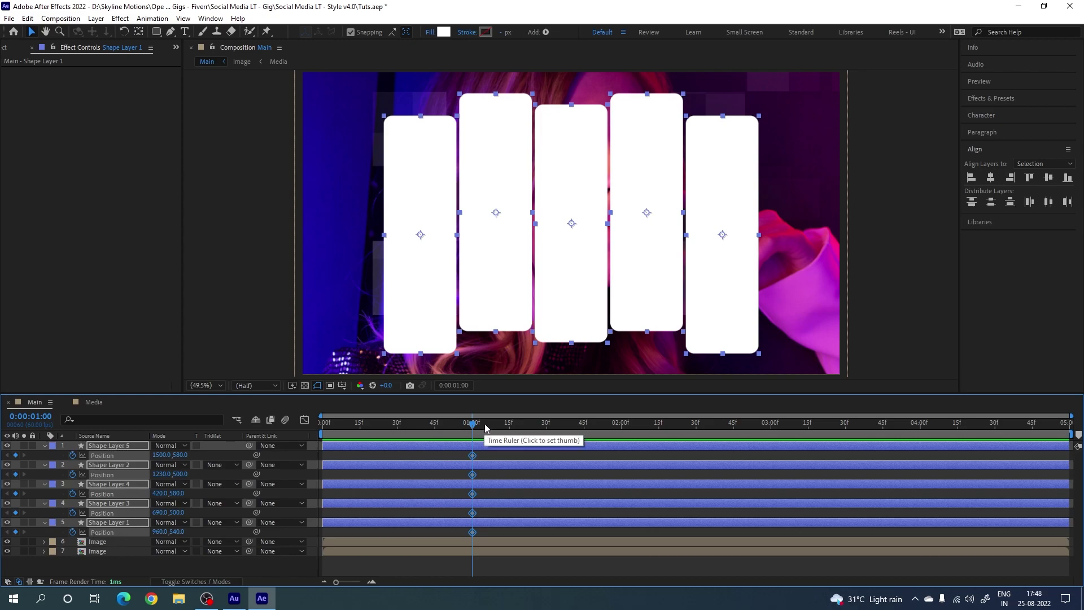
drag(485, 423, 641, 423)
drag(903, 424, 845, 423)
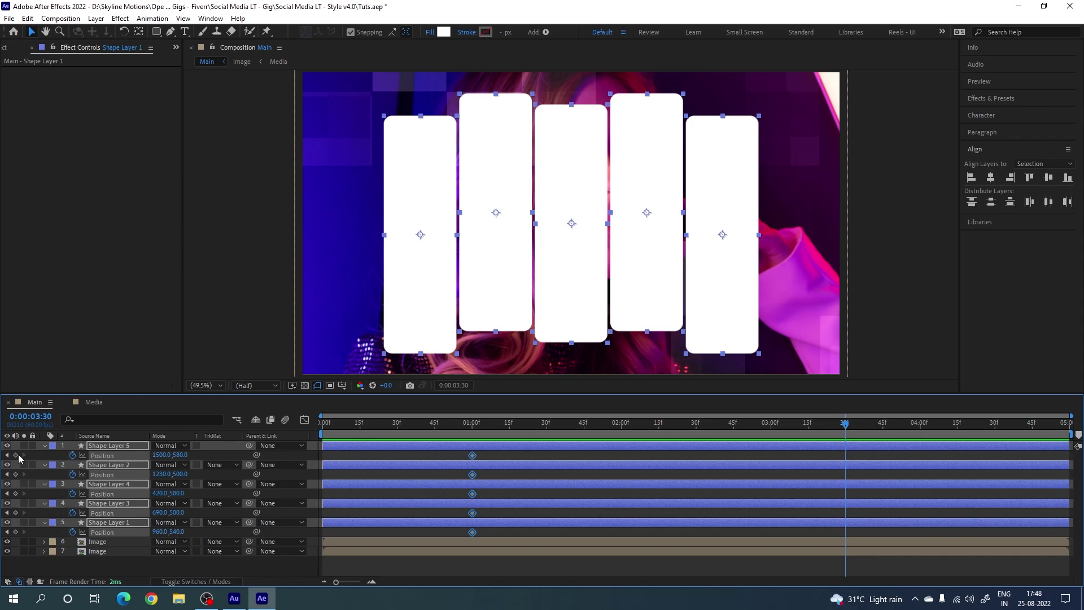
click(16, 455)
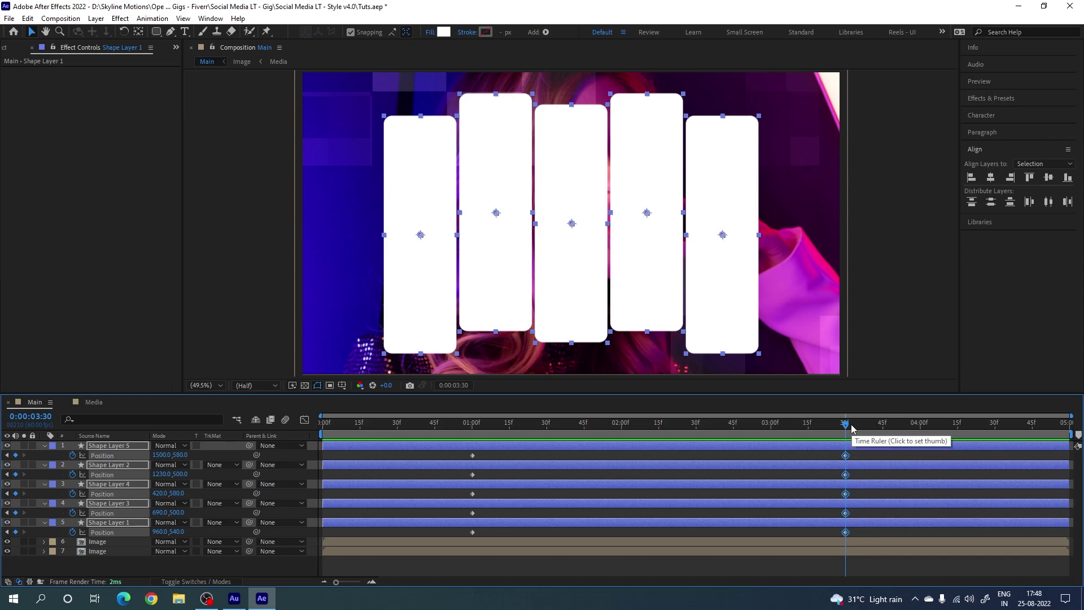
- At 0:00:04:30 move all panels up out of frame, then return to the start
drag(851, 428, 995, 446)
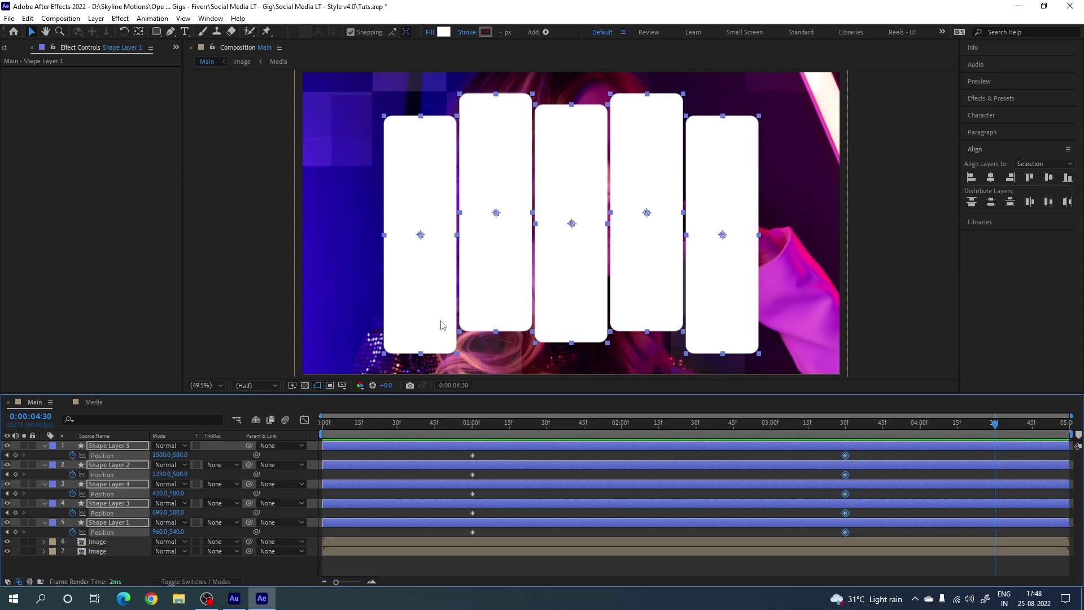
key(shift+Up)
key(shift+Up)
key(shift+Up)
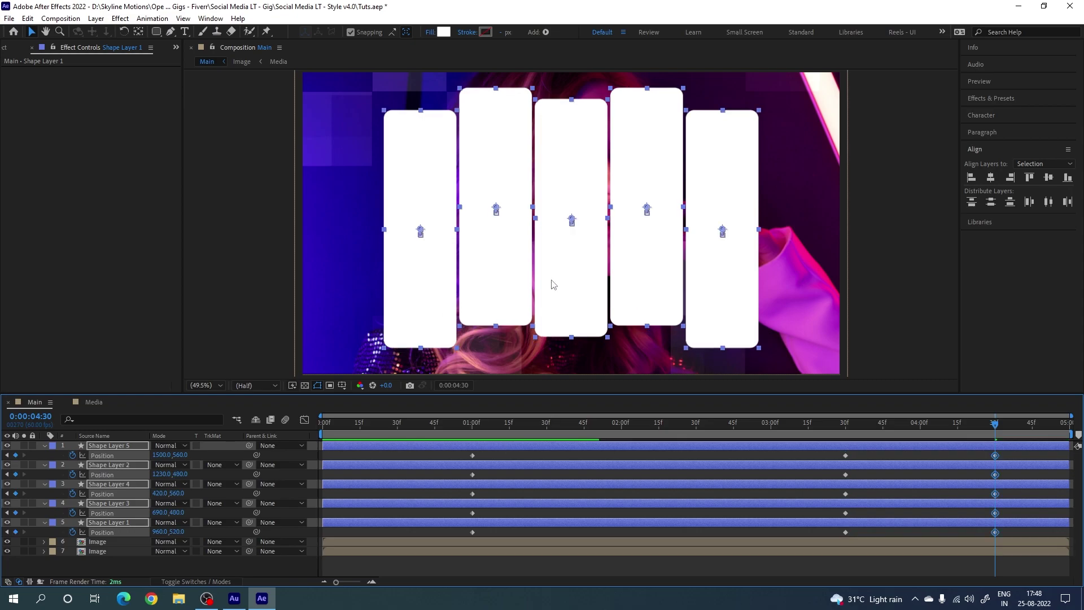
key(shift+Up)
key(shift+Up)
key(shift+Up)
key(shift+Up)
key(shift+Up)
key(shift+Up)
key(shift+Up)
key(shift+Up)
key(shift+Up)
key(shift+Up)
key(shift+Up)
key(shift+Up)
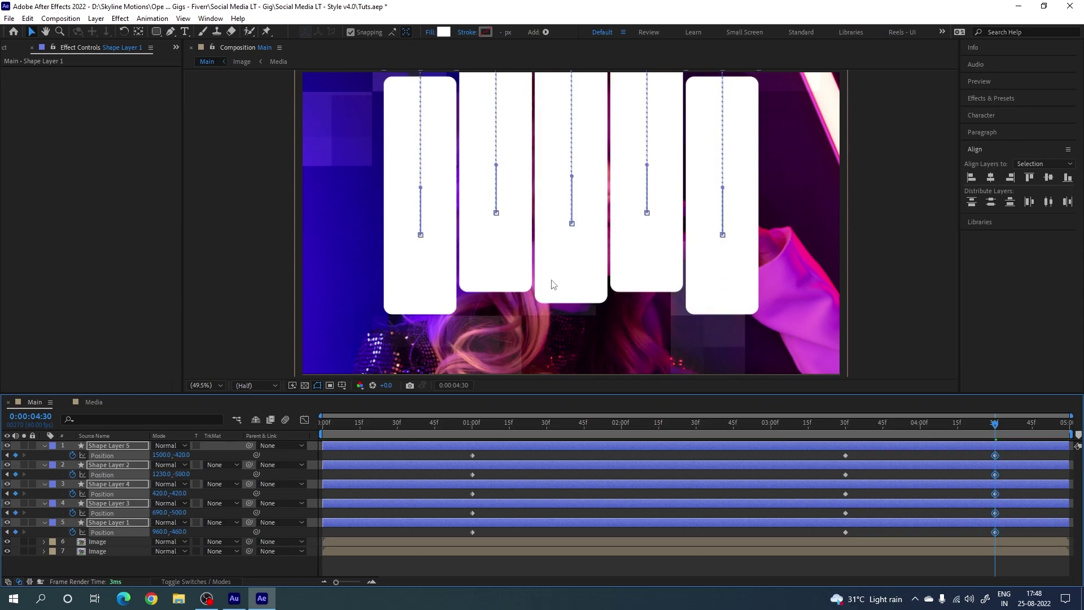
key(shift+Up)
key(shift+Up)
key(shift+Up)
key(shift+Up)
key(shift+Up)
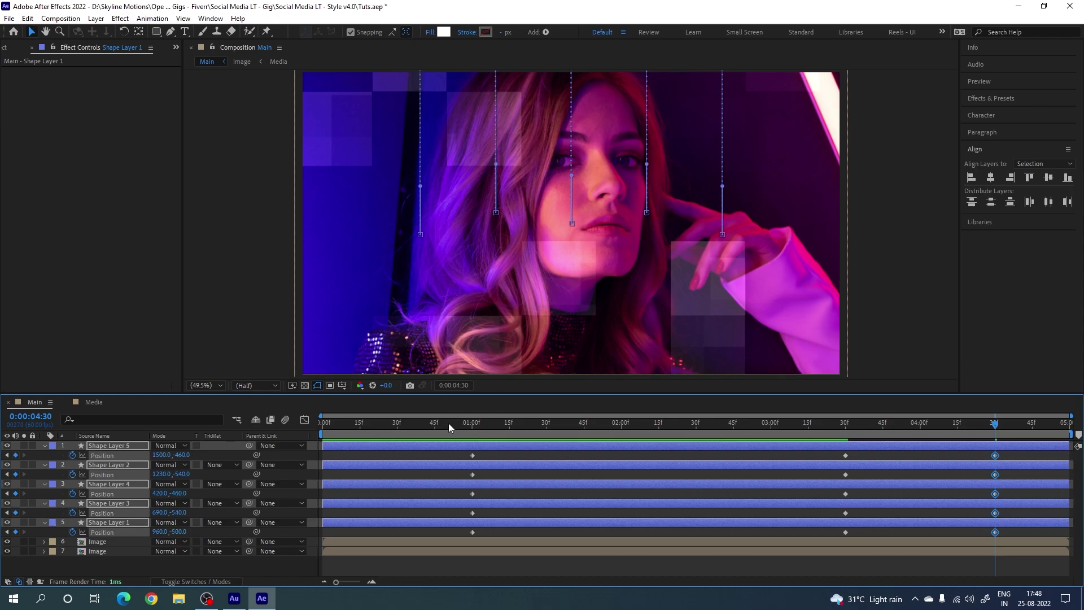
click(350, 423)
drag(338, 435, 308, 432)
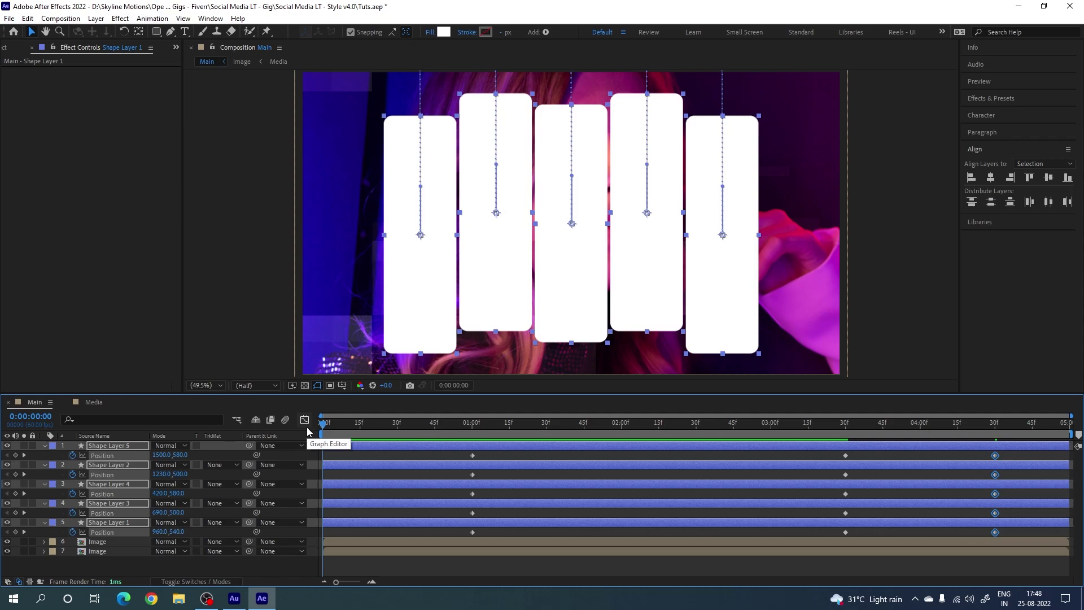
- At 0:00 push all five panels just below the frame, then scrub forward to check their rise
key(shift+Down)
key(shift+Down)
key(shift+Down)
key(shift+Down)
key(shift+Down)
key(shift+Down)
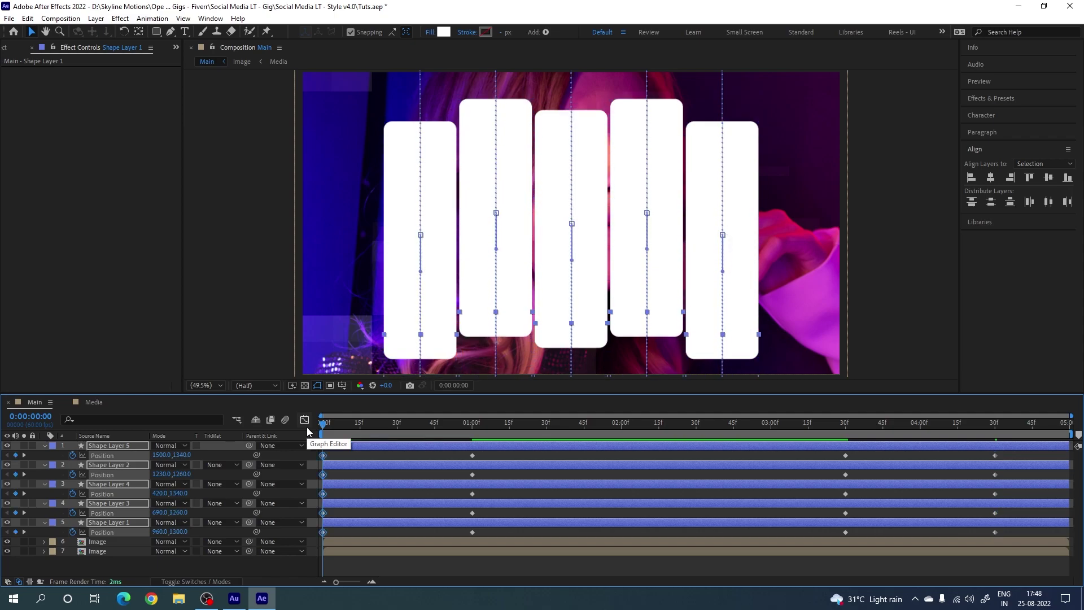
key(shift+Up)
key(shift+Up)
key(shift+Up)
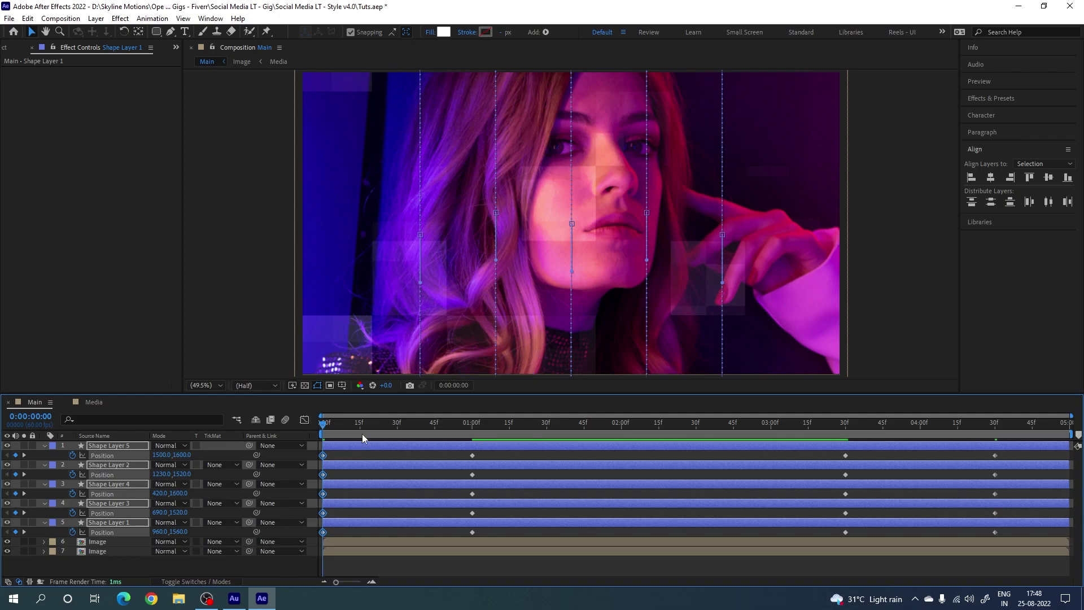
drag(345, 424, 658, 424)
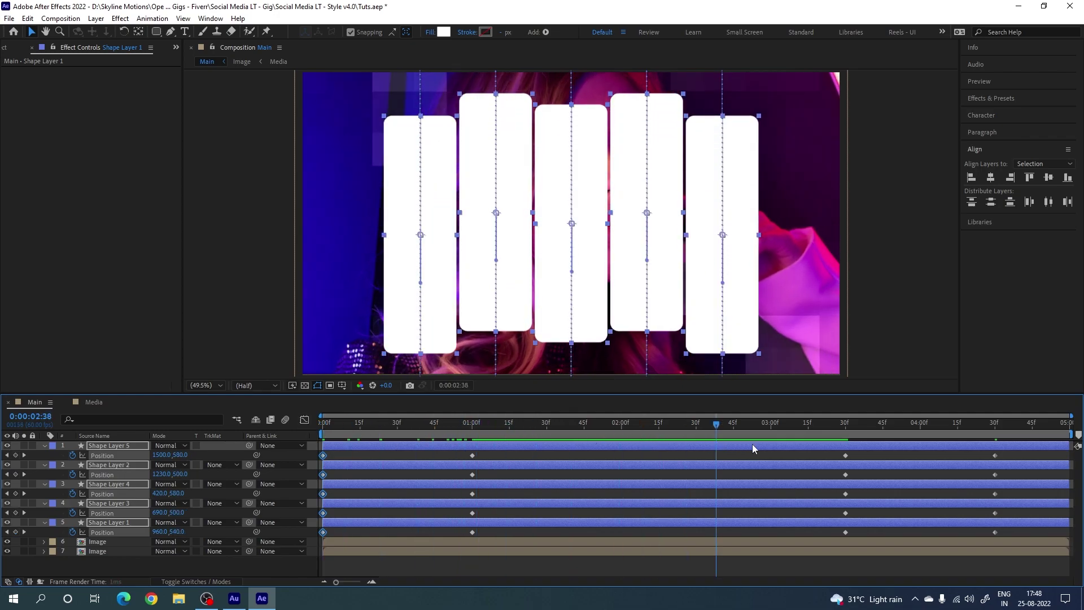
click(579, 461)
click(475, 464)
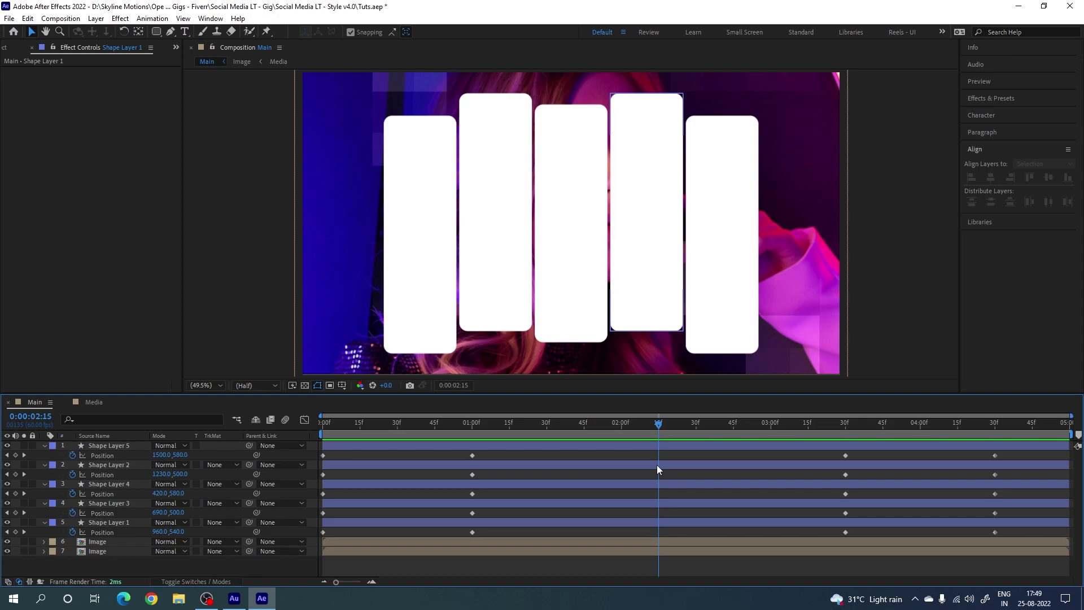
- At 0:00:02:15 nudge all panels down slightly, then apply Easy Ease (F9) to every Position keyframe
drag(133, 521, 119, 444)
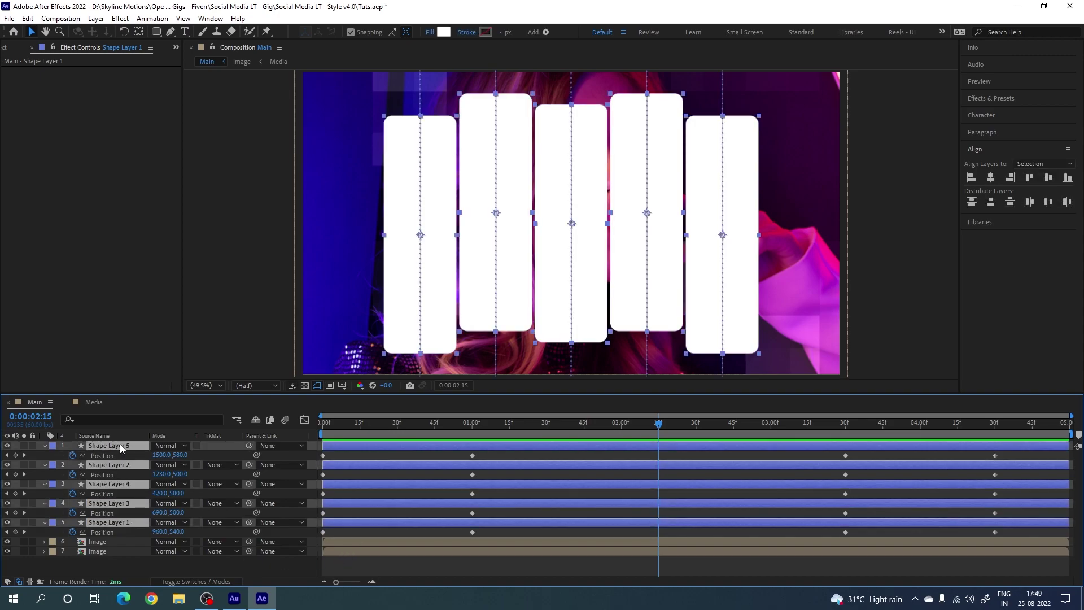
key(shift+Down)
key(shift+Down)
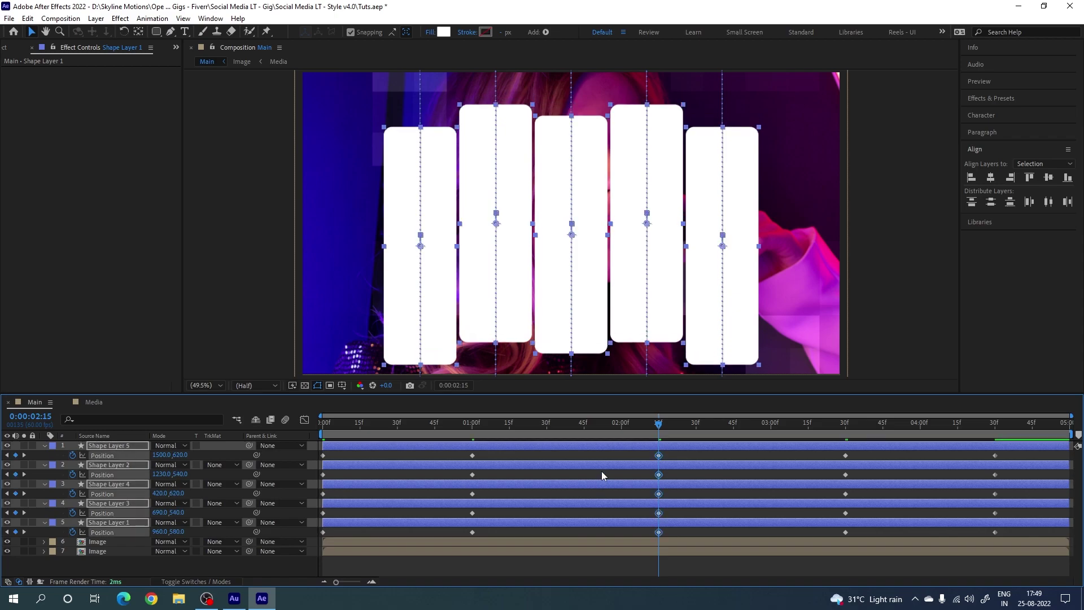
drag(615, 424, 737, 429)
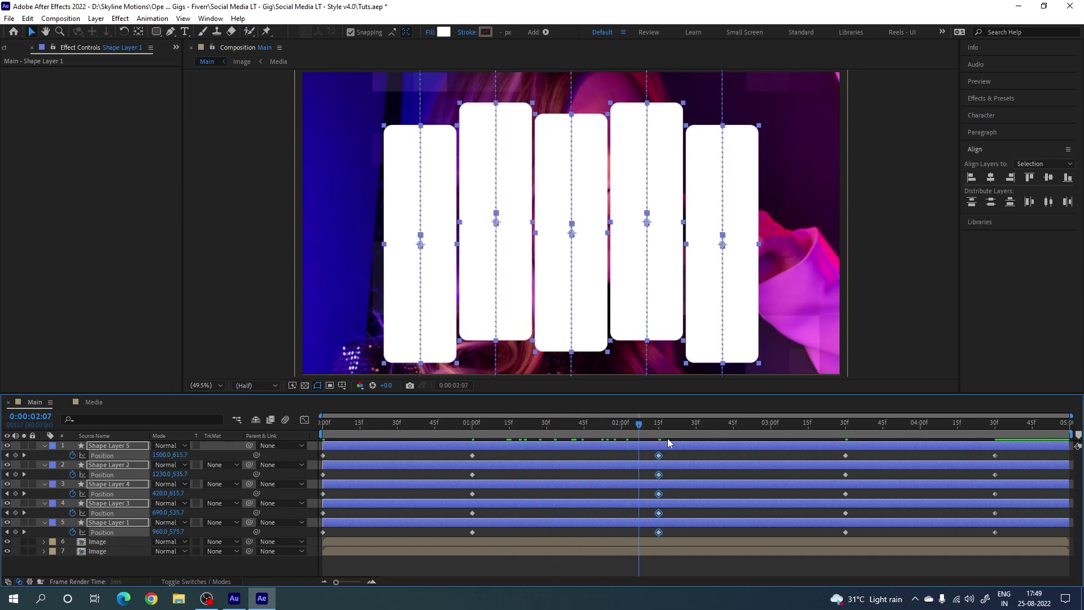
drag(1007, 453, 275, 550)
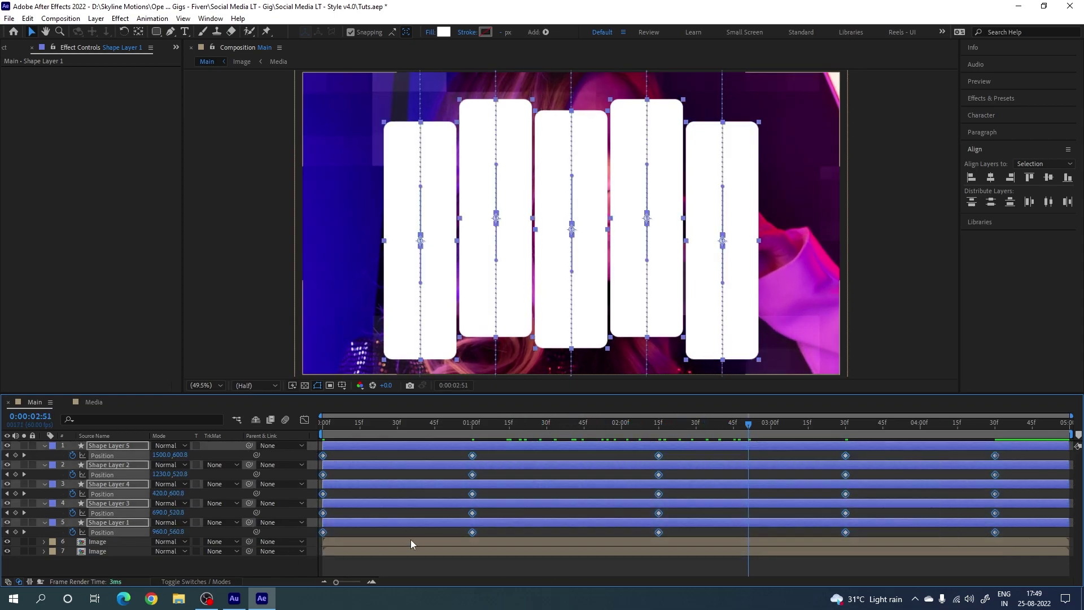
key(F9)
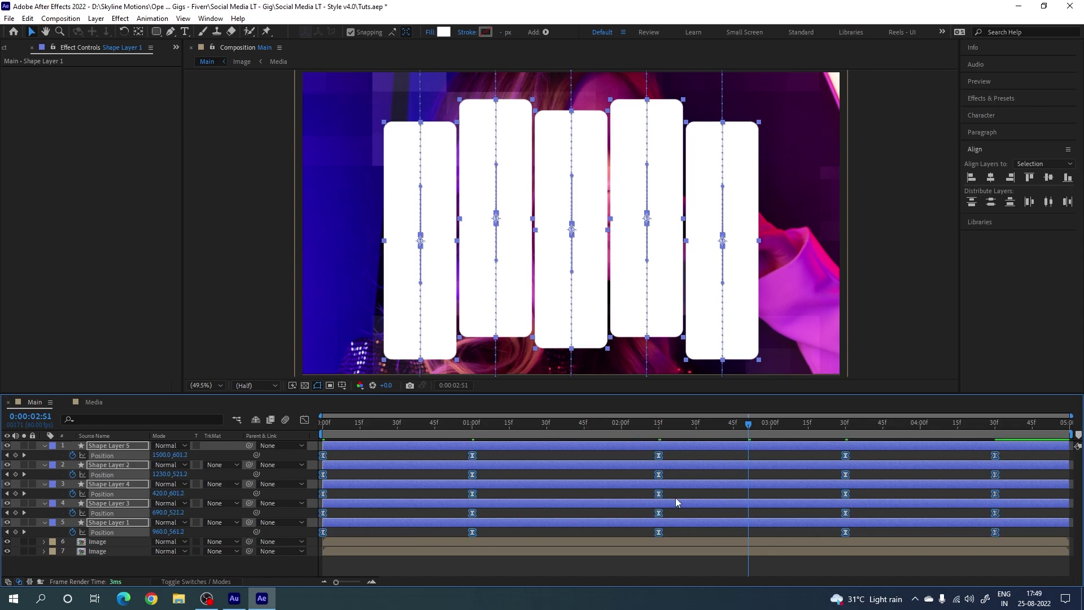
- Reshape the speed graph so panels enter near 4000 px/sec, settle smoothly, and exit sharply
key(shift+F3)
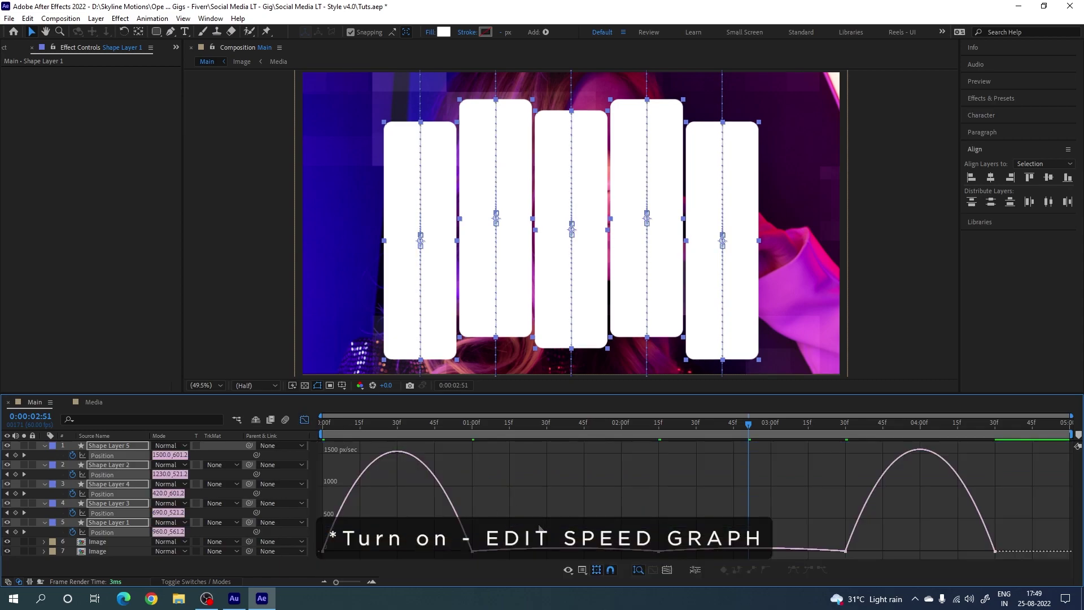
mouse_move(492, 536)
mouse_down()
mouse_move(457, 557)
mouse_move(384, 549)
mouse_up()
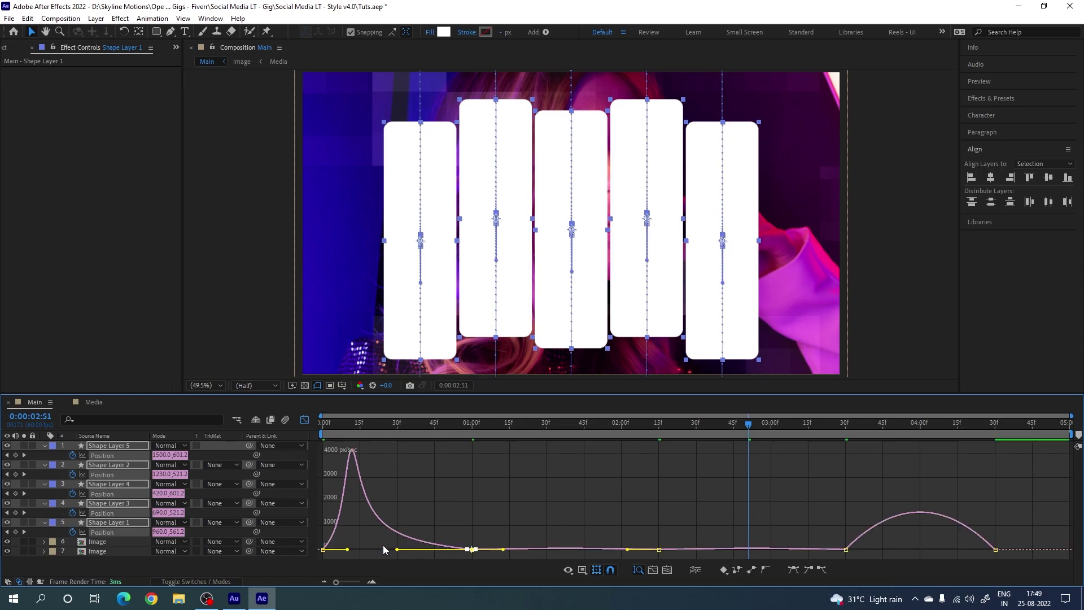
click(830, 529)
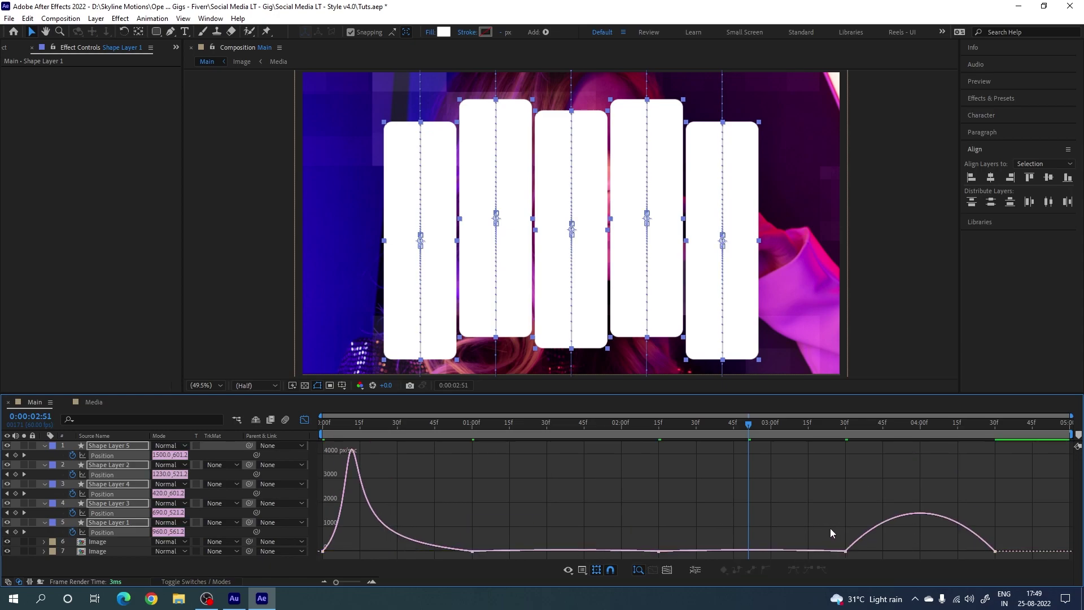
drag(855, 547, 941, 544)
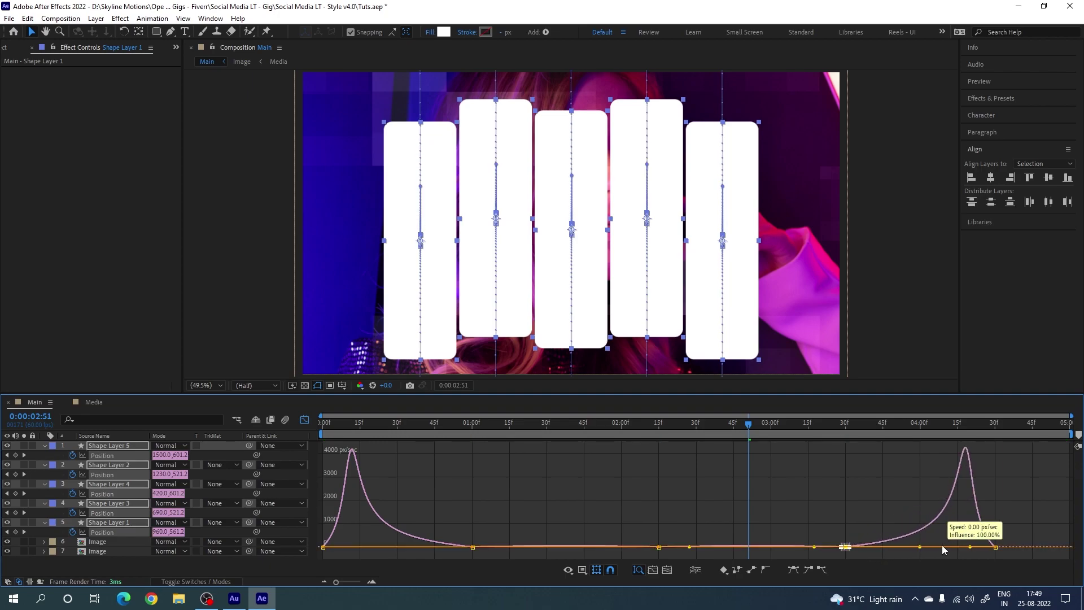
click(304, 419)
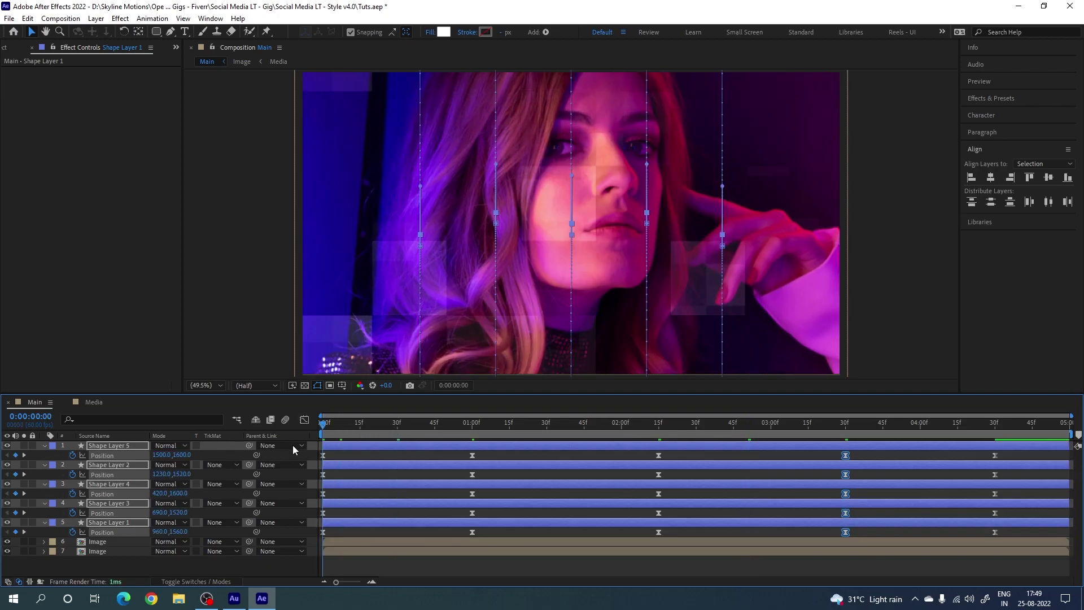
- Preview the slide animation from the start, then collapse the layers and return to 0:00
key(Home)
key(space)
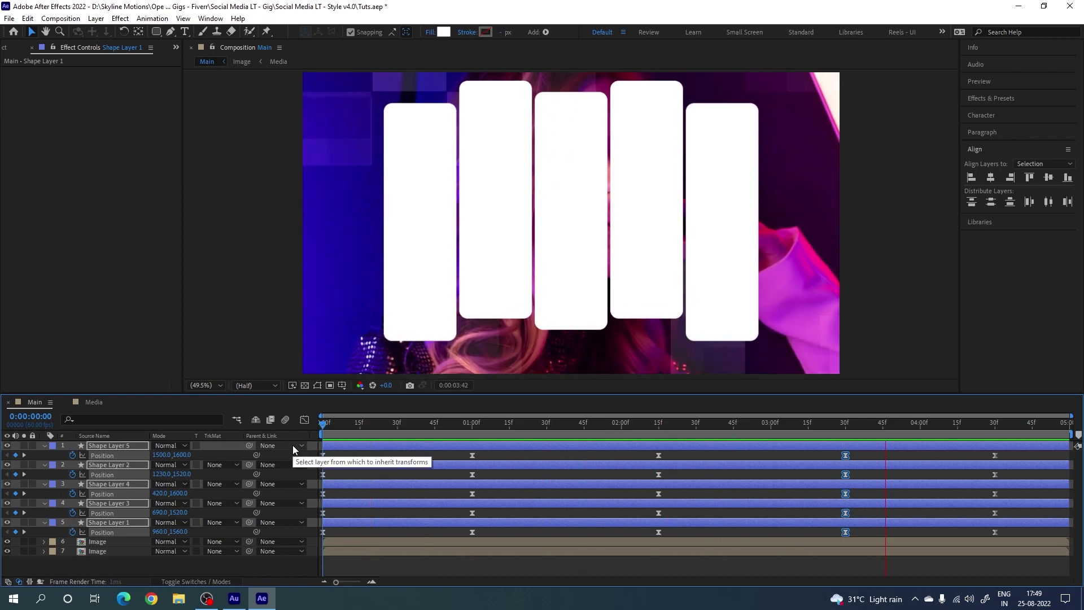
key(space)
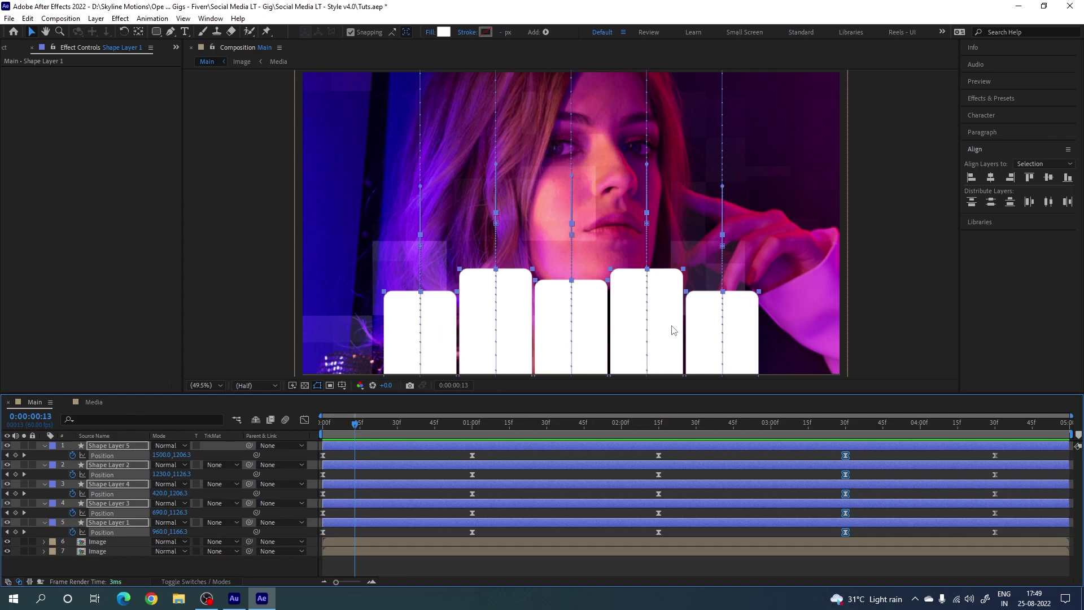
click(43, 447)
click(158, 521)
drag(352, 421, 304, 419)
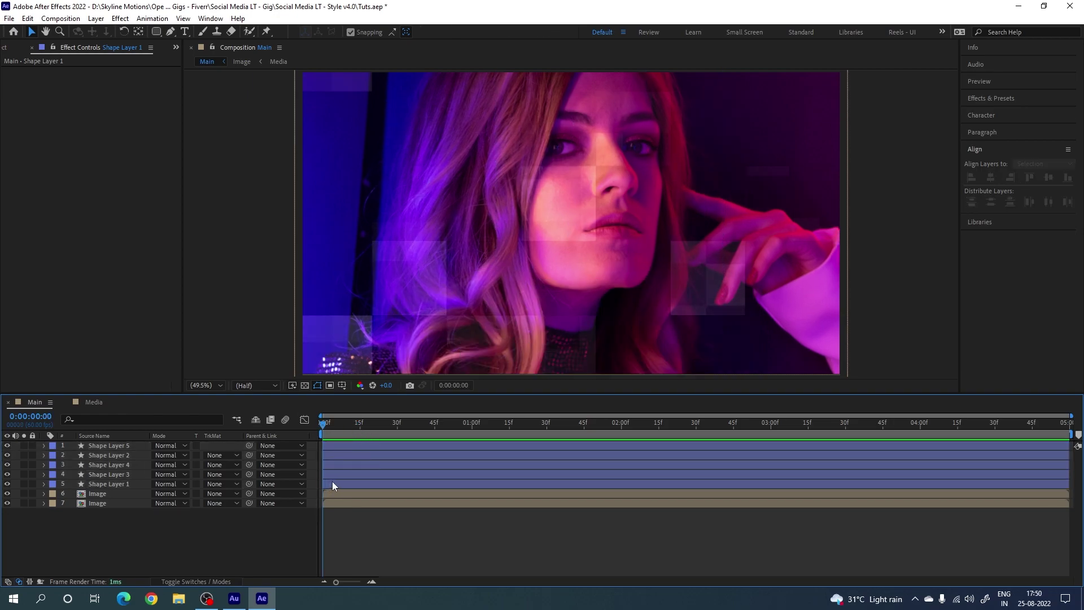
- Start Shape Layer 3 slightly later and preview the staggered rise of the slides
drag(335, 476, 405, 451)
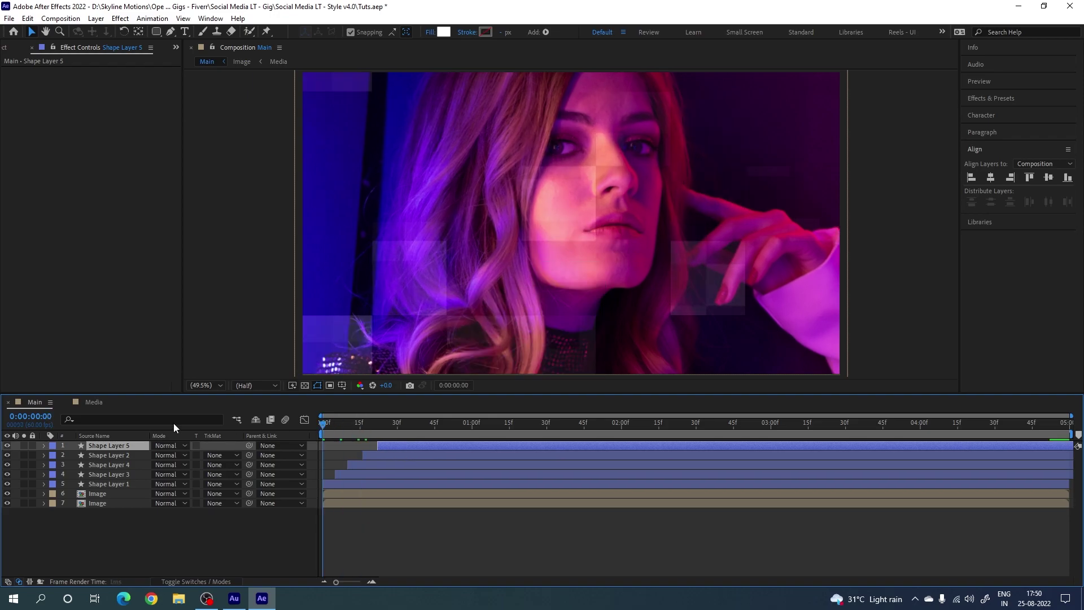
key(space)
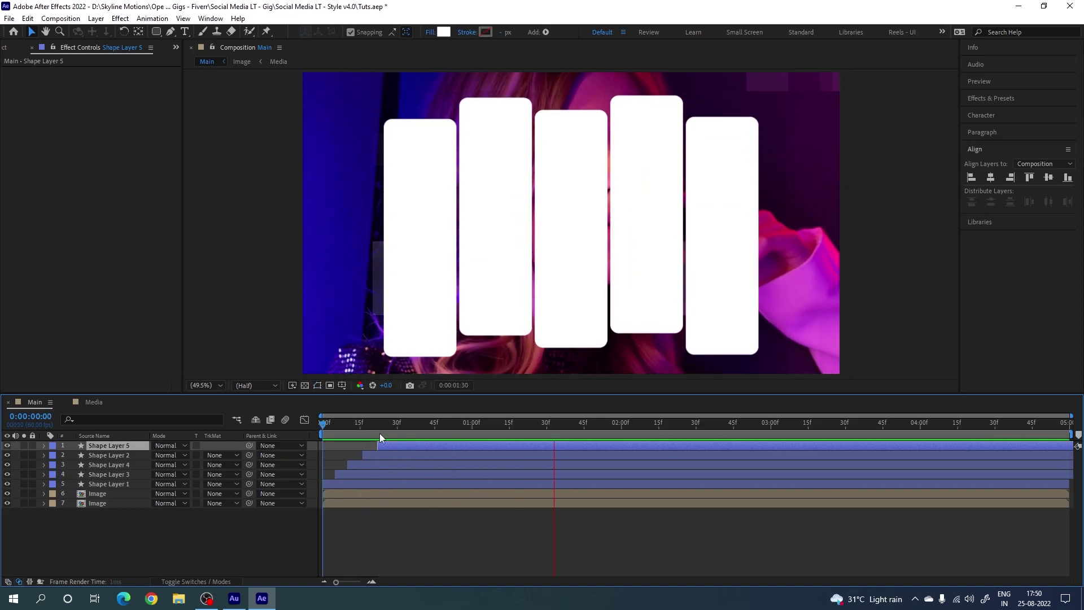
key(space)
key(space)
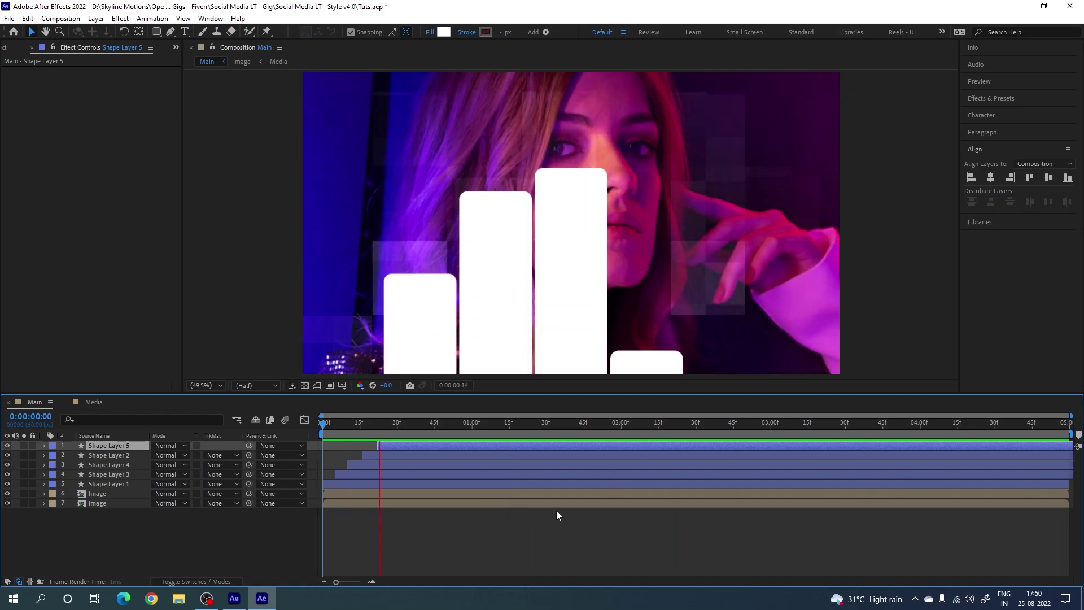
click(118, 448)
- Pre-compose all five shape layers into a new composition named 'Slides'
shift+click(121, 484)
right_click(124, 466)
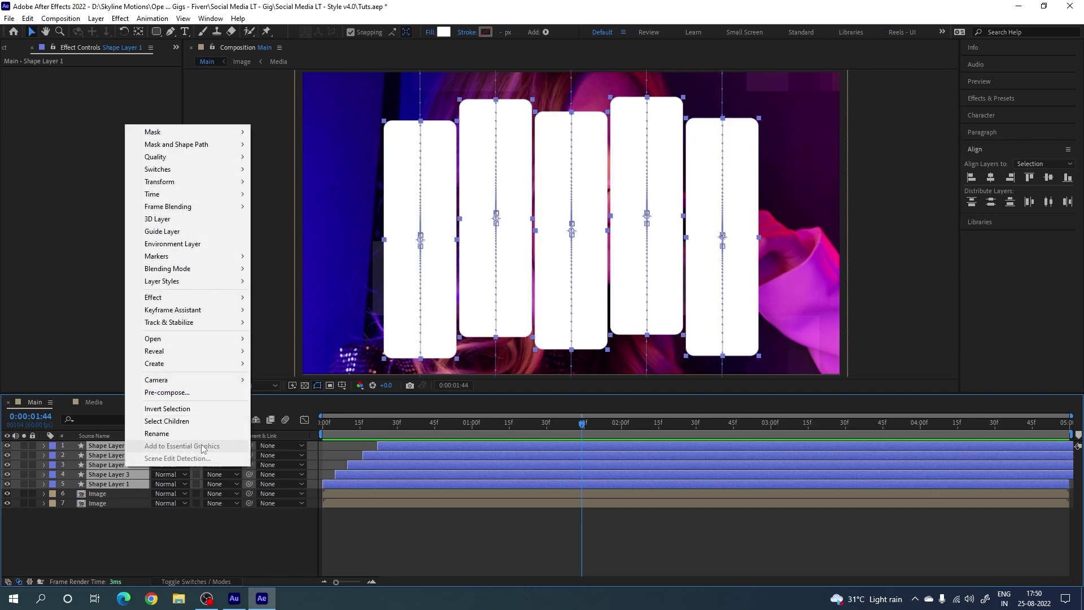
click(164, 391)
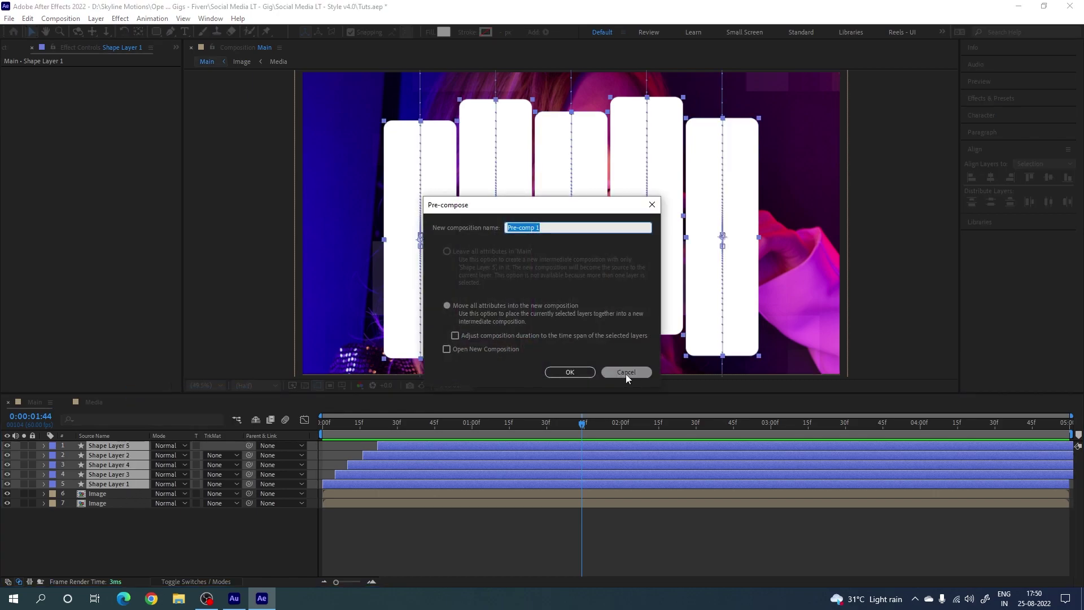
text(Slides)
click(573, 372)
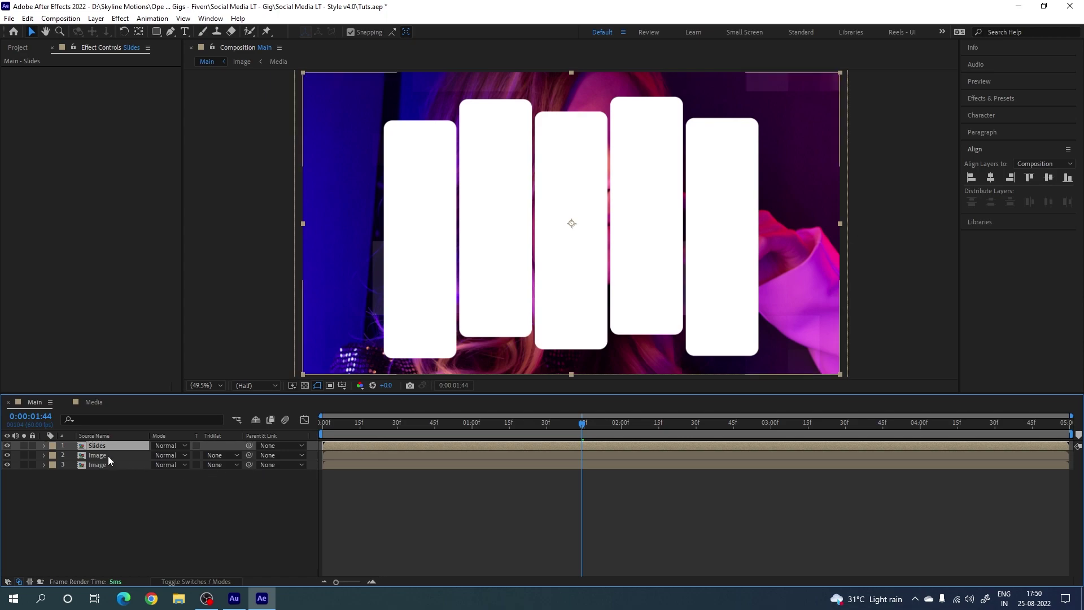
- Set the Image layer's Track Matte to Alpha Matte 'Slides' and scrub to check the reveal
click(79, 457)
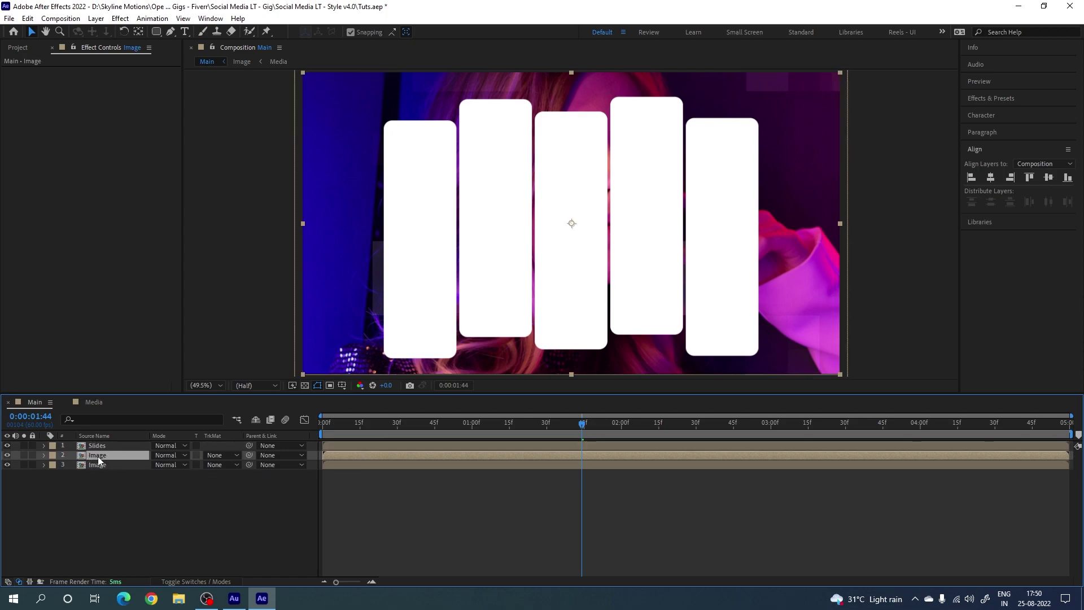
click(223, 455)
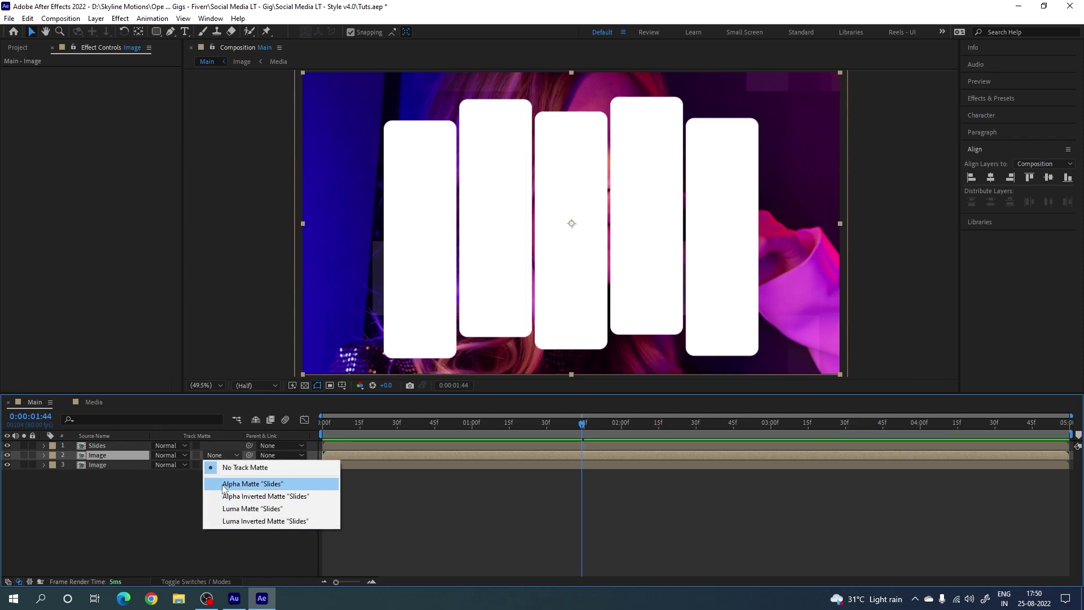
click(279, 483)
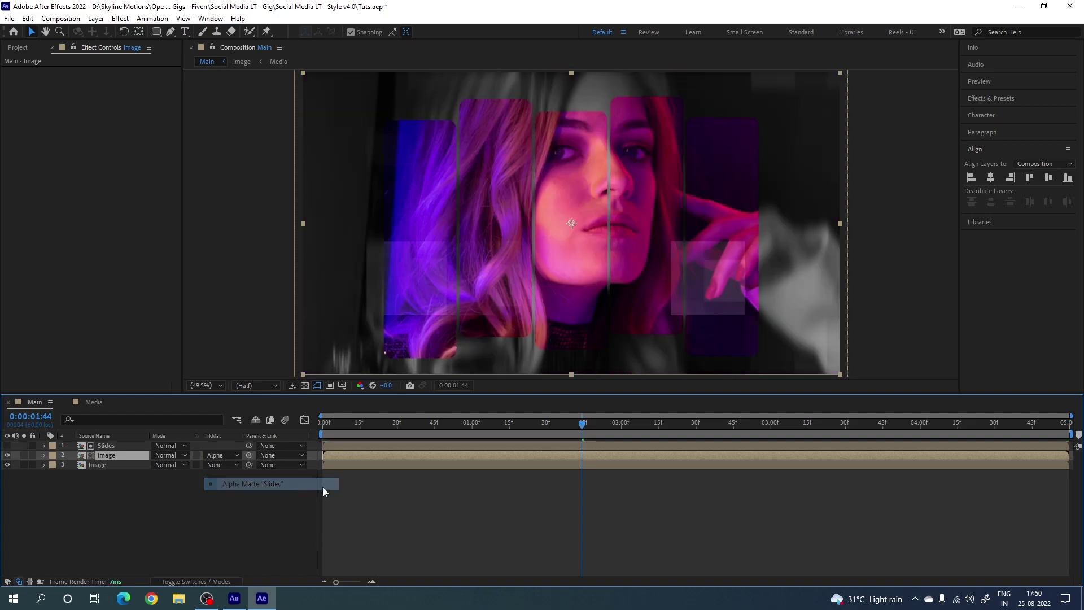
mouse_move(443, 425)
mouse_down()
mouse_move(305, 435)
mouse_move(838, 437)
mouse_move(597, 442)
mouse_up()
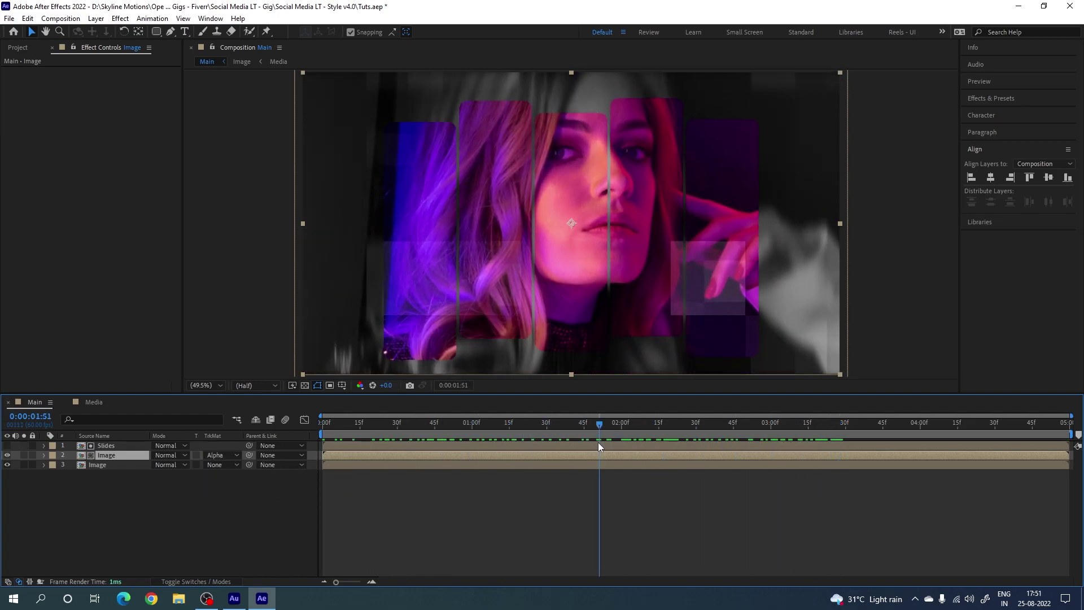
shift+click(123, 446)
- Nest the selected Slides and matted Image layers into a pre-composition named 'Color'
right_click(117, 455)
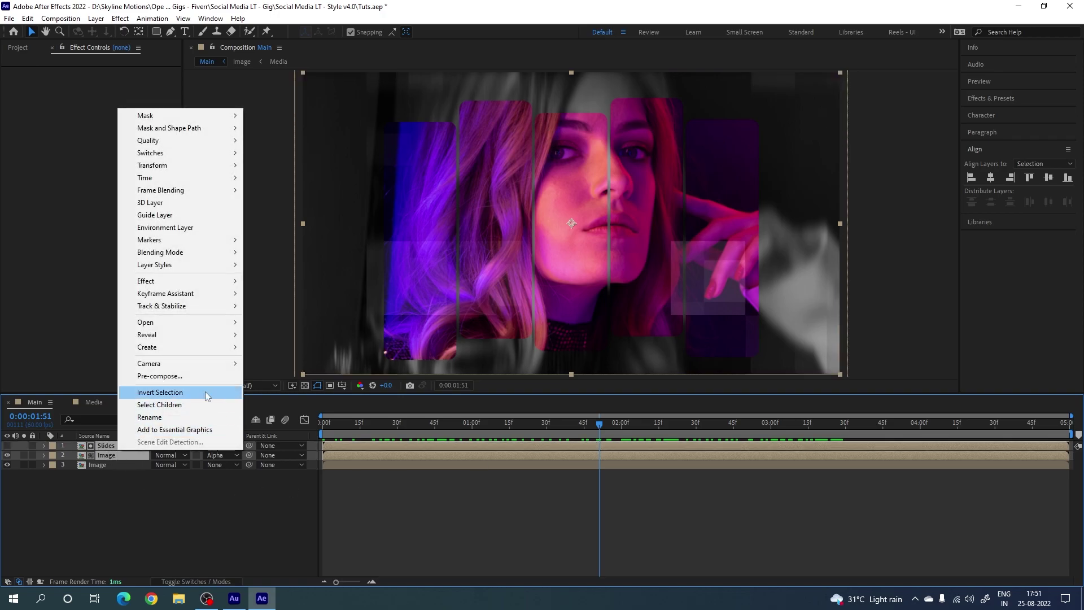
click(185, 377)
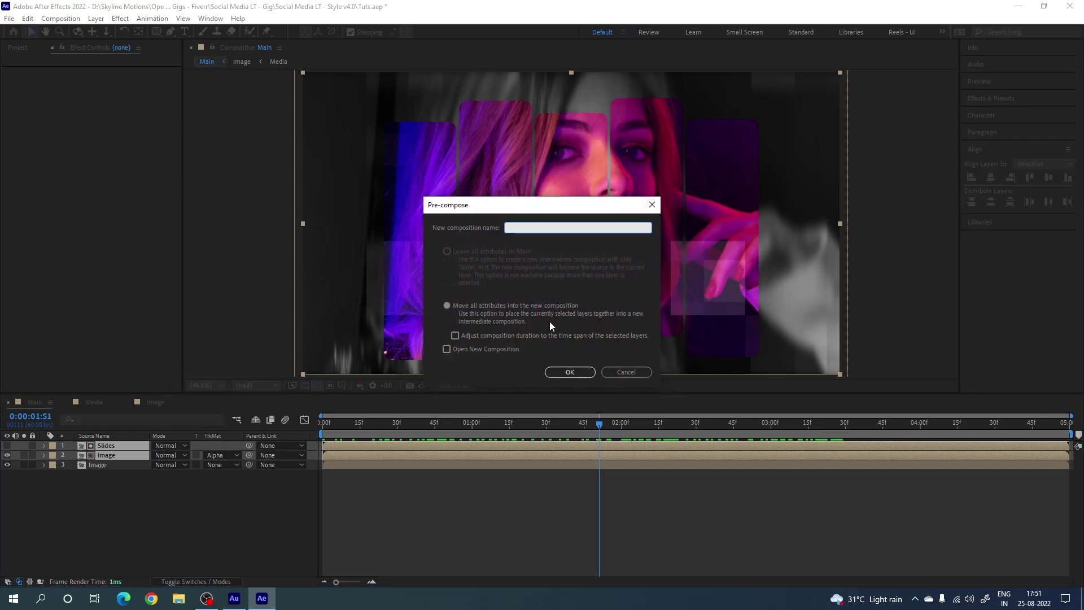
text(Color)
click(567, 373)
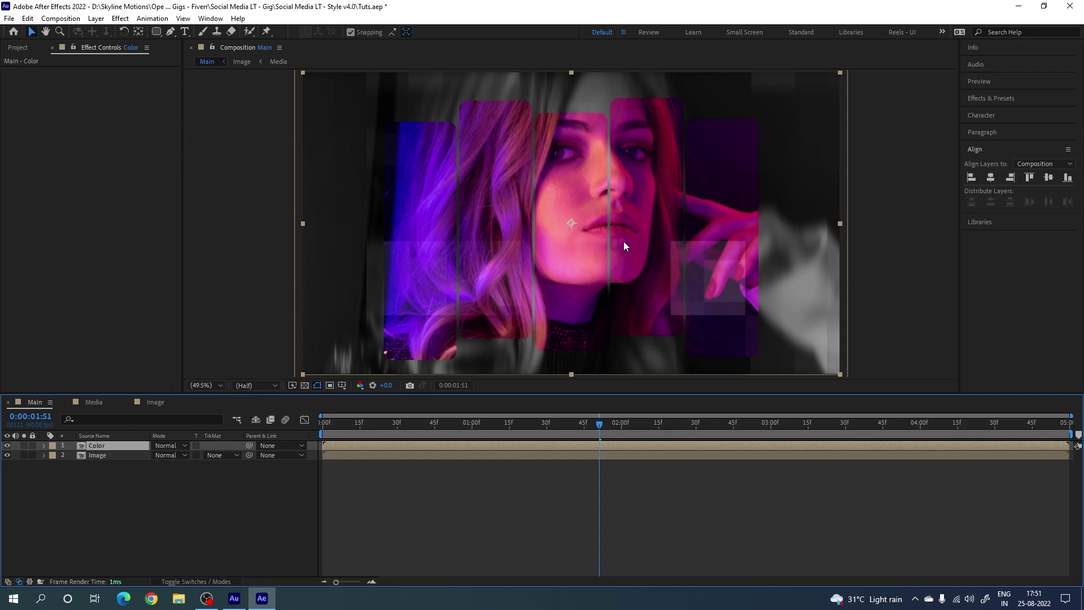
- Apply the Drop Shadow effect from Effects & Presets to the Color layer
click(985, 98)
click(1068, 112)
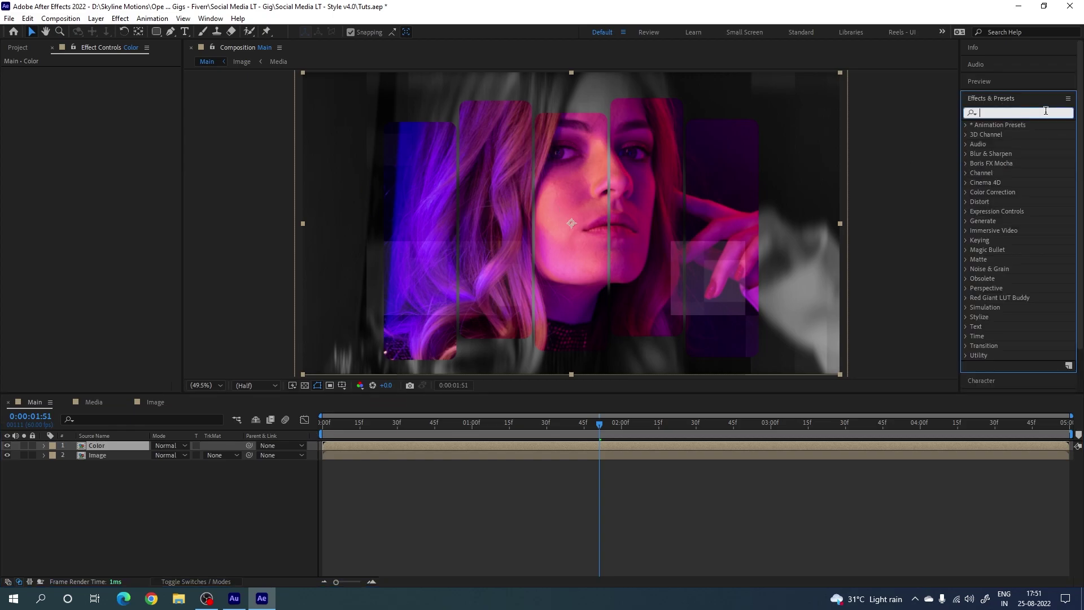
text(drop)
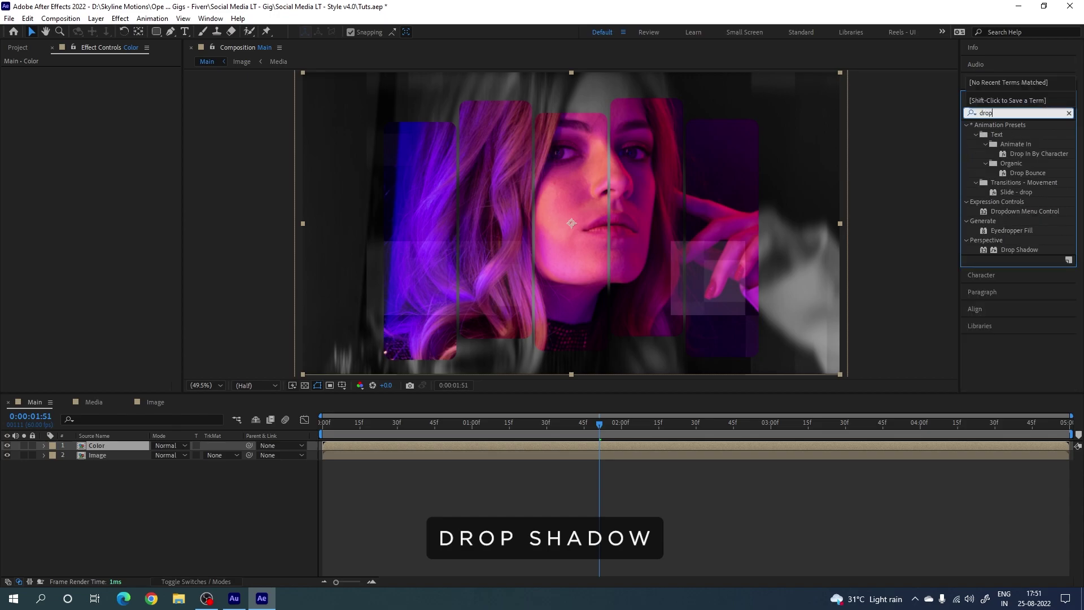
mouse_move(1013, 249)
mouse_down()
mouse_move(336, 481)
mouse_move(118, 446)
mouse_up()
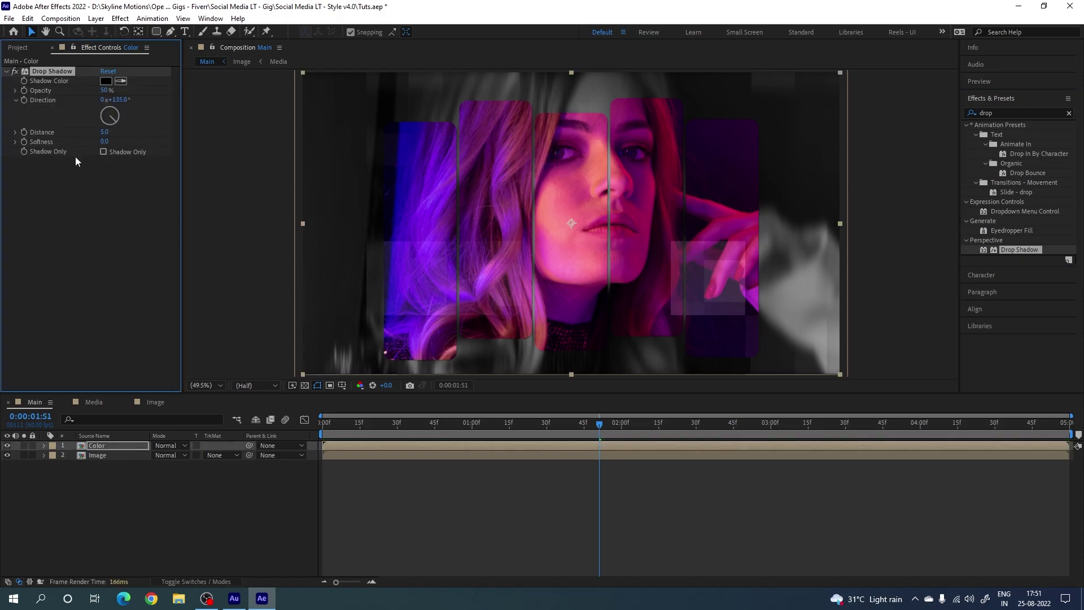
- Set the shadow's softness to 60 and opacity to 30%, then scrub to preview it
click(105, 141)
text(60)
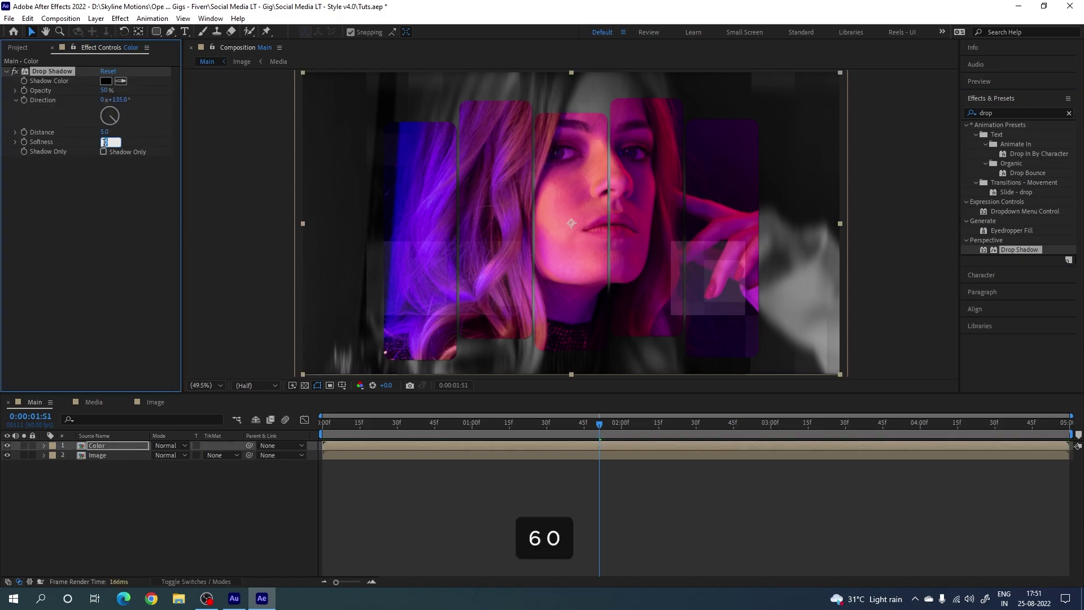
key(Return)
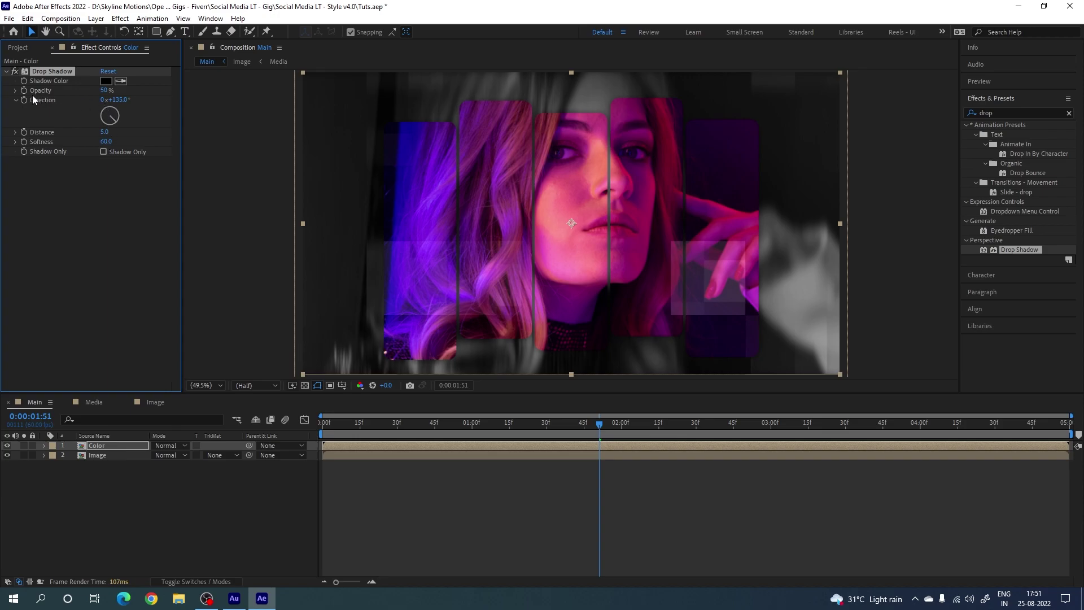
click(110, 89)
text(30)
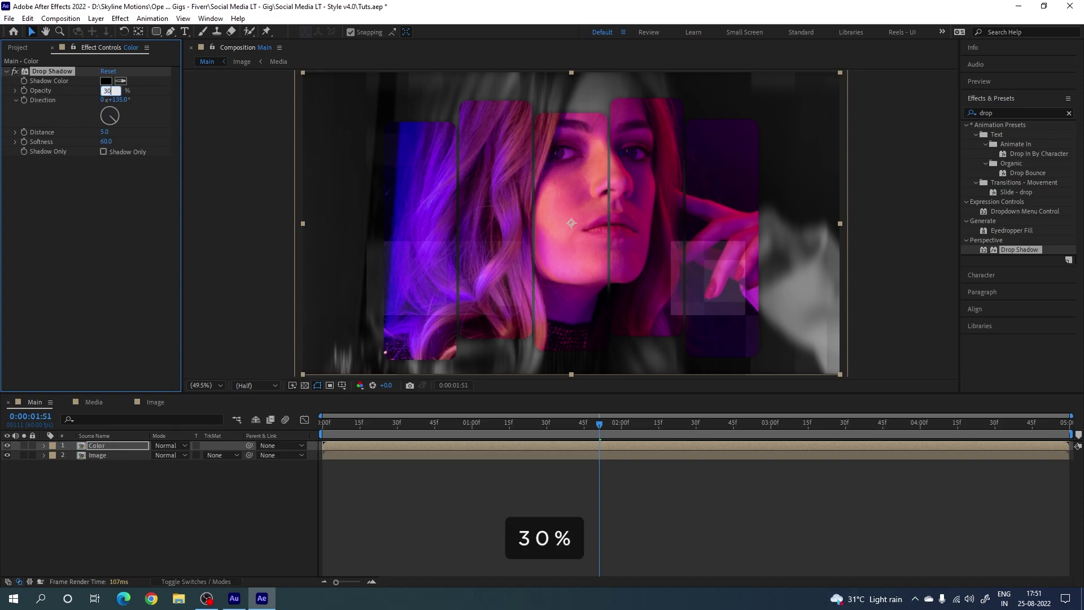
key(Return)
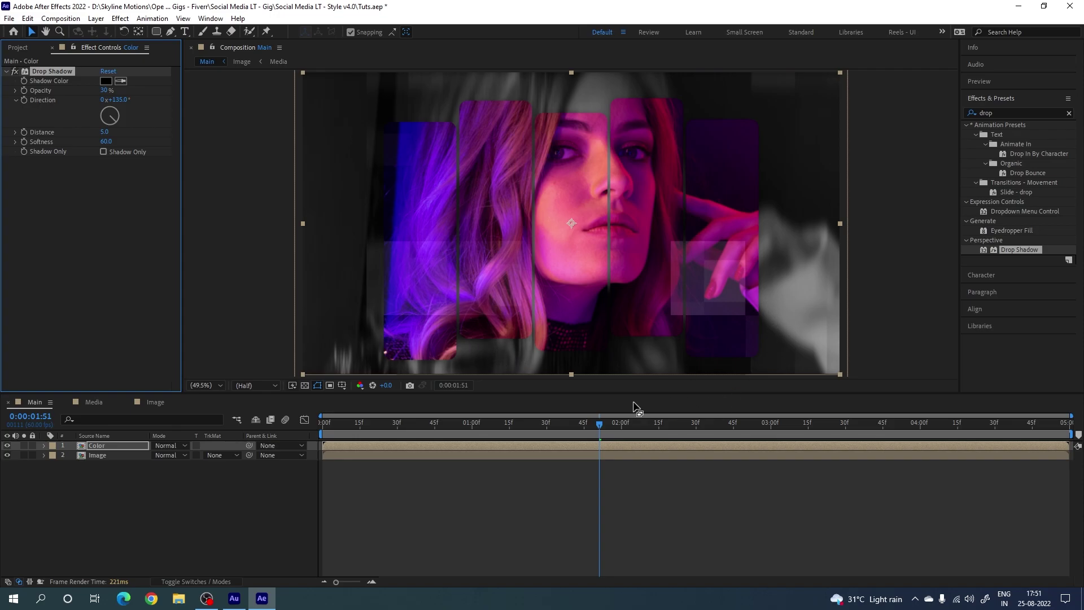
mouse_move(311, 435)
mouse_down()
mouse_move(831, 427)
mouse_move(594, 427)
mouse_up()
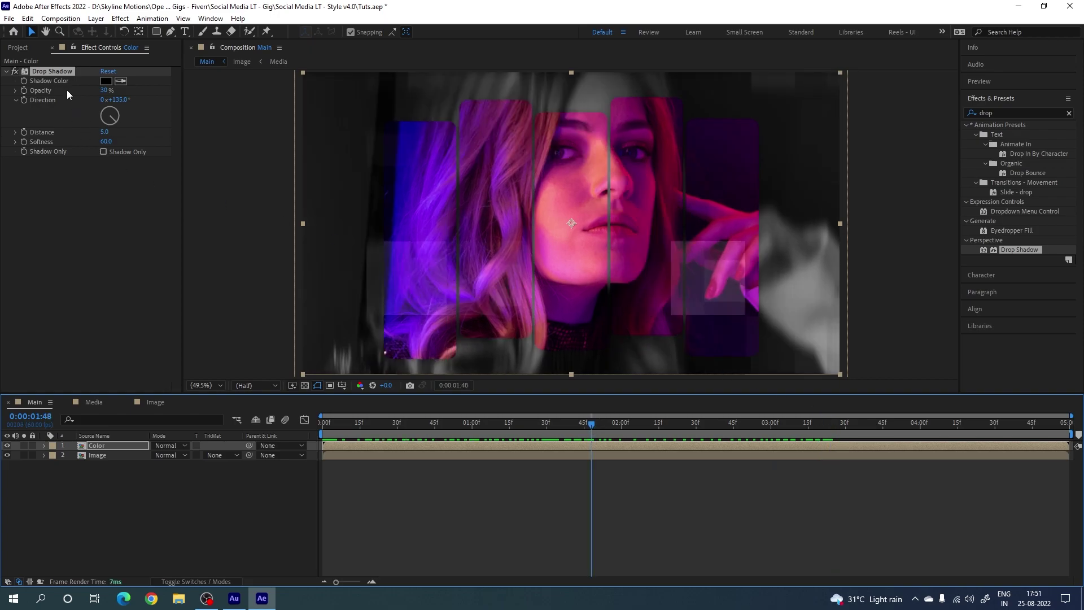
- Duplicate the Slides comp, rename the copy 'Strokes', and place it as the top layer in Main
click(25, 50)
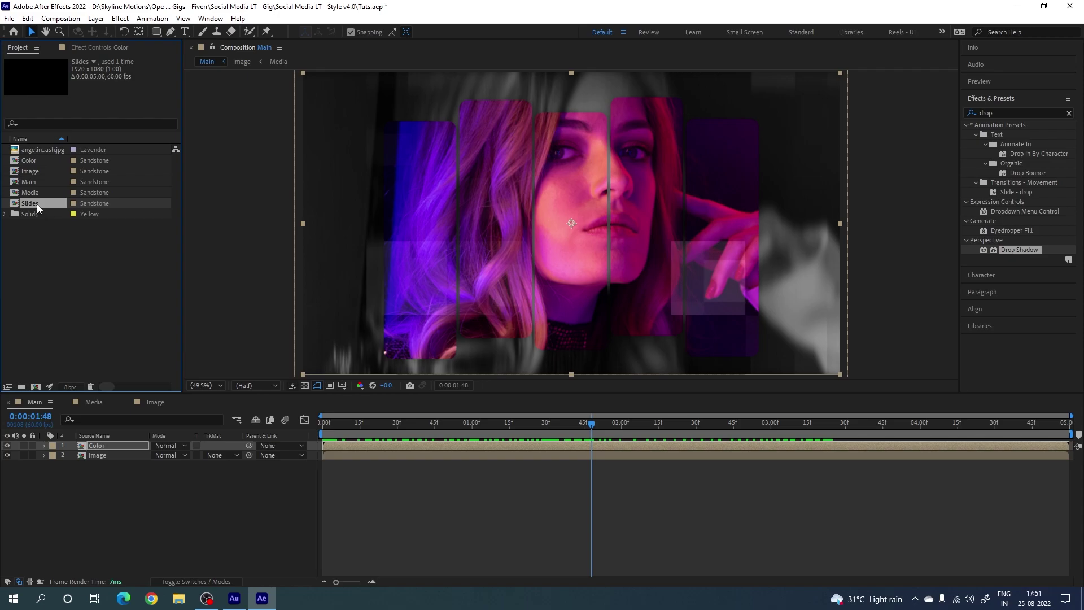
key(ctrl+d)
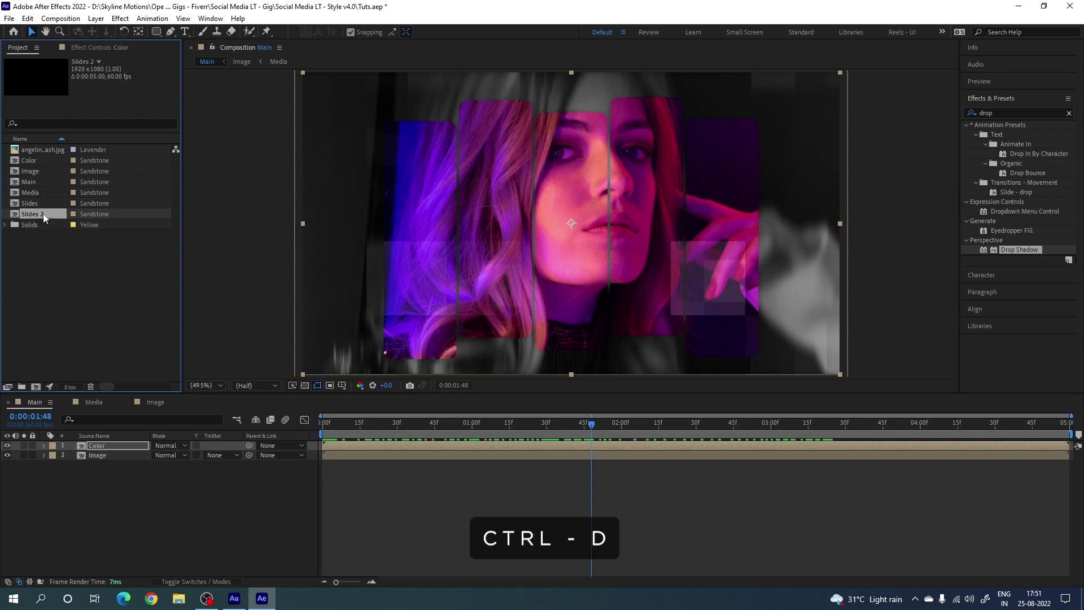
right_click(41, 214)
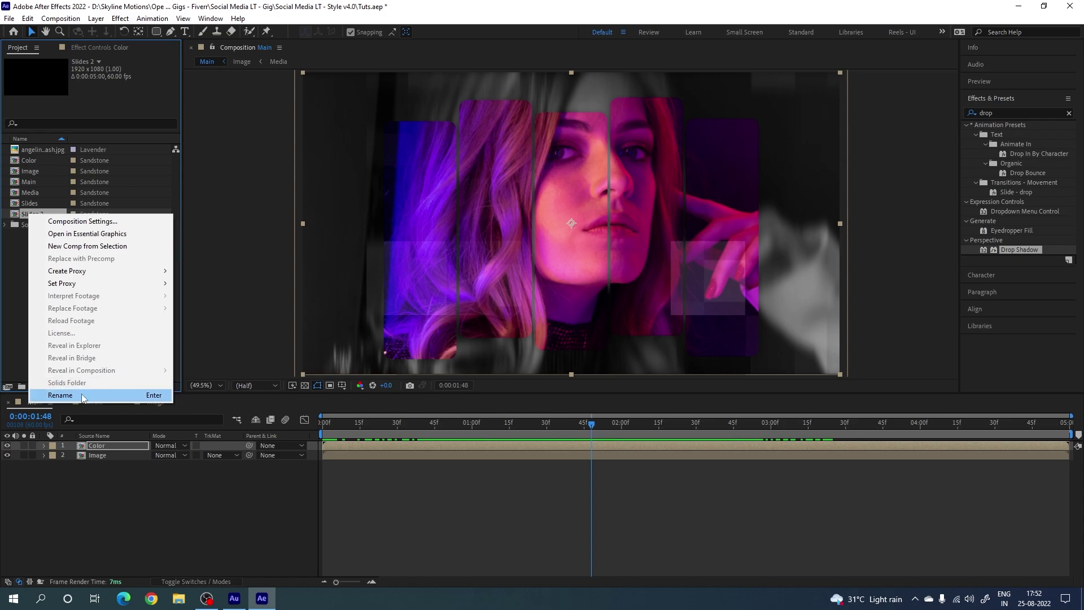
click(104, 394)
key(BackSpace)
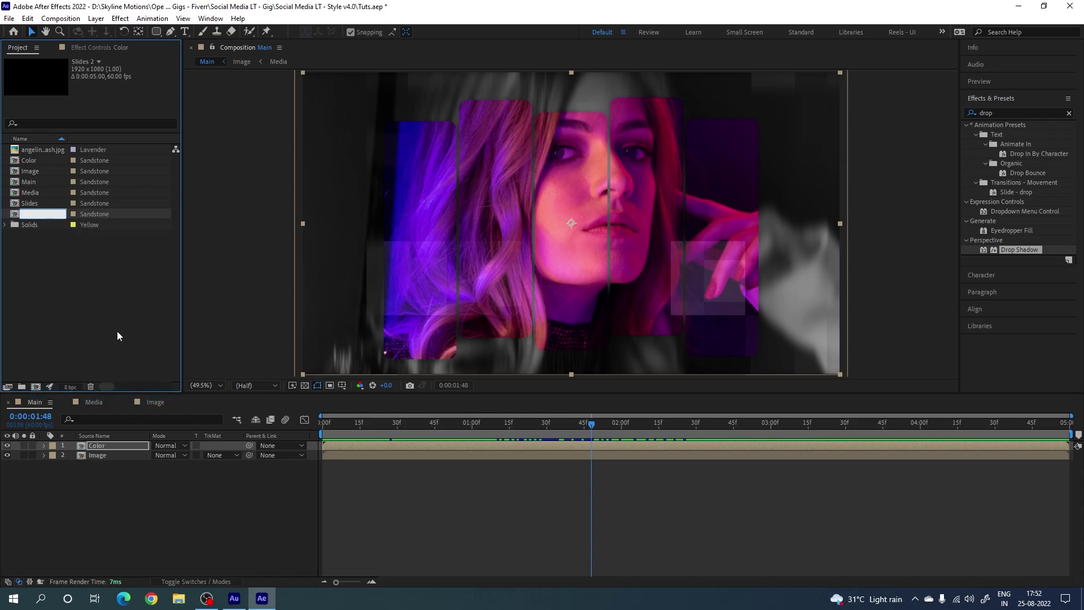
text(Stro)
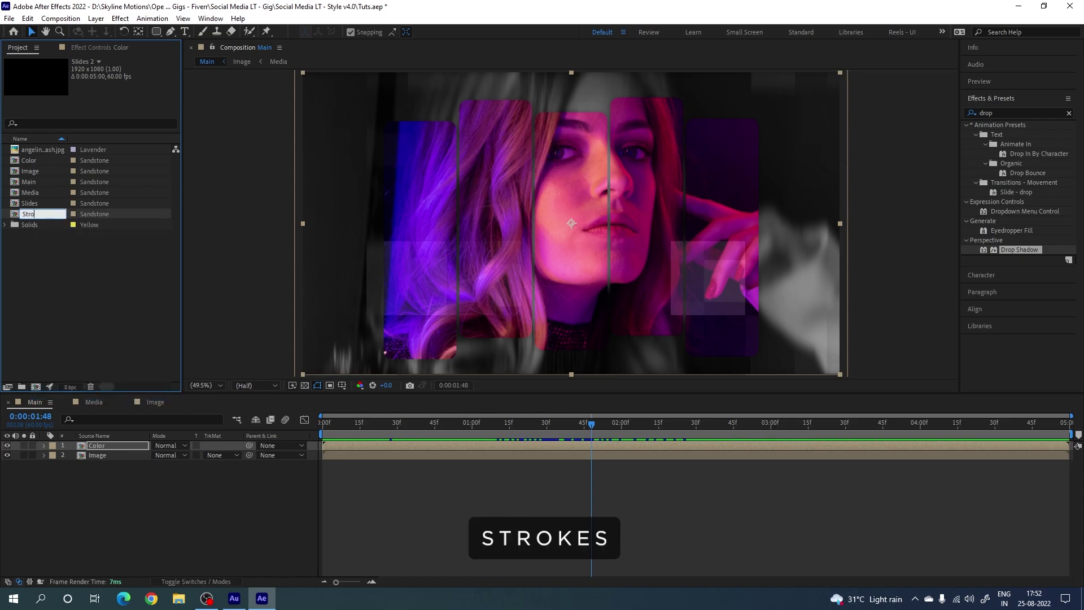
text(kes)
key(Return)
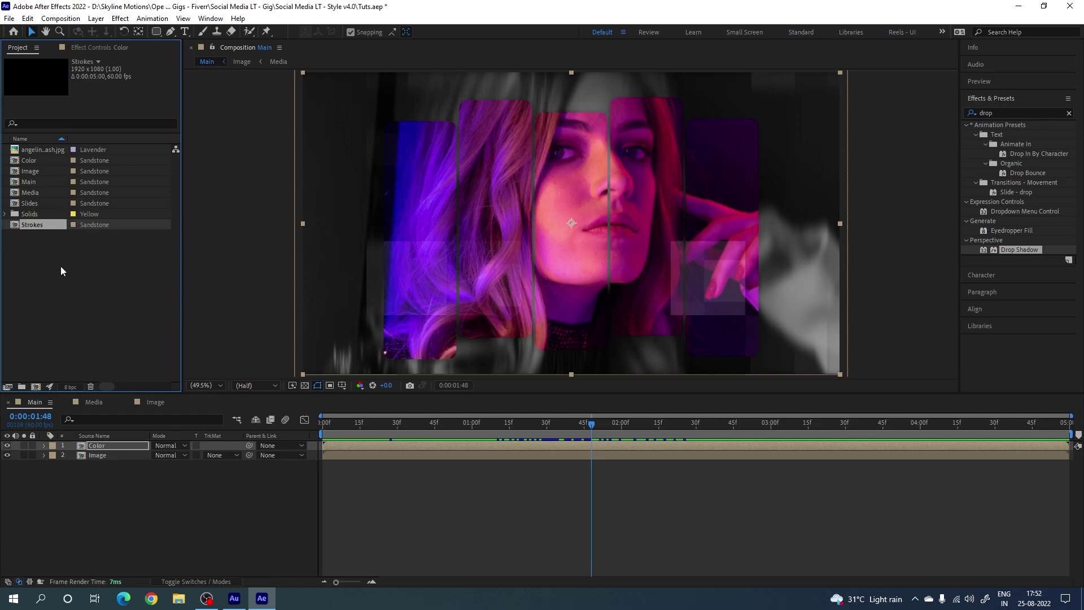
drag(117, 379, 119, 445)
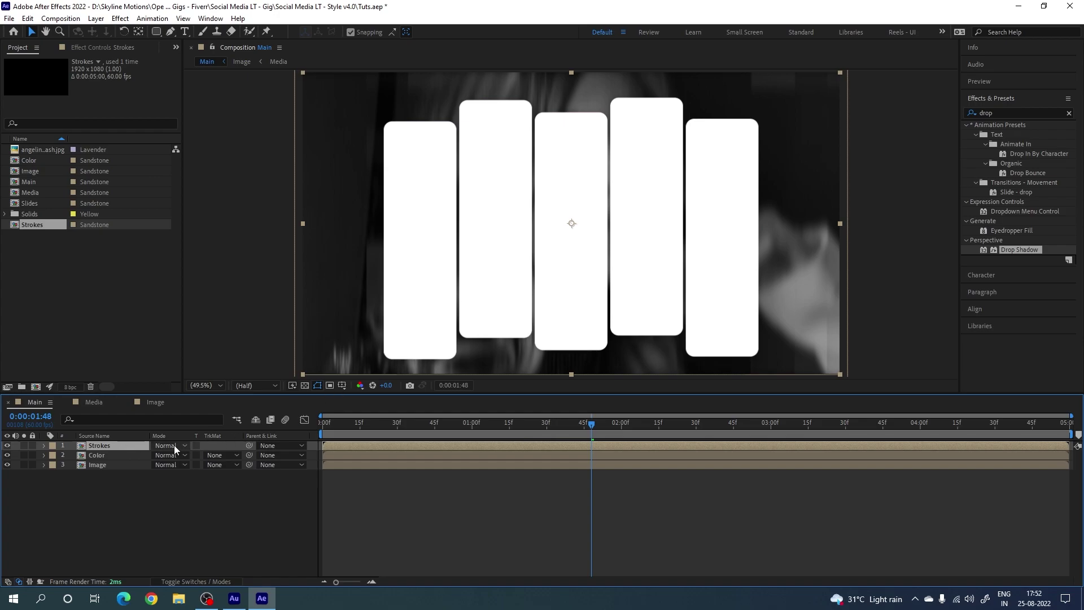
- Inside Strokes, give all five rectangles no fill and a solid white stroke
double_click(117, 445)
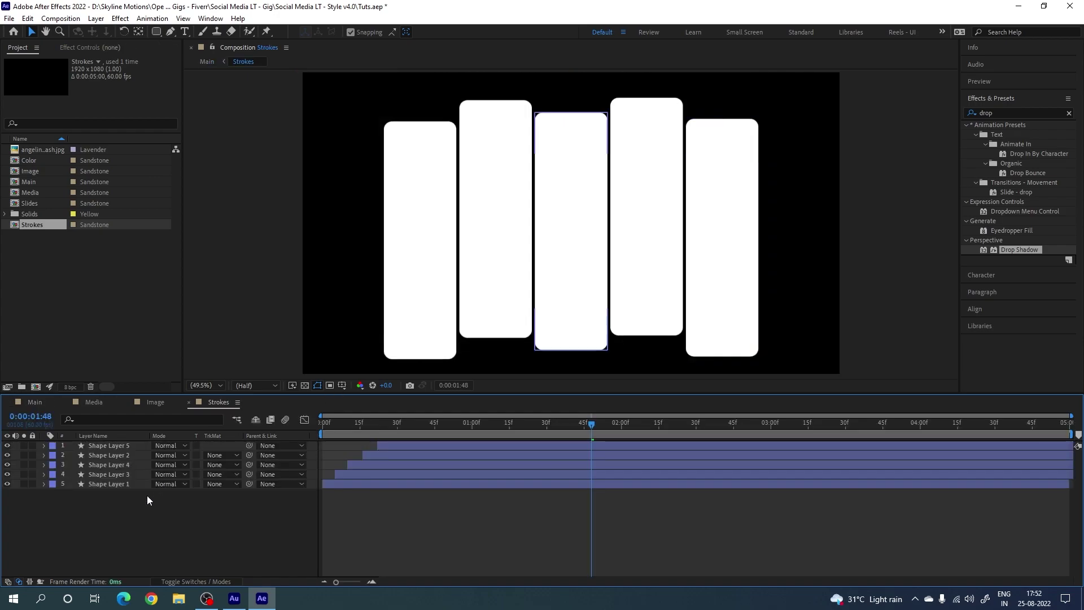
drag(102, 506, 121, 433)
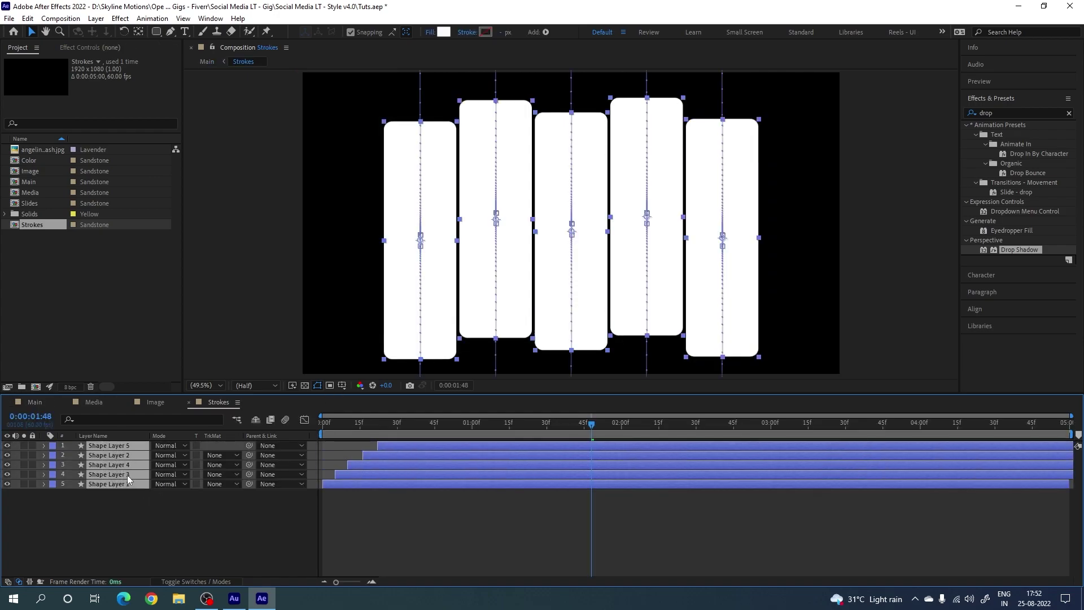
click(431, 32)
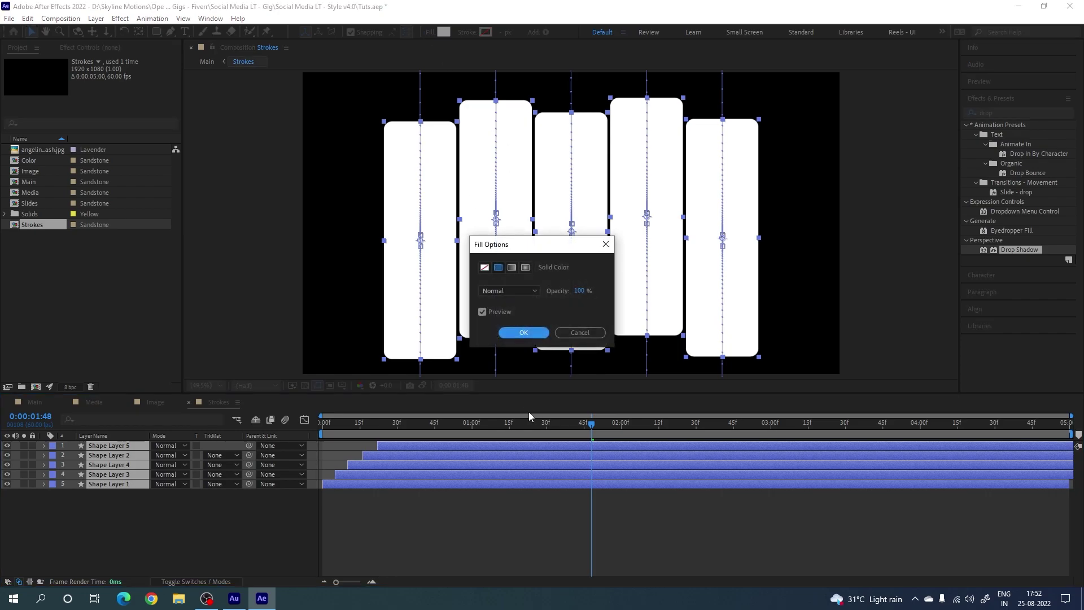
click(485, 268)
click(524, 332)
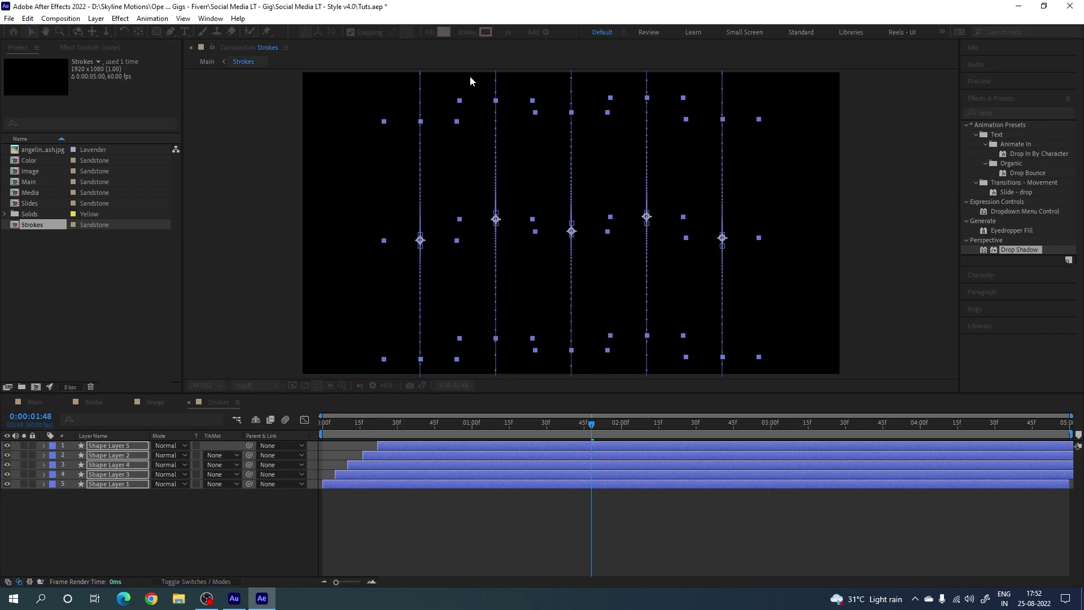
click(466, 32)
click(498, 267)
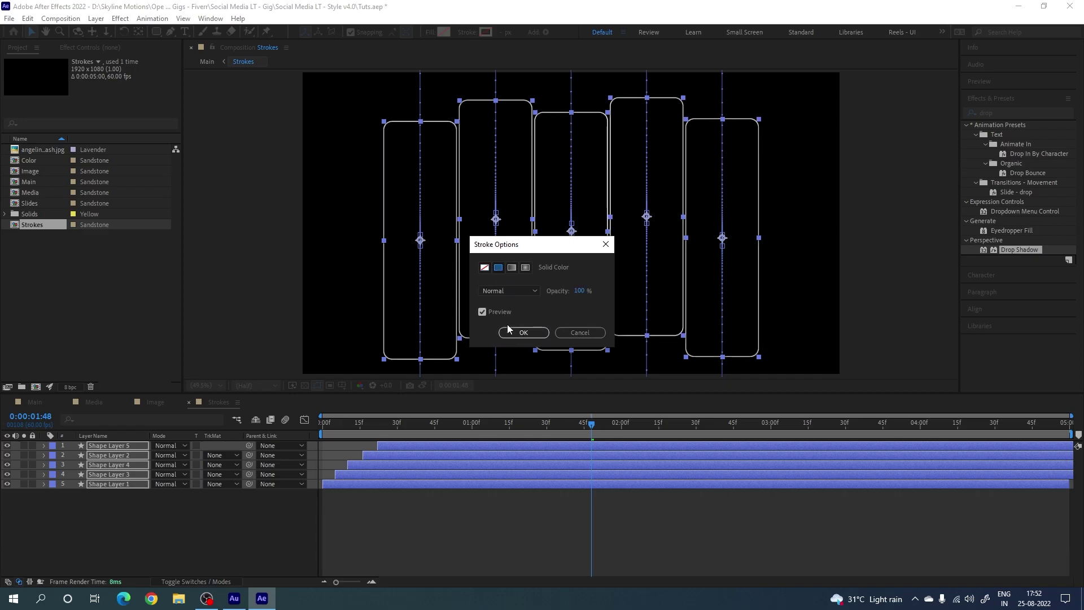
click(514, 332)
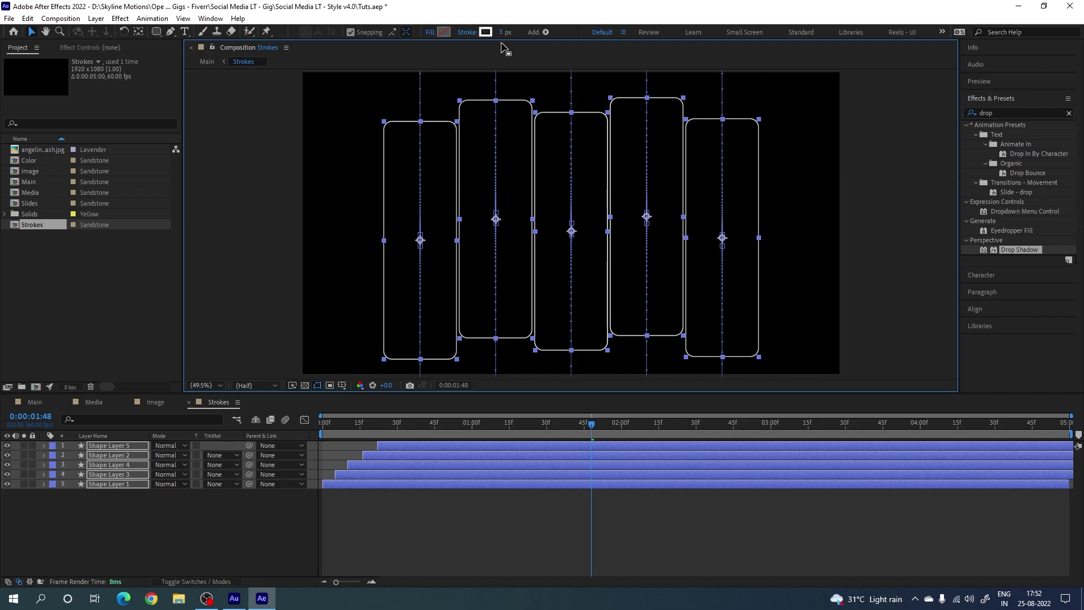
click(485, 33)
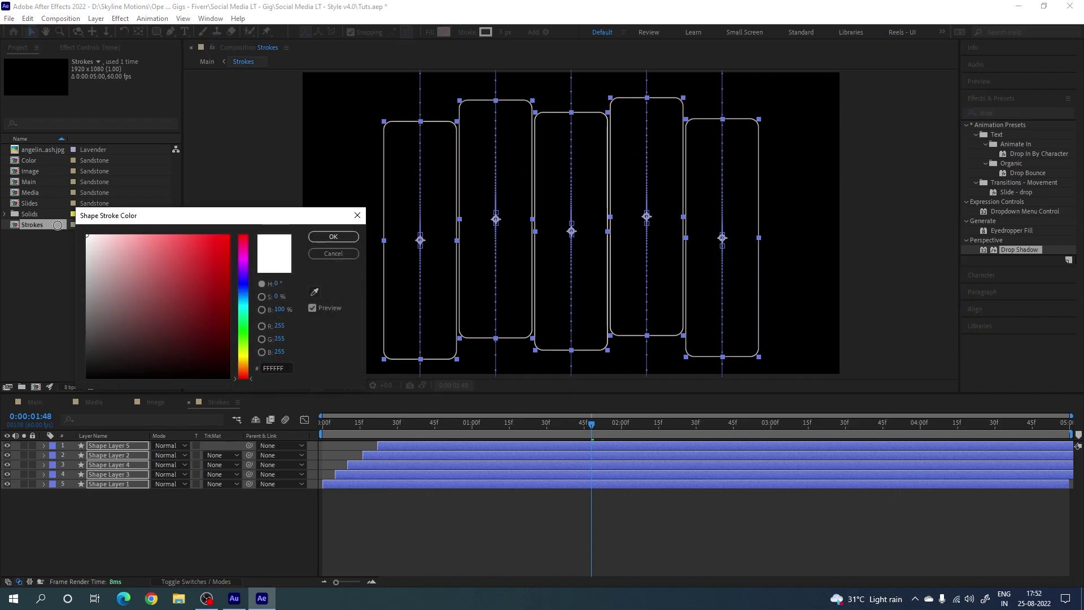
click(319, 237)
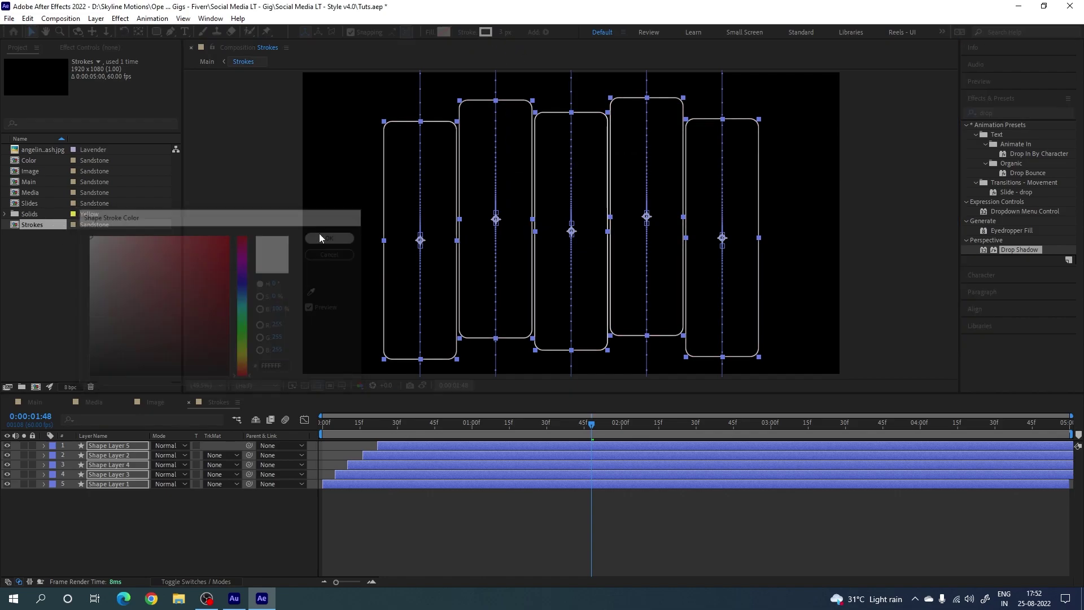
- Scale all five shape layers to 90%
click(127, 466)
key(s)
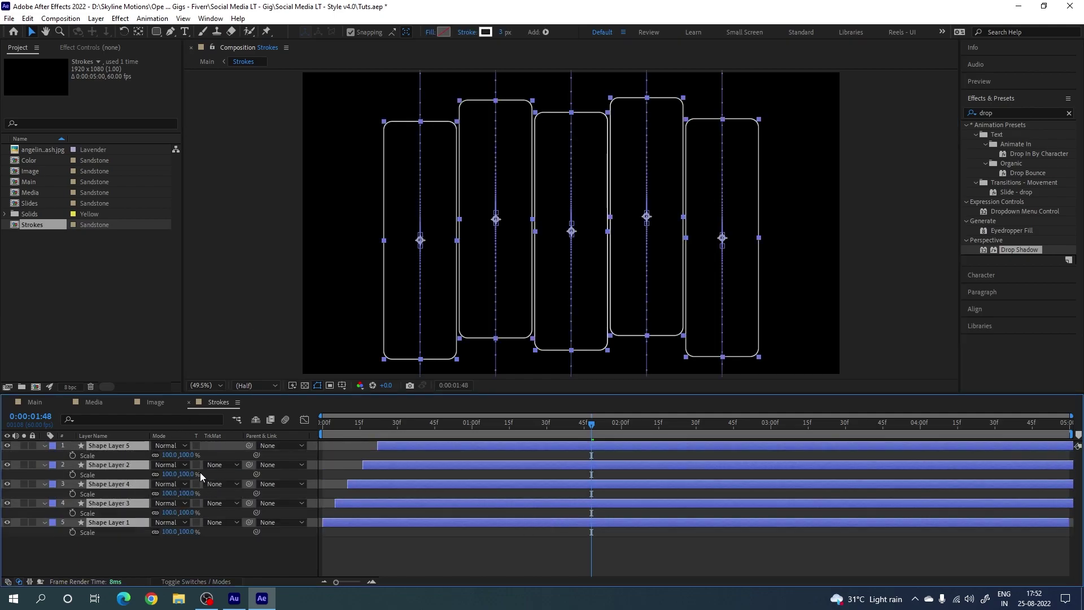
click(188, 455)
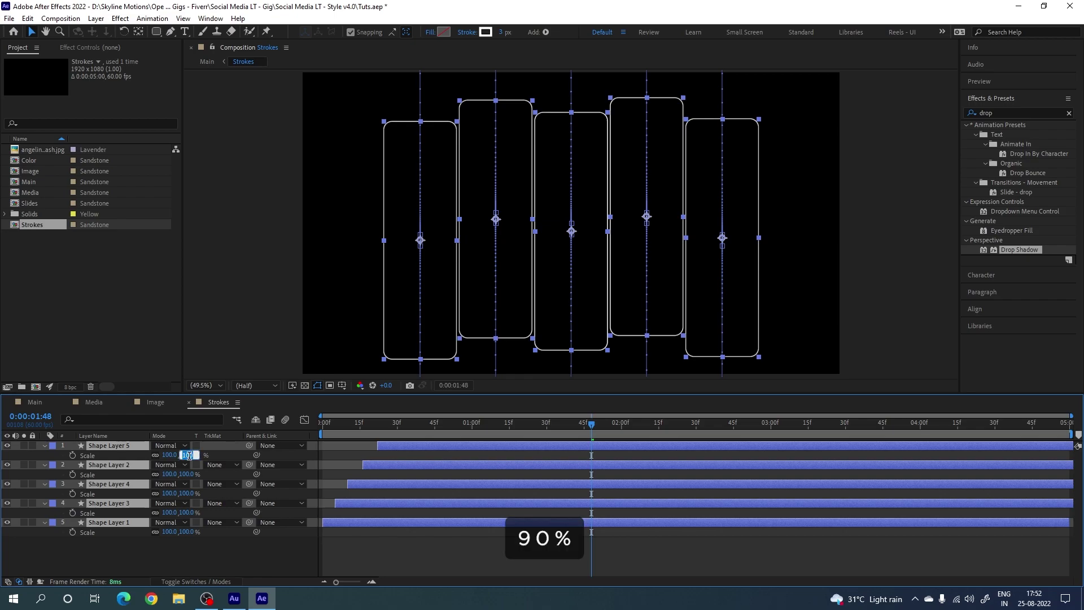
text(90)
key(Return)
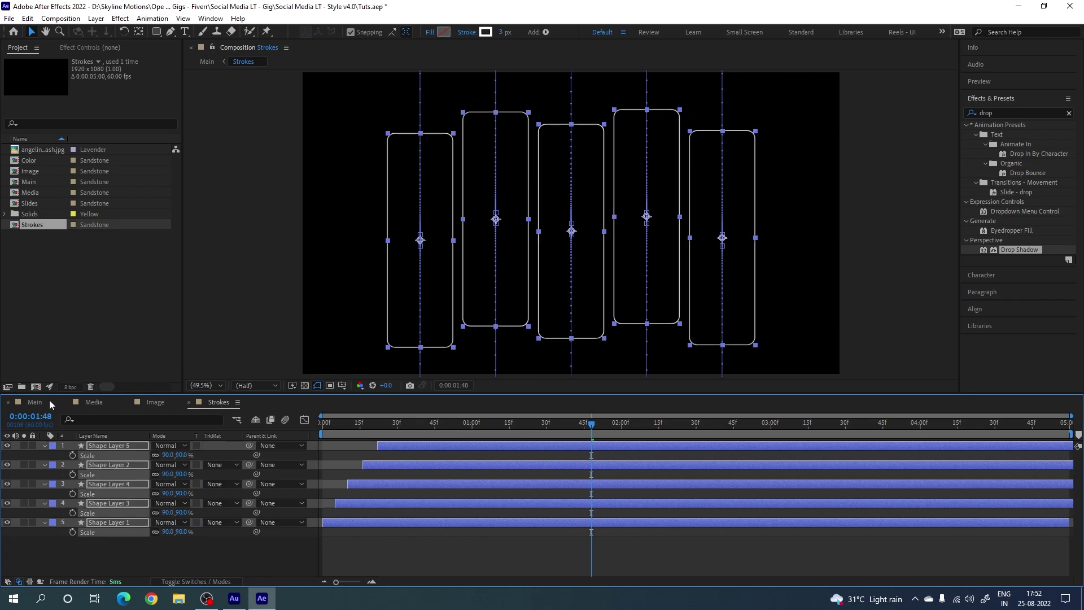
click(50, 403)
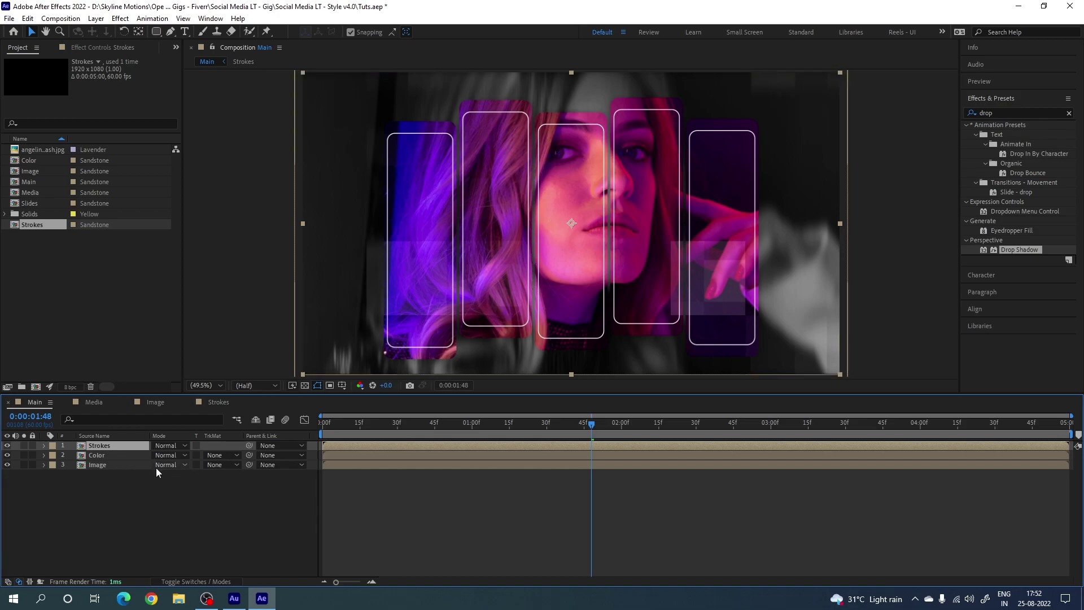
- Set the Strokes layer's blending mode to Overlay and scrub to preview the subtle outlines
click(167, 445)
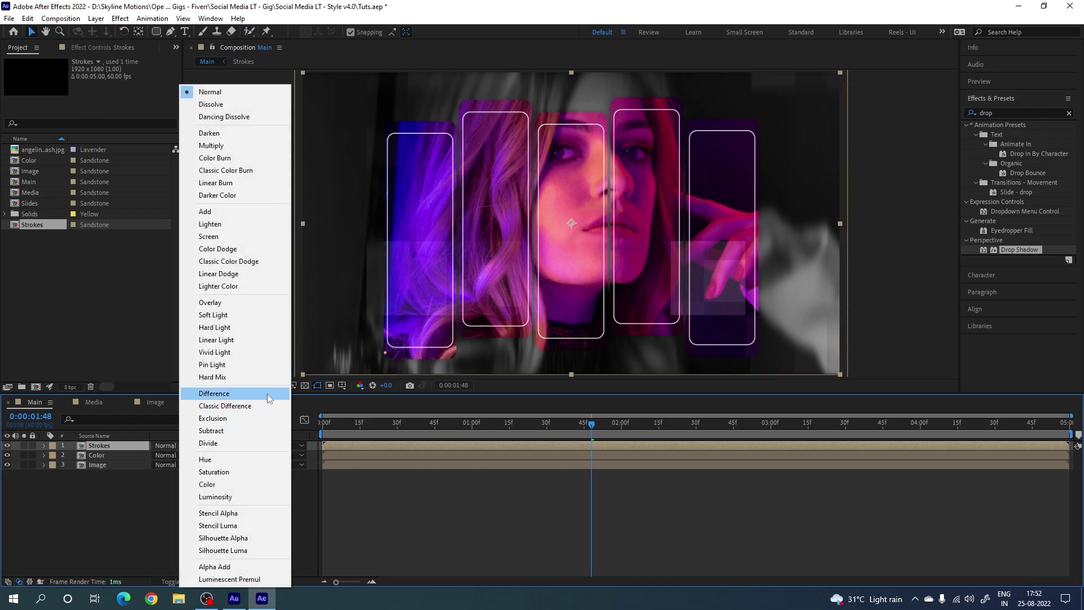
click(219, 307)
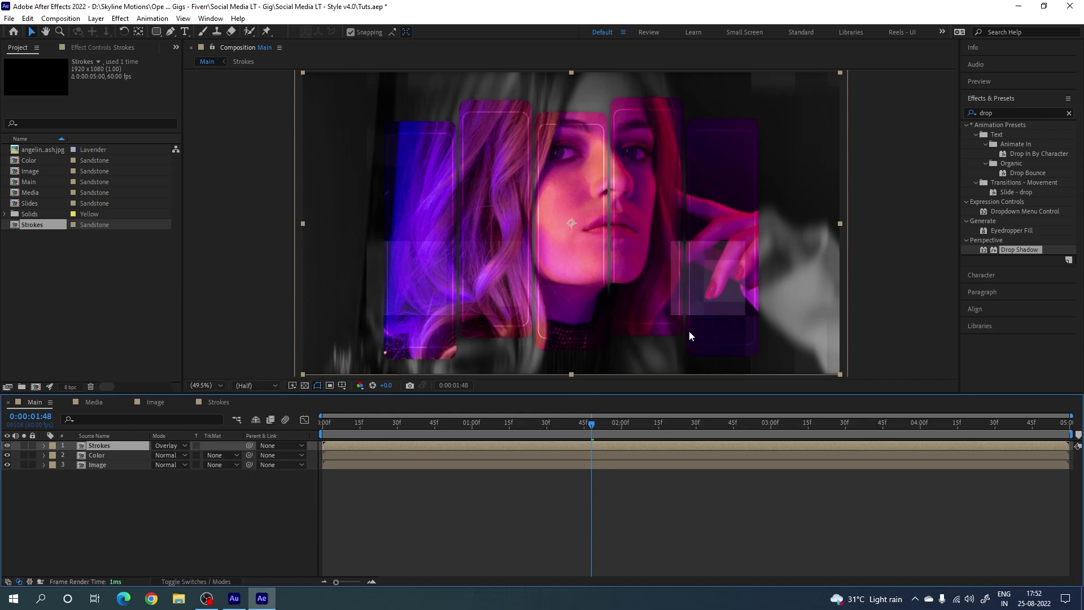
mouse_move(522, 425)
mouse_down()
mouse_move(1047, 422)
mouse_move(665, 421)
mouse_up()
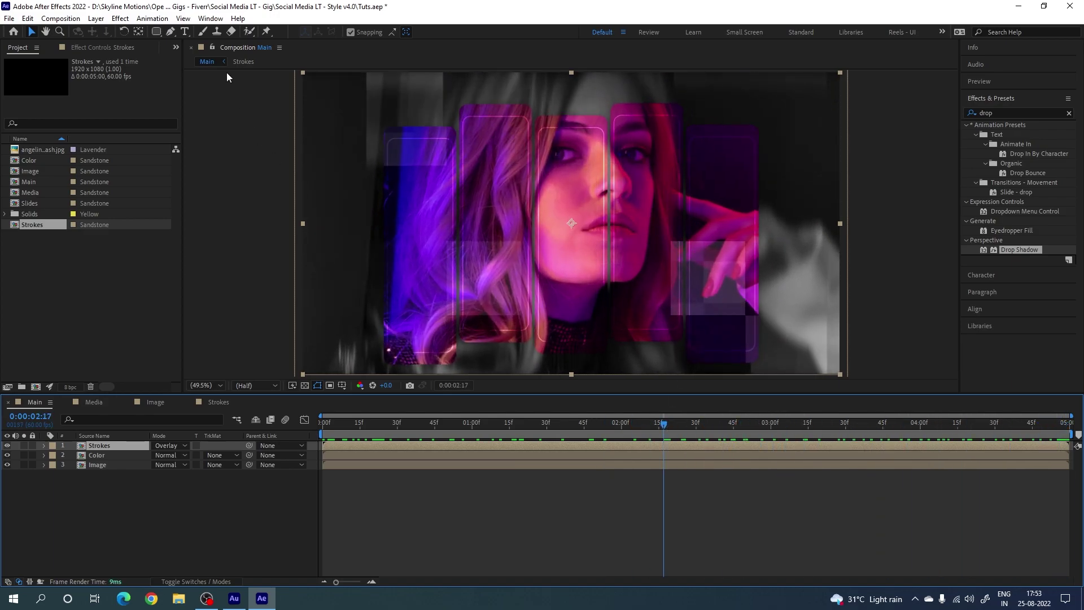
- Pick the Type tool and choose the Brownhill Script font
click(185, 32)
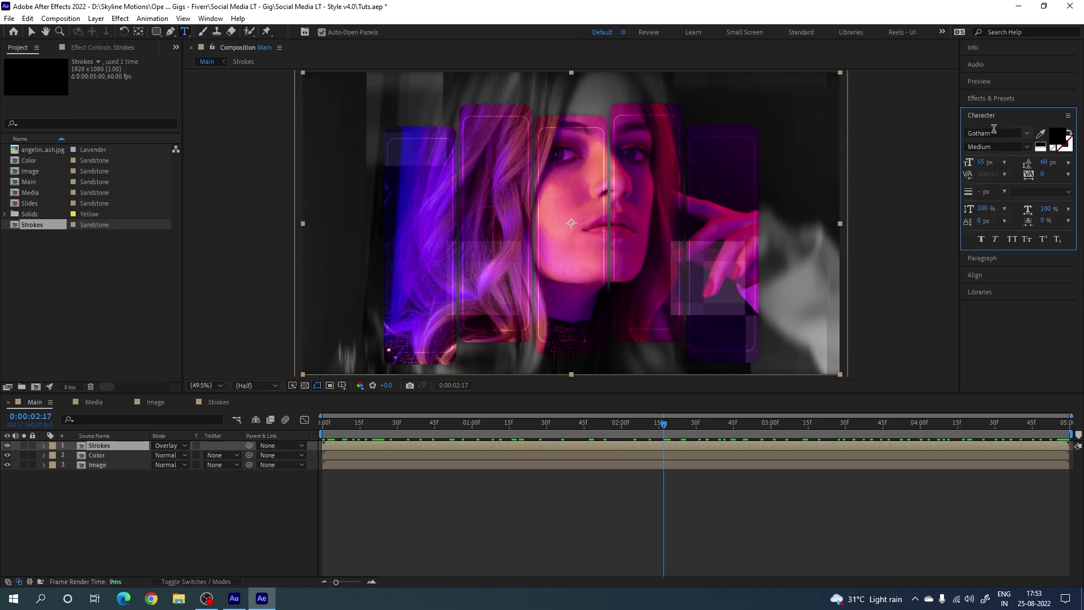
click(1024, 134)
scroll(1008, 230, up, 5)
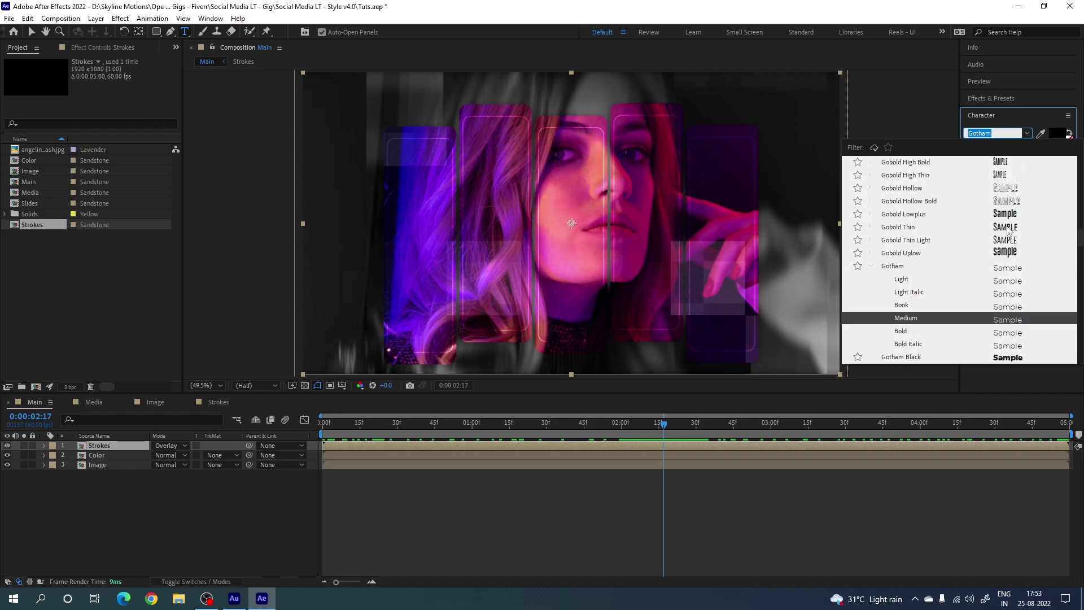
scroll(1008, 230, up, 5)
scroll(1008, 230, up, 5)
scroll(1008, 229, up, 5)
scroll(1008, 230, up, 5)
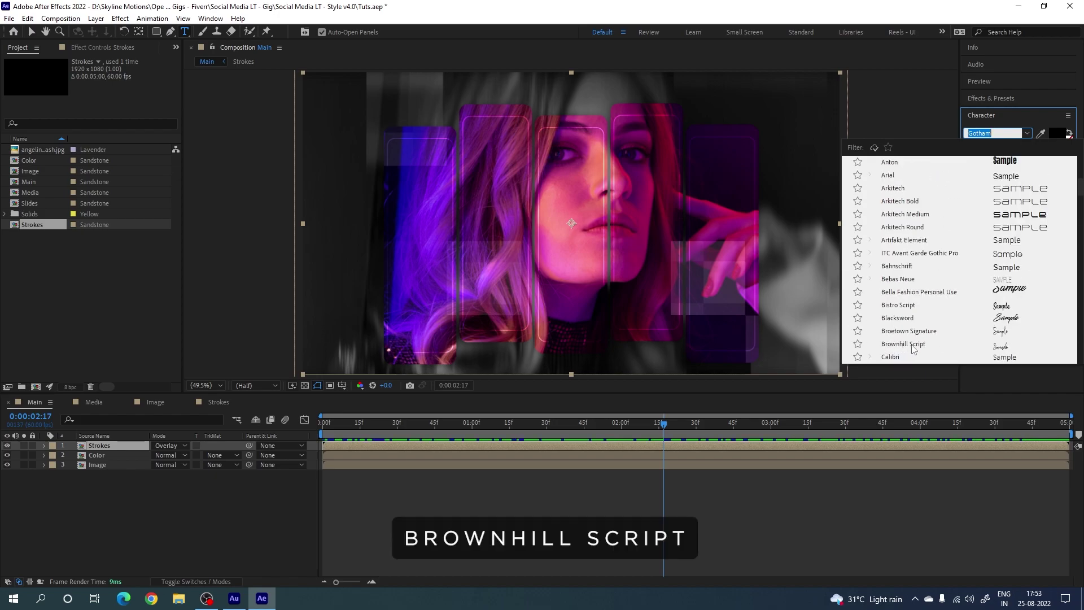
click(903, 344)
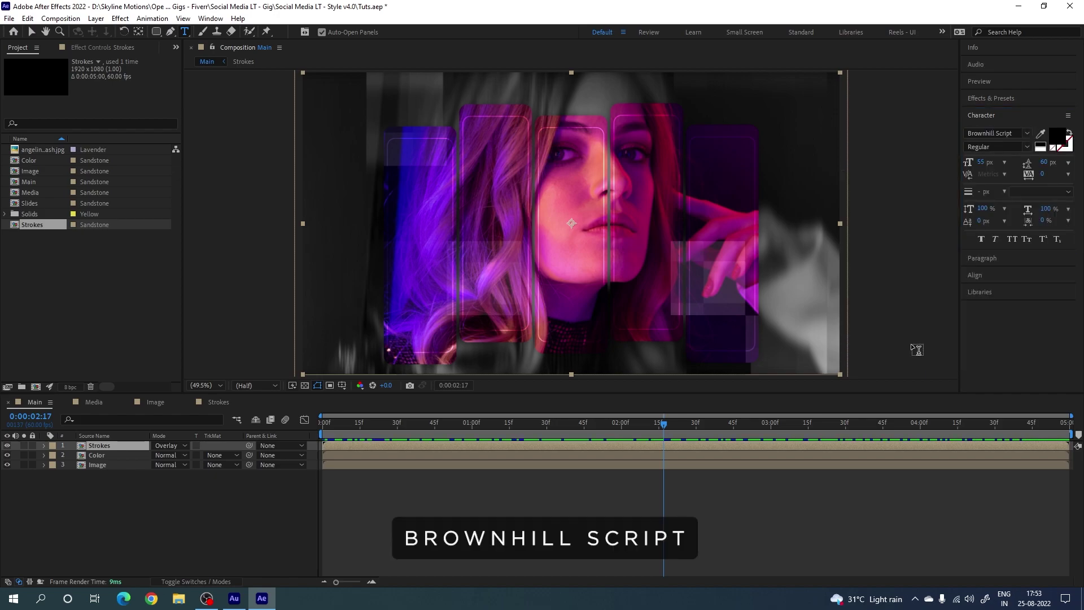
- Type 'Creative' on the photo and colour it white (FFFFFF)
click(664, 281)
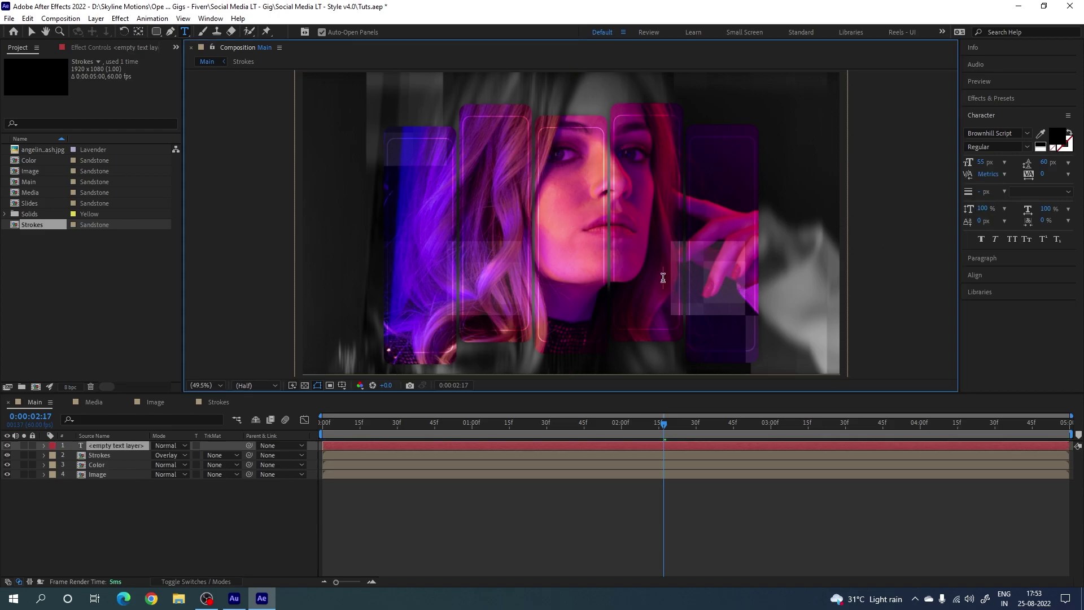
text(Creative)
key(ctrl+a)
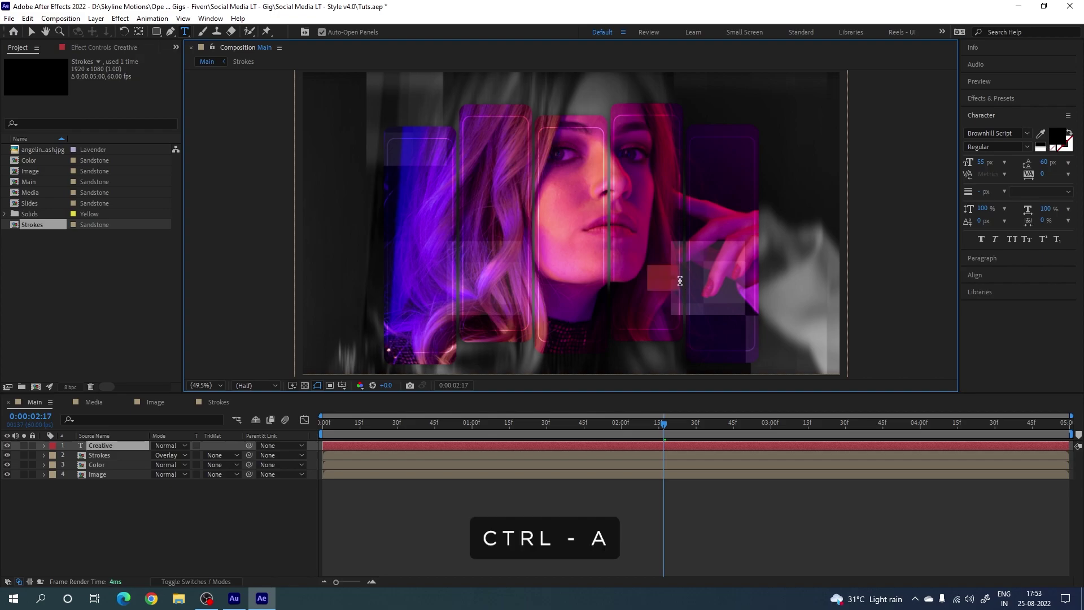
click(1052, 142)
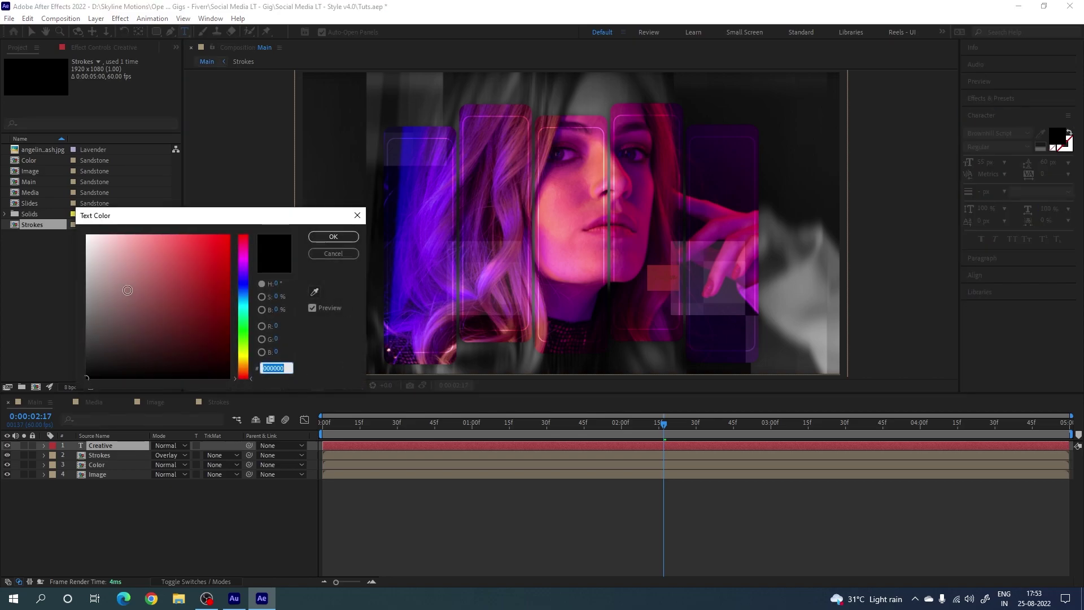
text(FFFFFF)
click(324, 237)
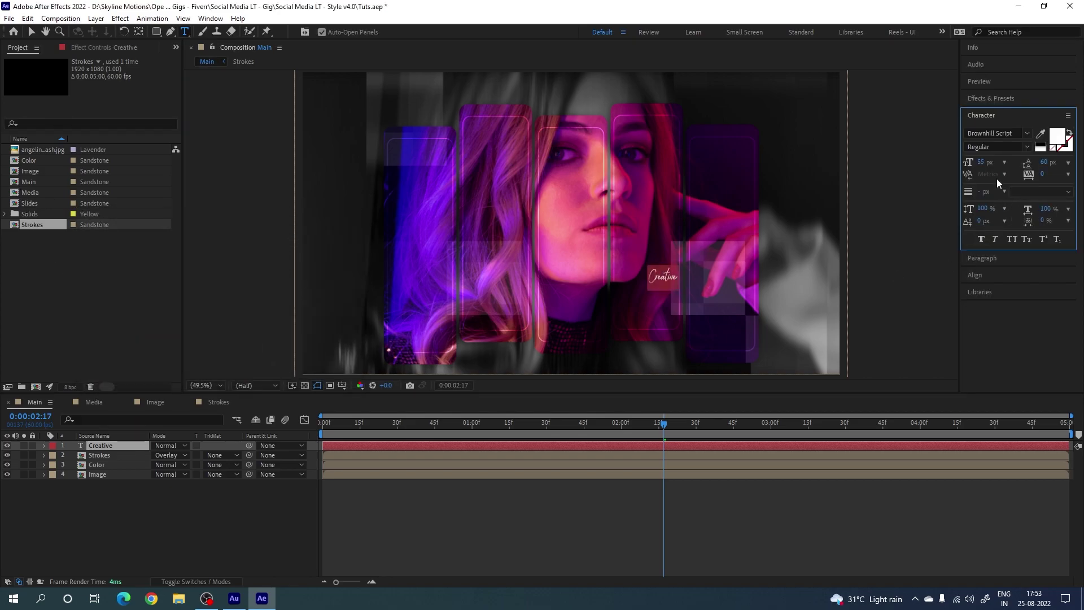
- Set the text size to 260 px and move it toward the lower right
drag(979, 164, 1070, 177)
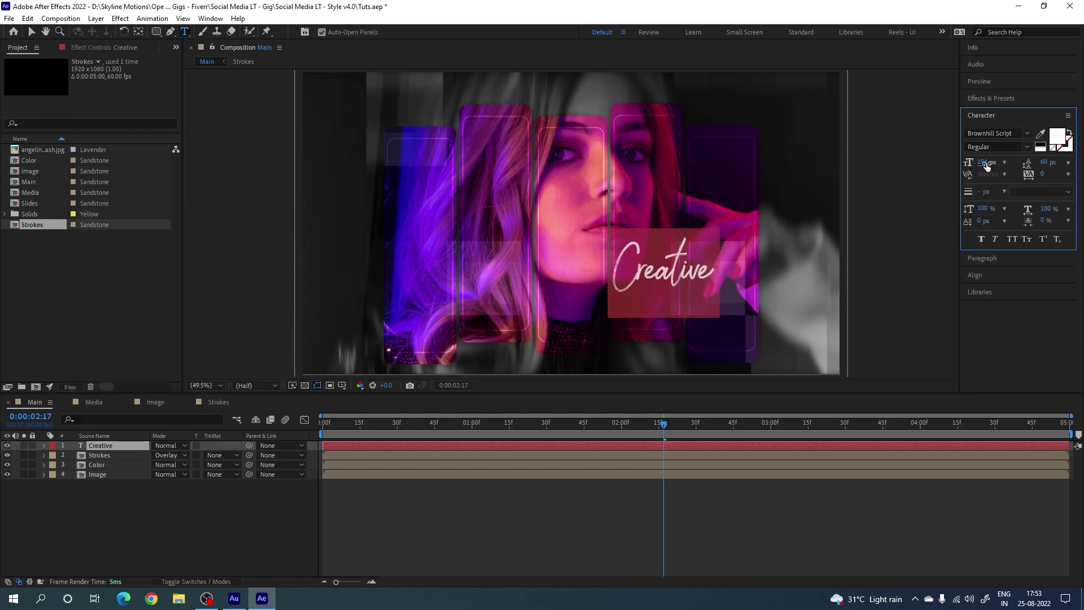
drag(986, 164, 1004, 168)
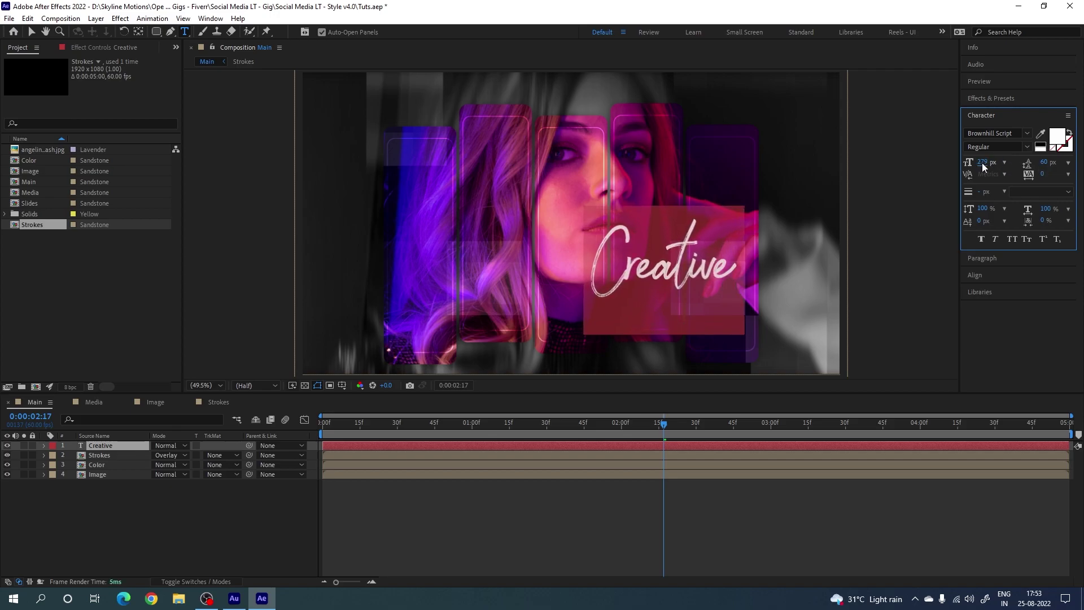
text(260)
key(Return)
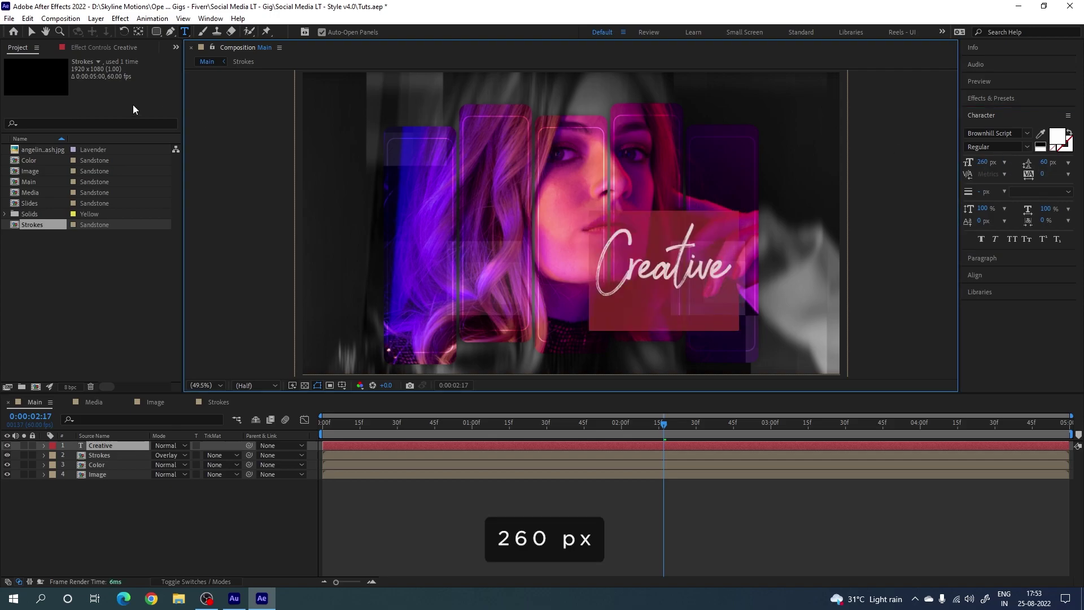
key(v)
mouse_move(661, 272)
mouse_down()
mouse_move(734, 285)
mouse_move(704, 292)
mouse_up()
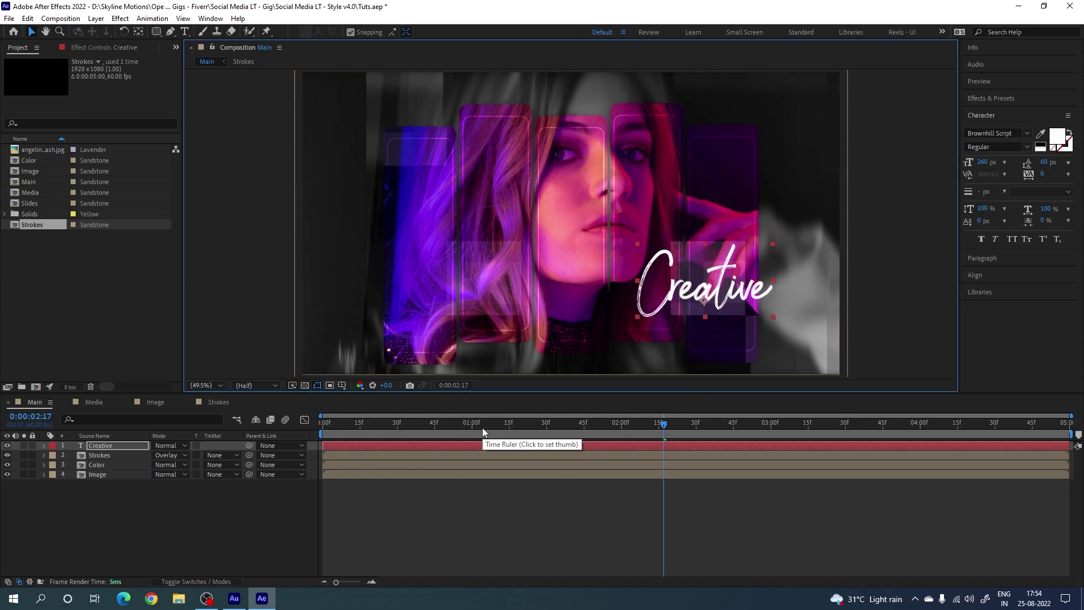
- Keyframe the Creative text's position at 1:00 and start it below frame at 0:00
click(427, 424)
drag(427, 424, 471, 445)
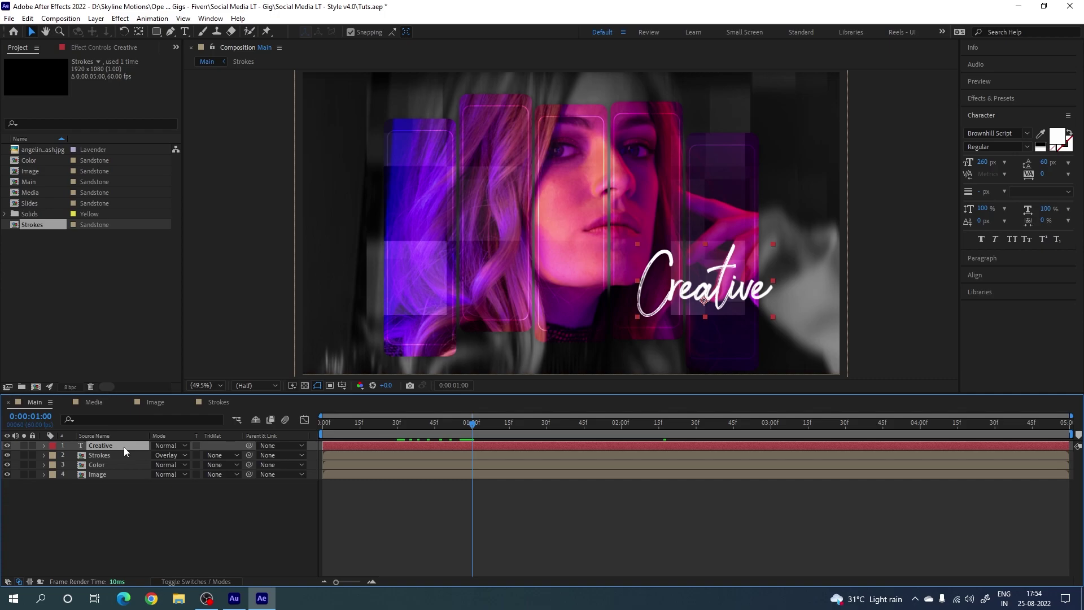
key(p)
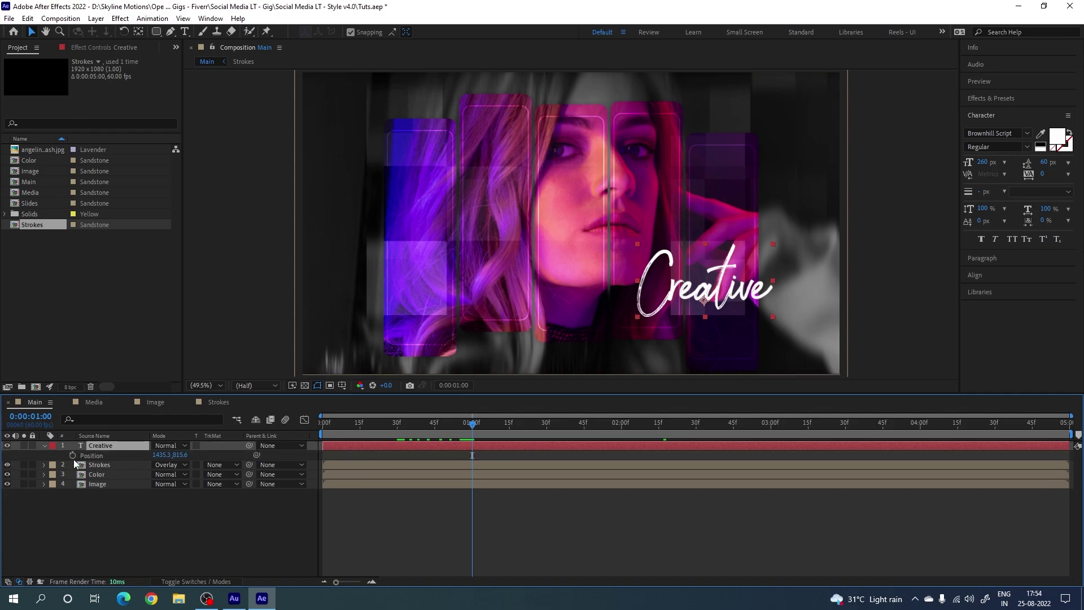
click(73, 455)
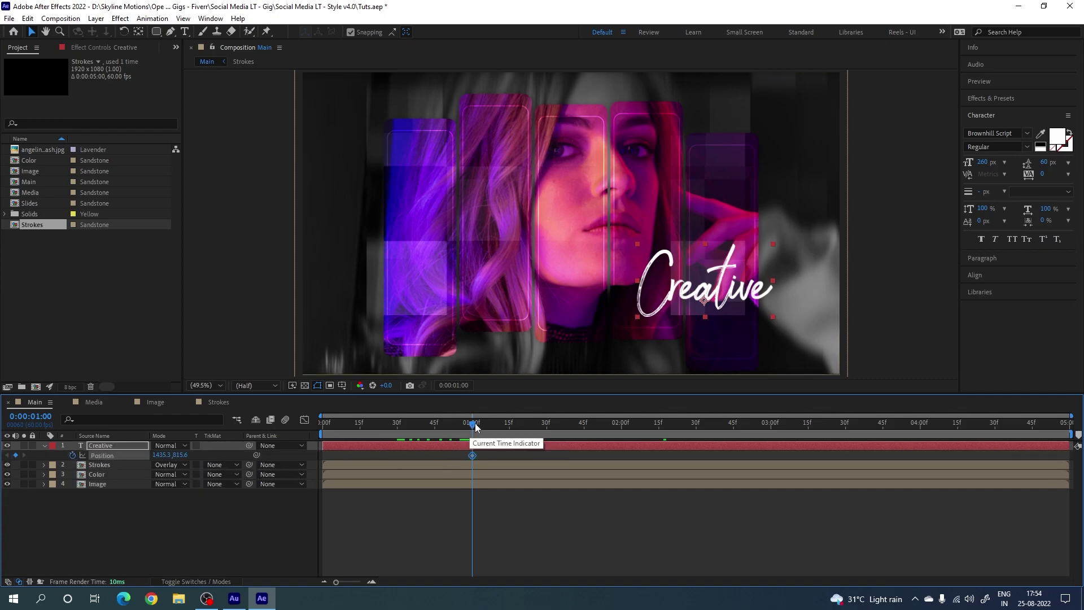
drag(472, 434, 310, 431)
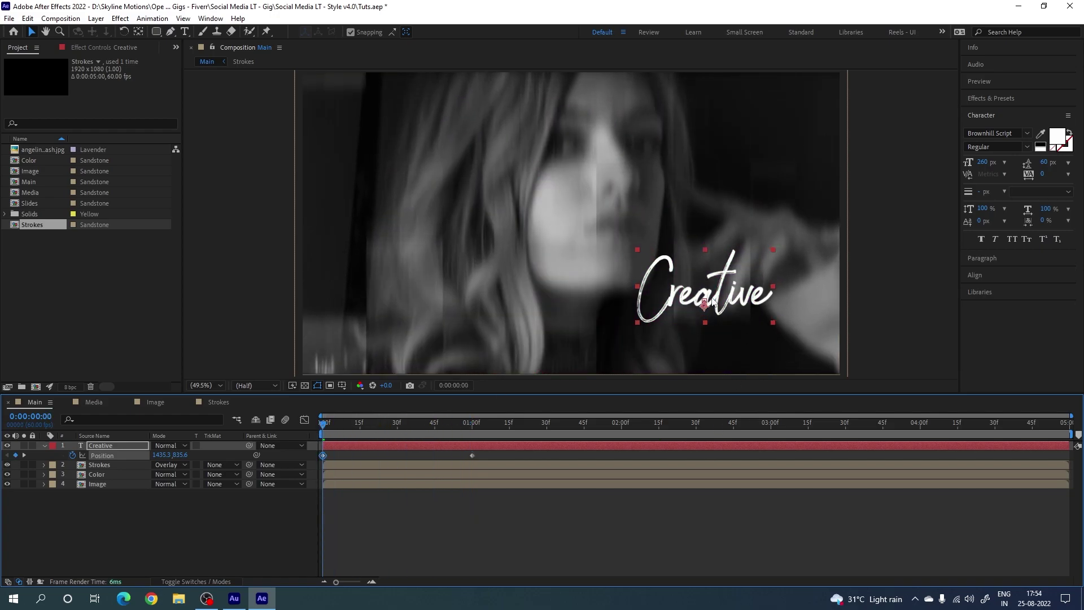
key(shift+Down)
key(shift+Down)
key(shift+Down)
key(shift+Down)
key(shift+Down)
key(shift+Down)
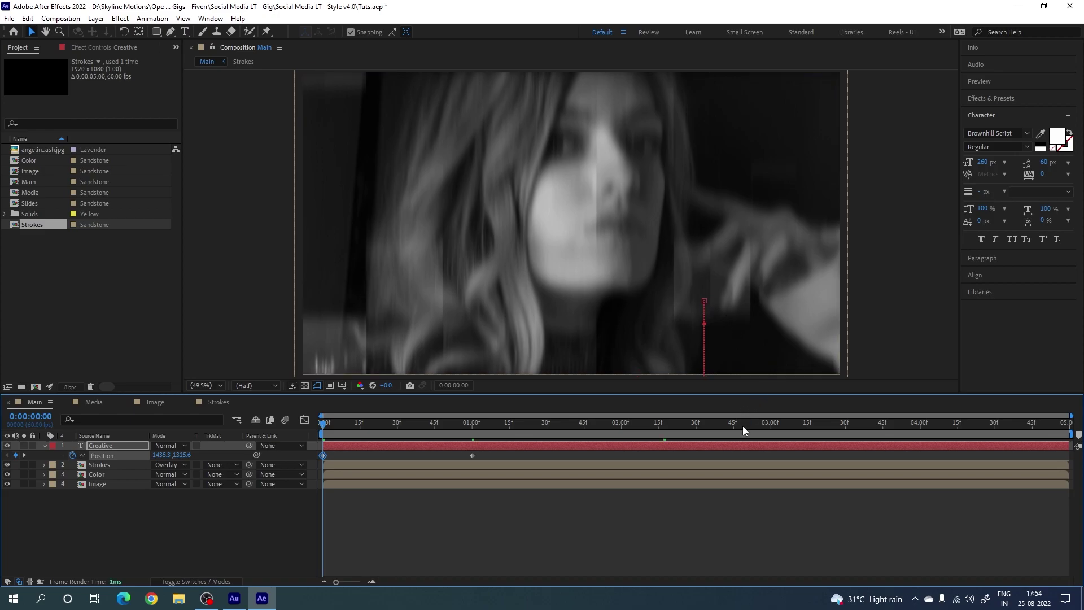
drag(743, 425, 845, 452)
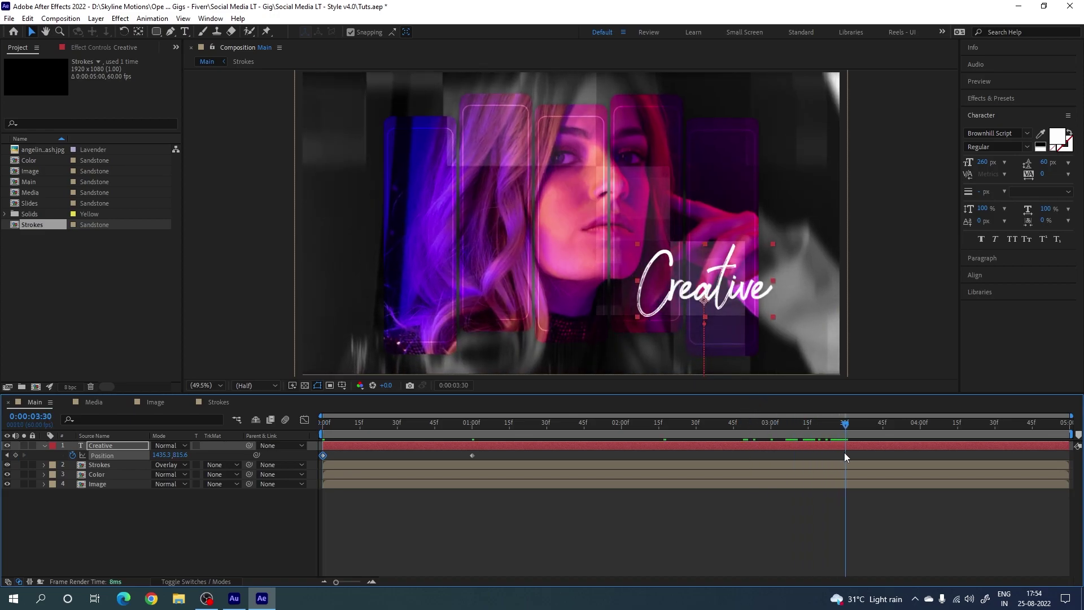
- Hold position with a 3:30 keyframe, push the text up out of frame at 4:30, and Easy Ease all keyframes
click(17, 455)
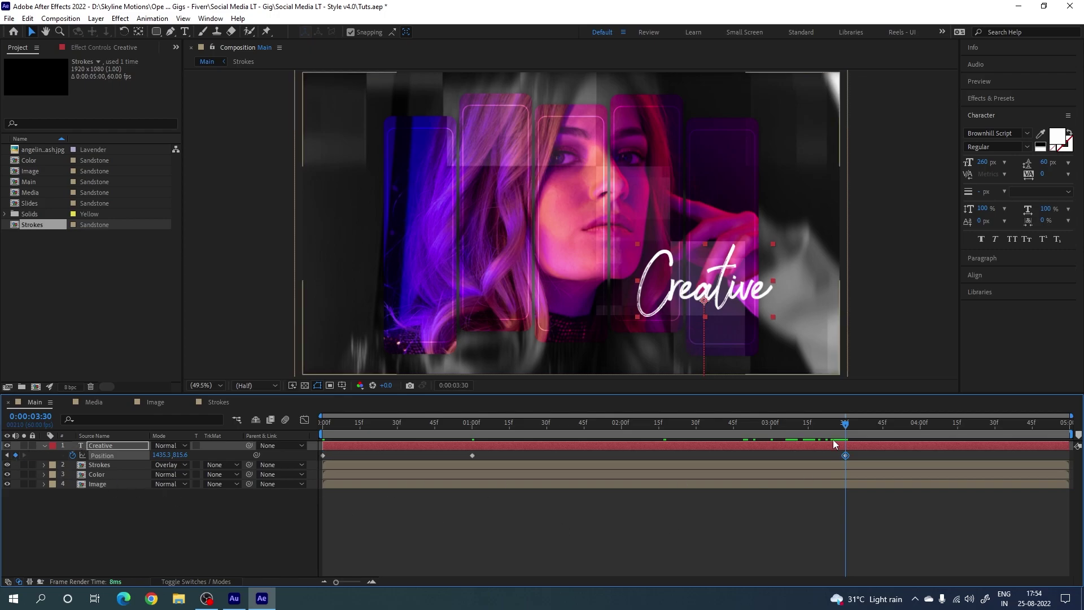
drag(865, 433, 993, 446)
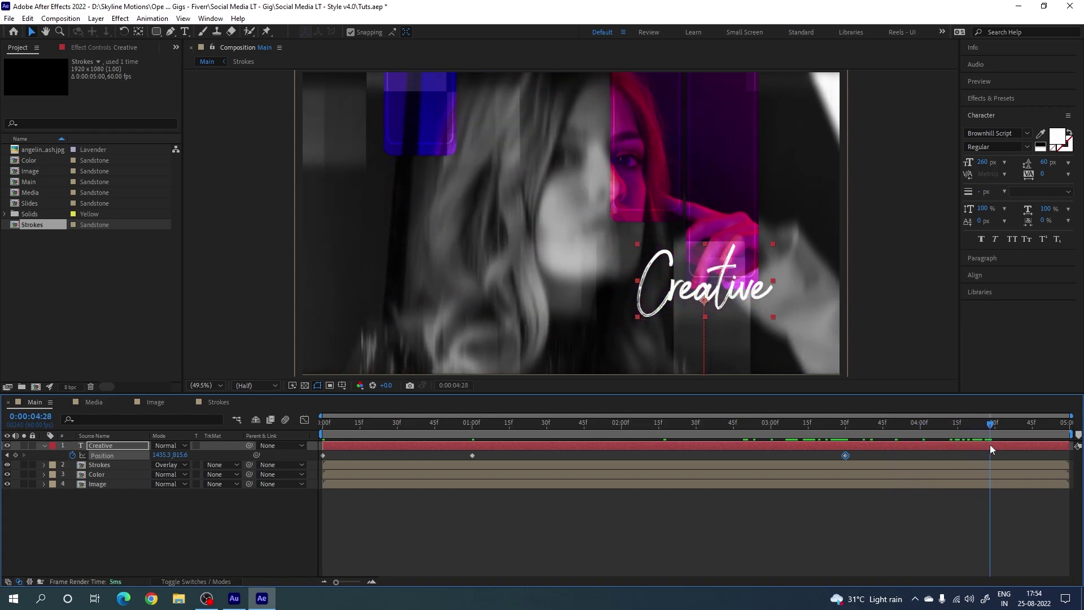
key(shift+Up)
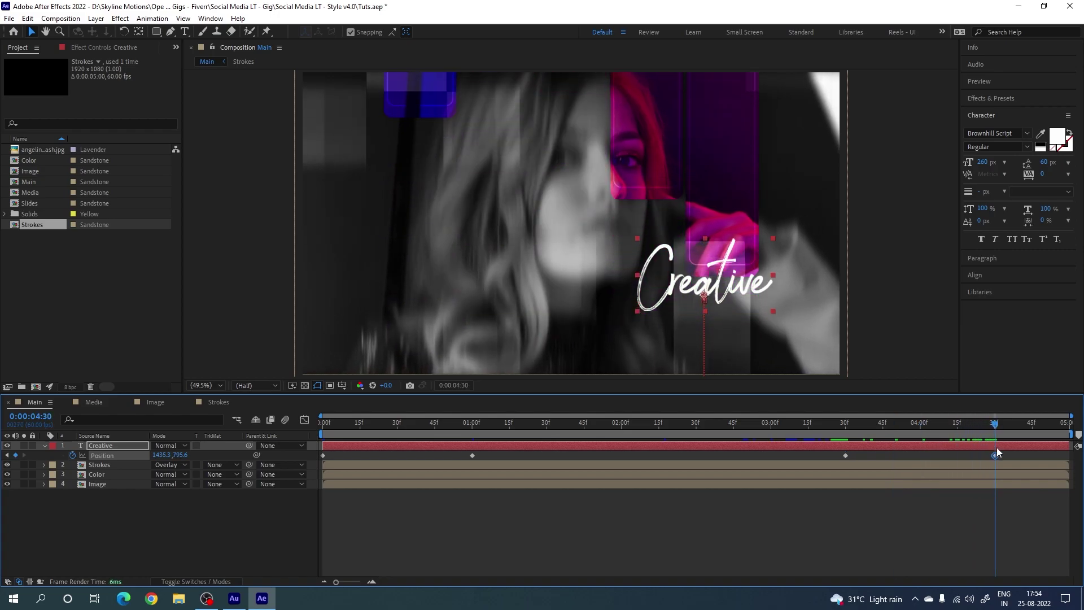
key(shift+Up)
key(shift+Up)
key(shift+Up)
key(shift+Up)
key(shift+Up)
key(shift+Up)
key(shift+Up)
key(shift+Up)
key(shift+Up)
key(shift+Up)
key(shift+Up)
key(shift+Up)
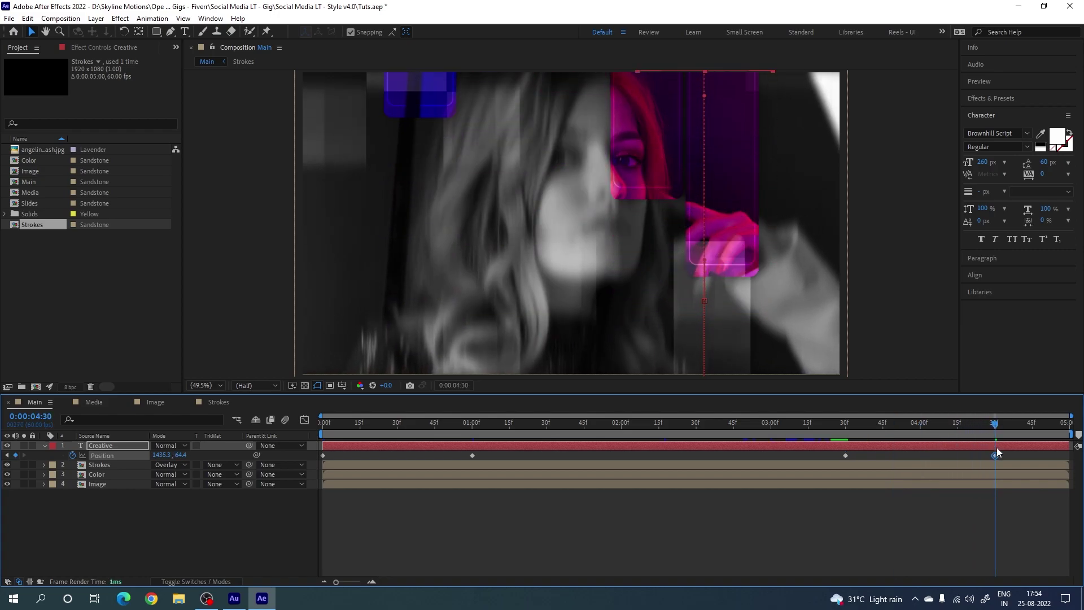
key(shift+Up)
key(shift+Up)
key(shift+Up)
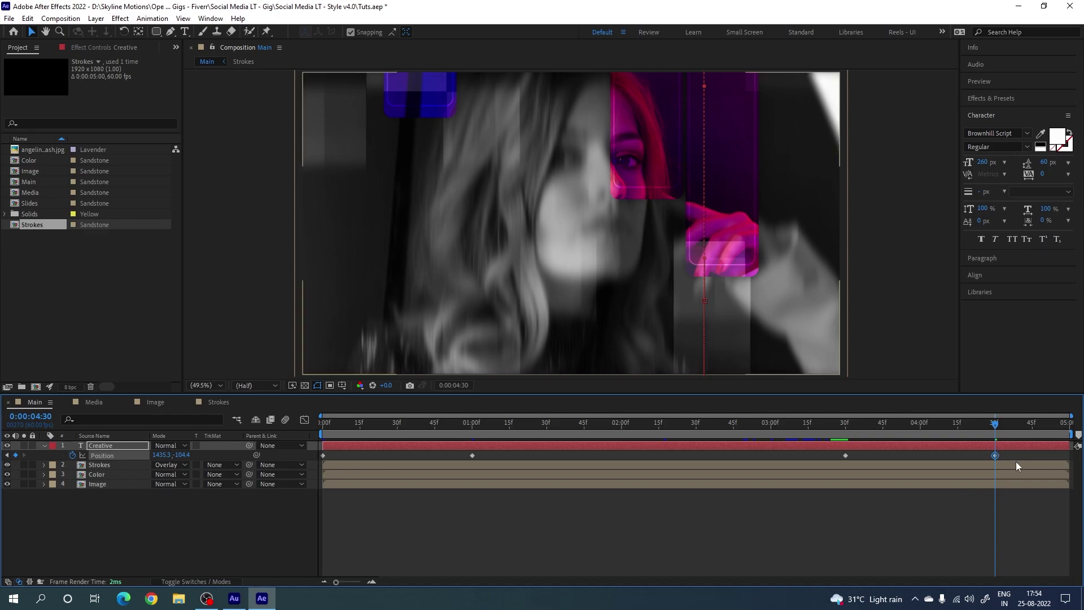
mouse_move(1014, 454)
mouse_down()
mouse_move(356, 491)
mouse_move(319, 479)
mouse_up()
key(F9)
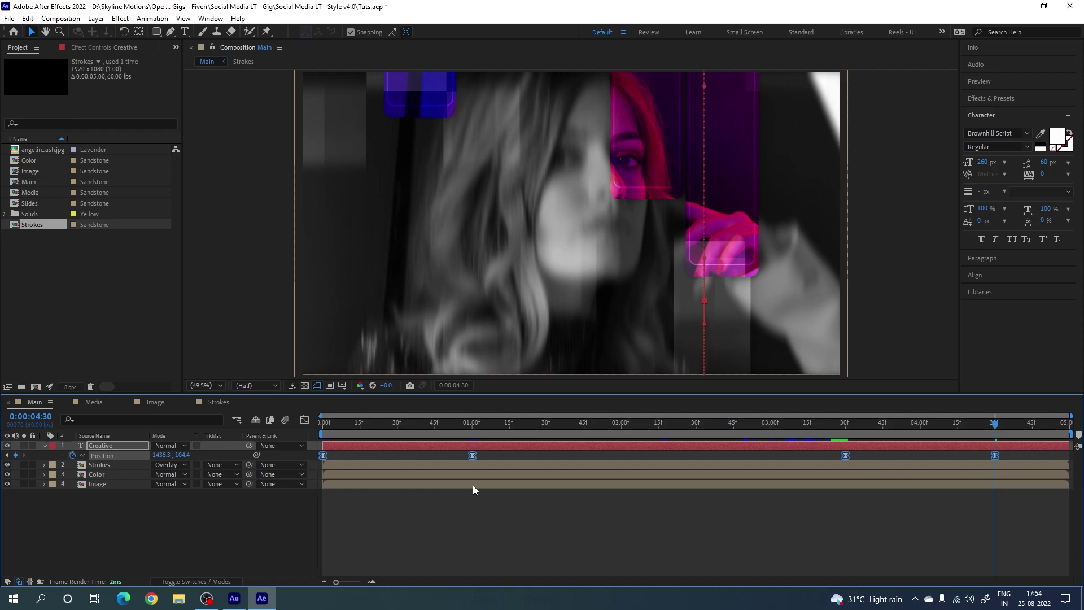
- Stretch the Creative text's 01:00f and 03:30f keyframe eases to 100% influence, then preview from the start
click(305, 421)
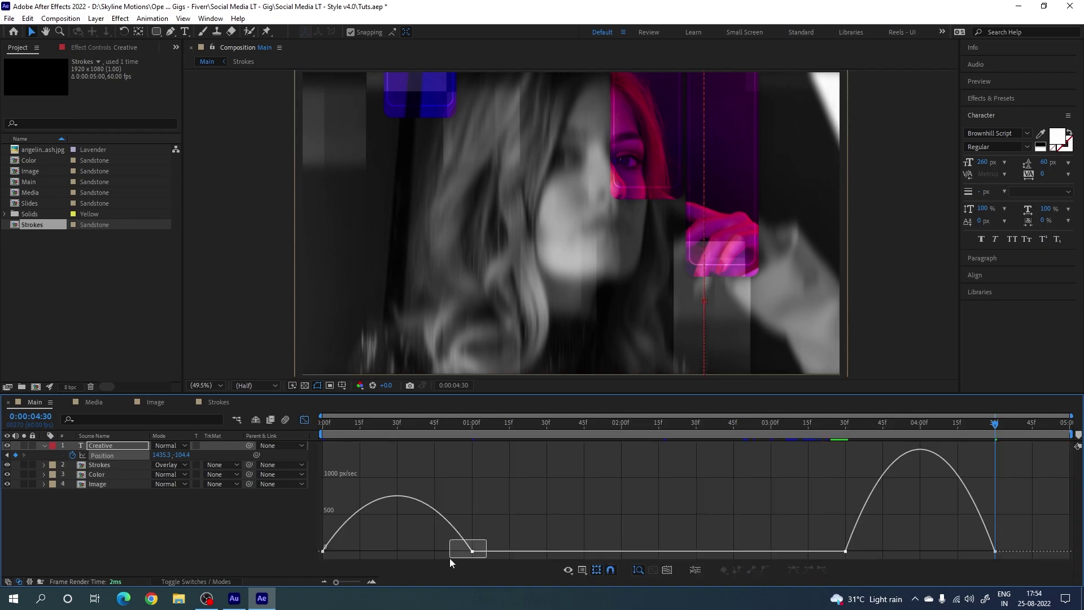
drag(449, 553, 381, 552)
mouse_move(824, 536)
mouse_down()
mouse_move(858, 553)
mouse_move(940, 550)
mouse_up()
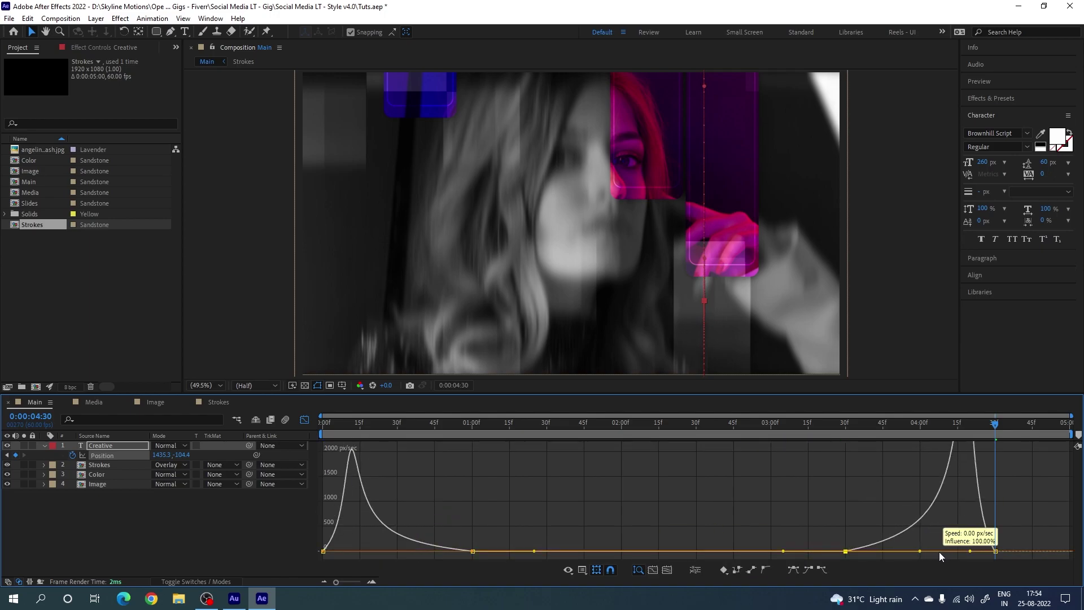
click(307, 422)
key(Home)
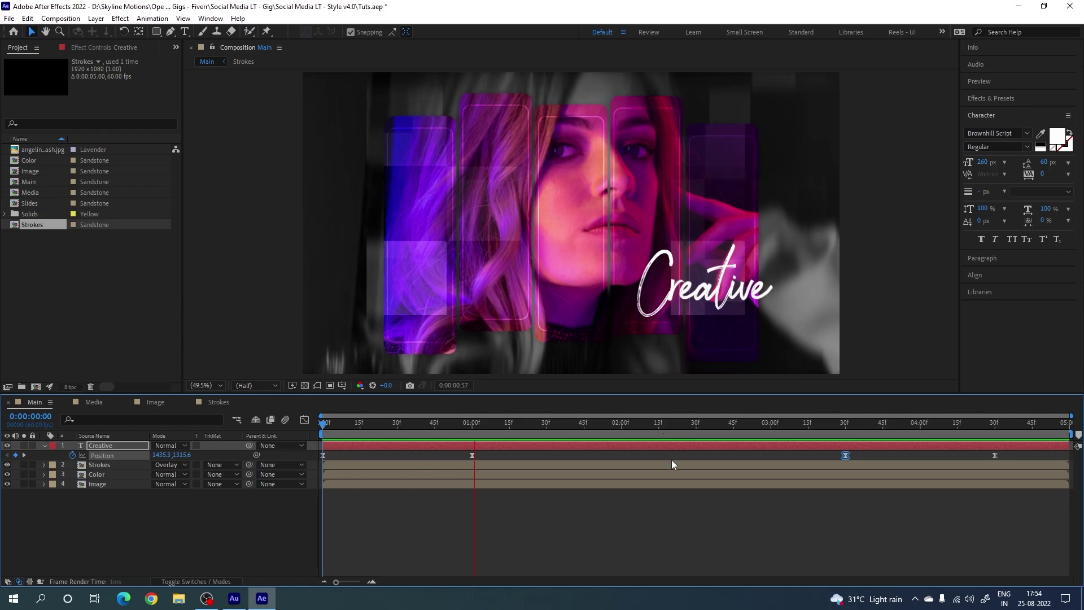
key(space)
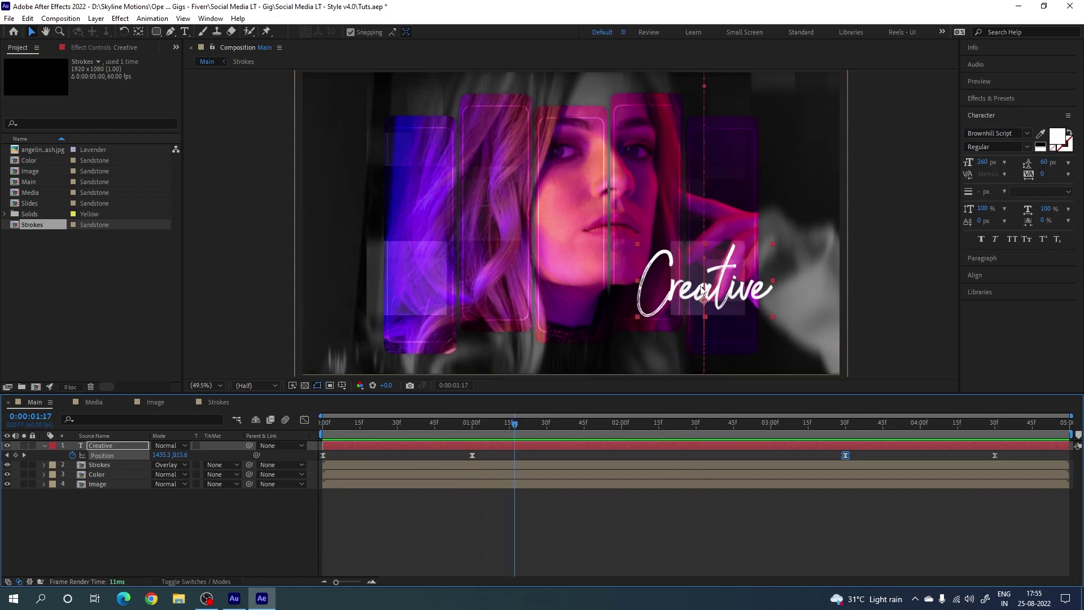
- Apply a Drop Shadow at 30% opacity to the Creative layer and check it later in the animation
click(102, 447)
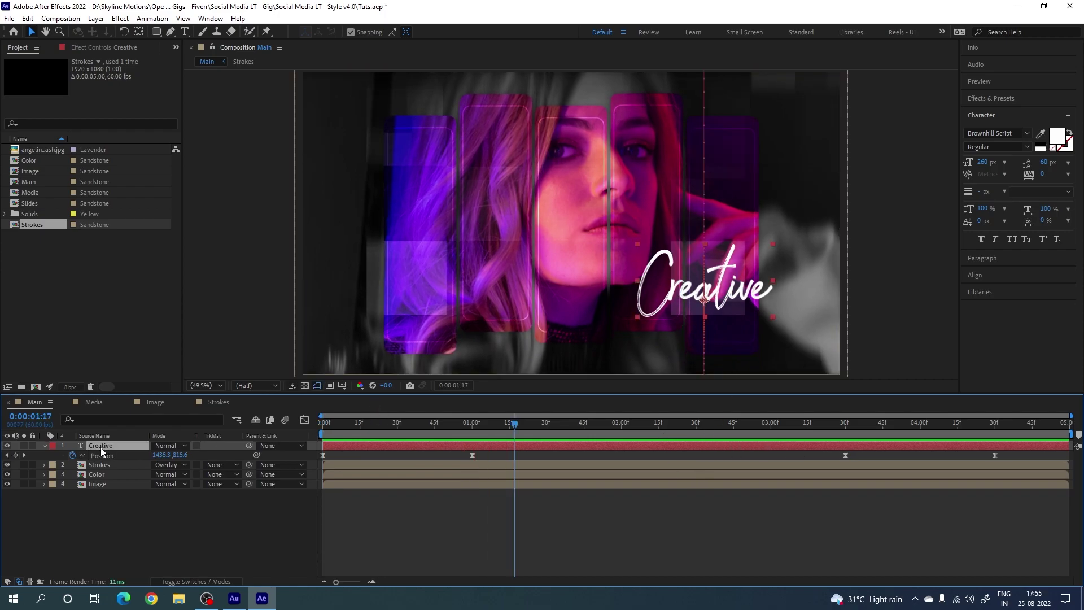
click(1009, 100)
text(drop)
click(1001, 249)
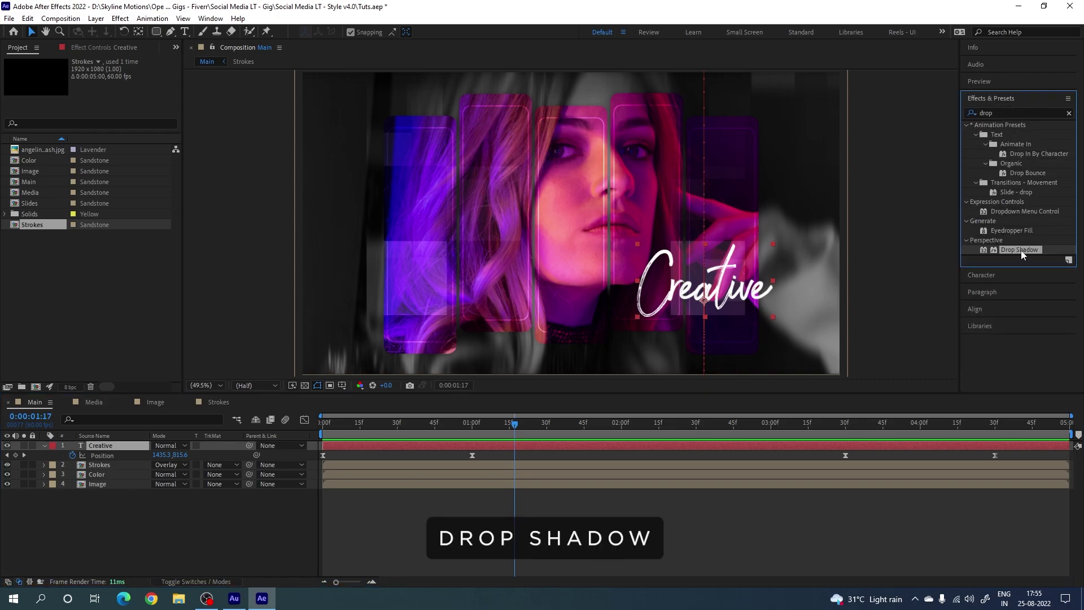
drag(1020, 249, 130, 425)
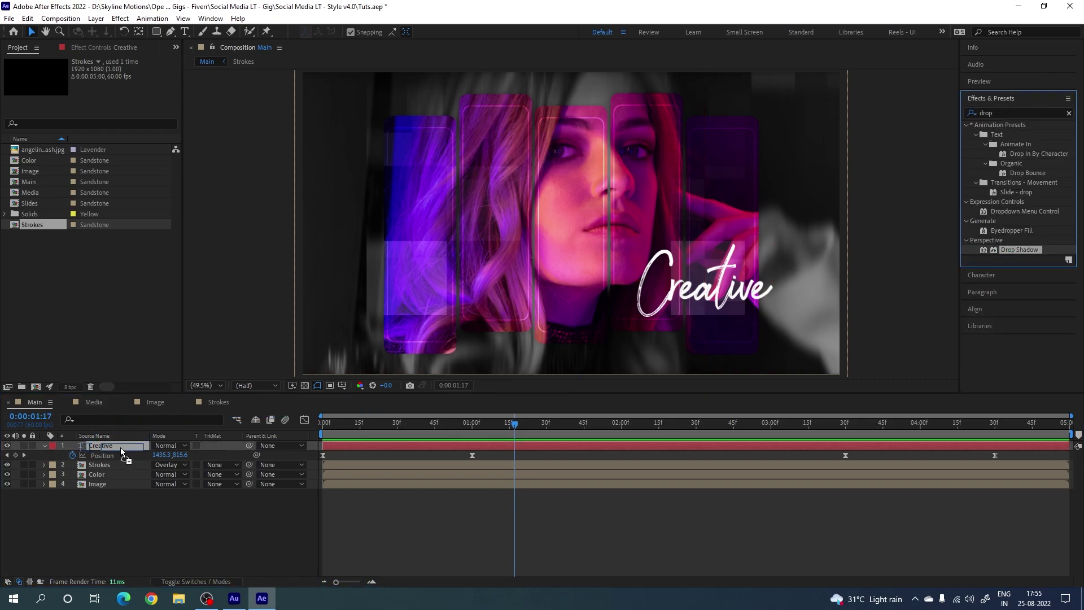
drag(125, 448, 120, 447)
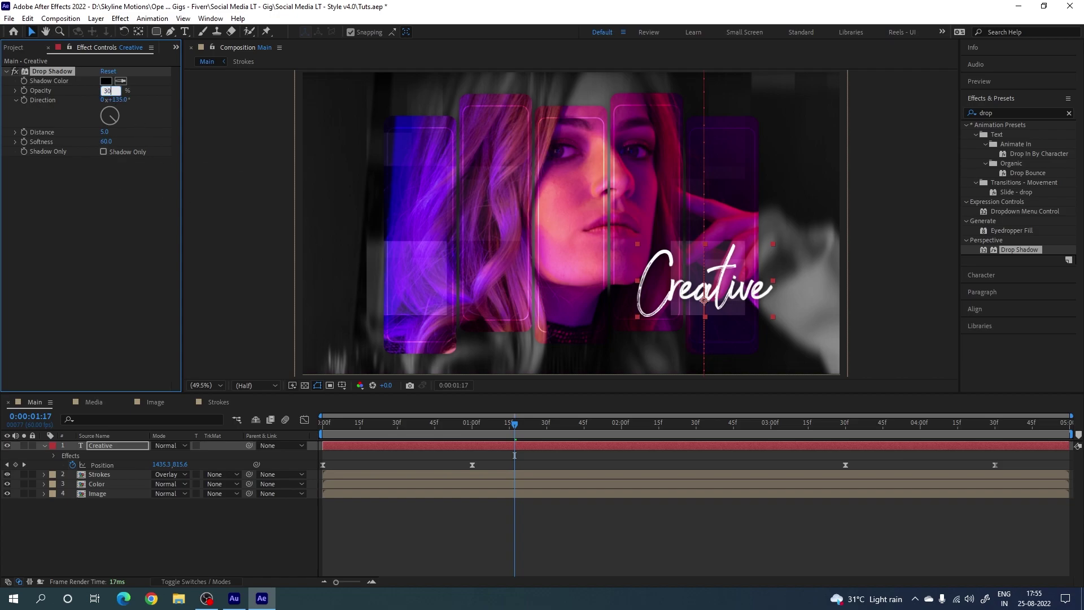
drag(496, 427, 882, 437)
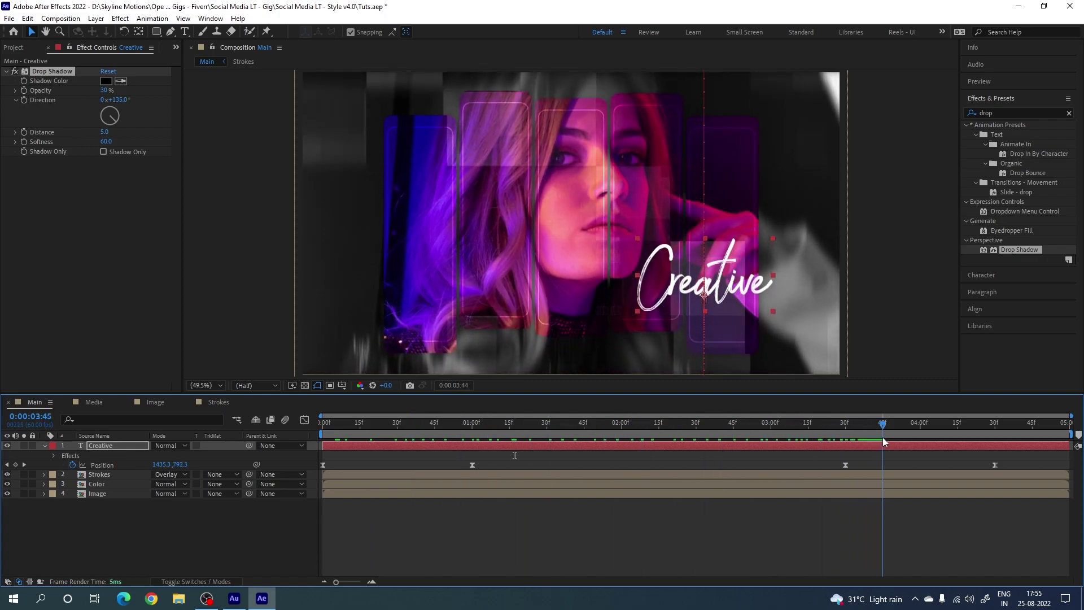
- Enable the composition's motion blur master switch and the Image layer's motion blur
click(44, 447)
click(156, 501)
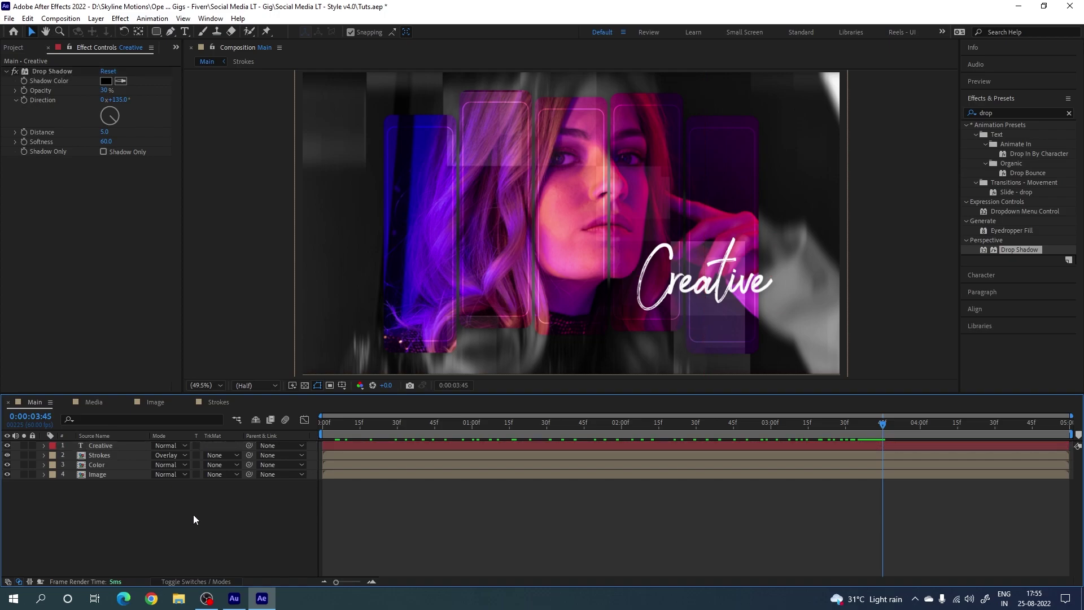
click(185, 581)
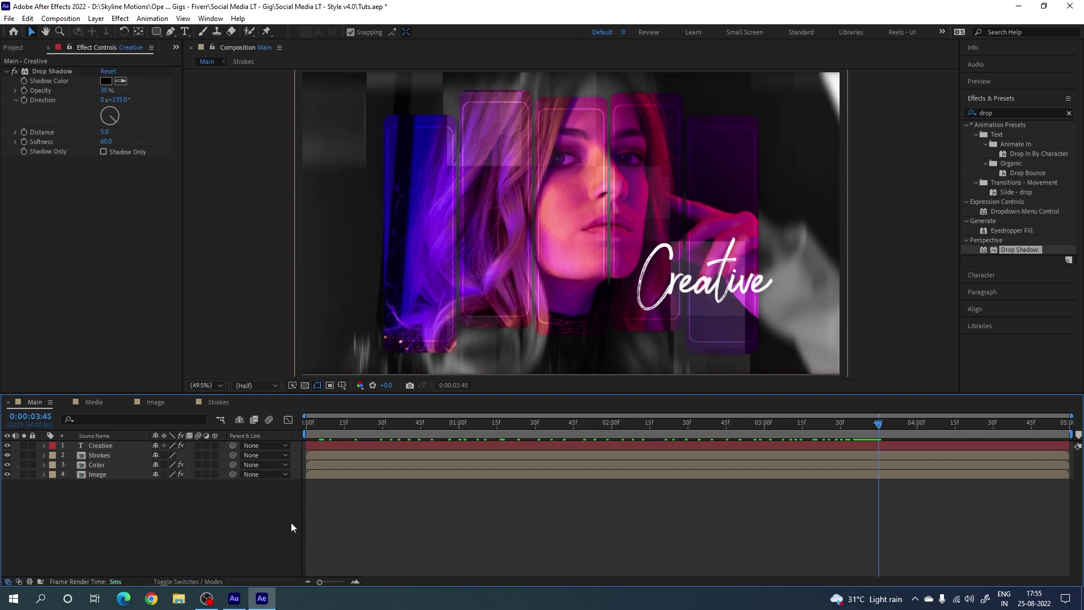
click(270, 421)
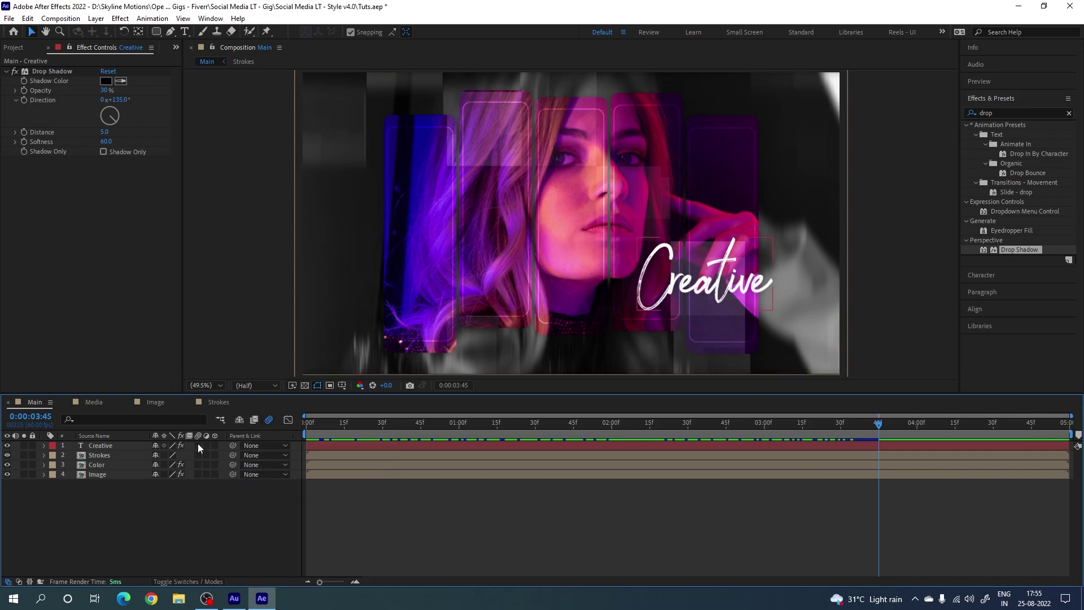
click(198, 474)
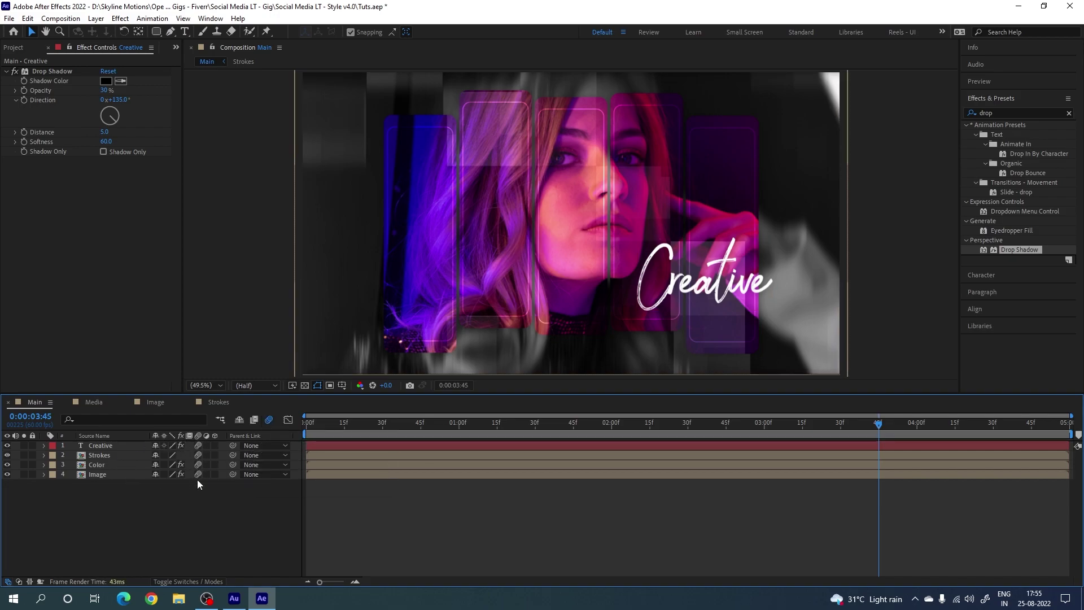
- Preview the motion-blurred animation, scrubbing back through its opening, and maximize the composition view
key(space)
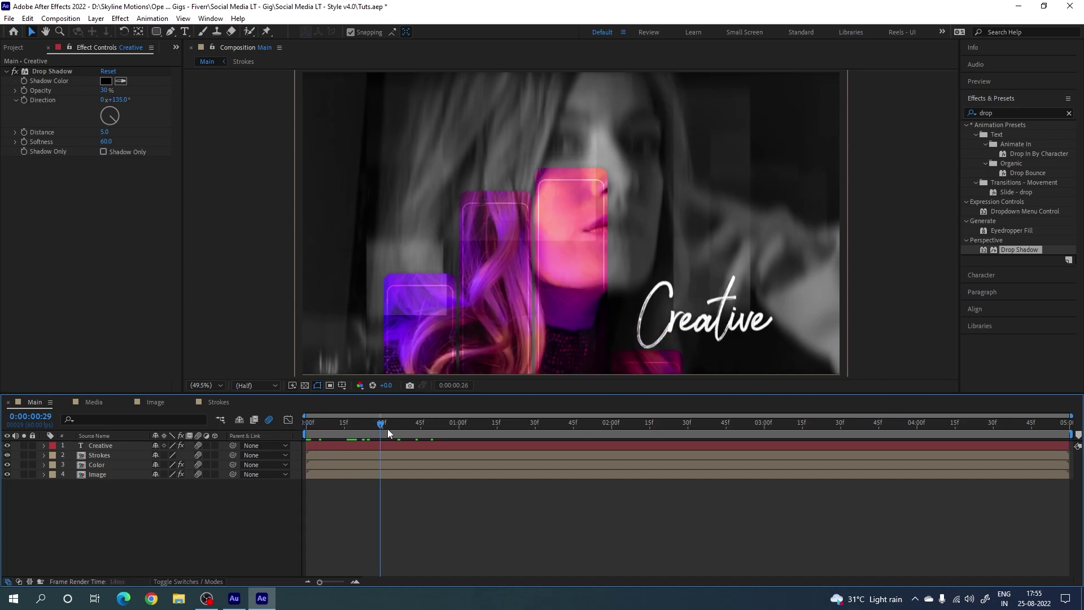
mouse_move(452, 433)
mouse_down()
mouse_move(473, 432)
mouse_move(313, 432)
mouse_up()
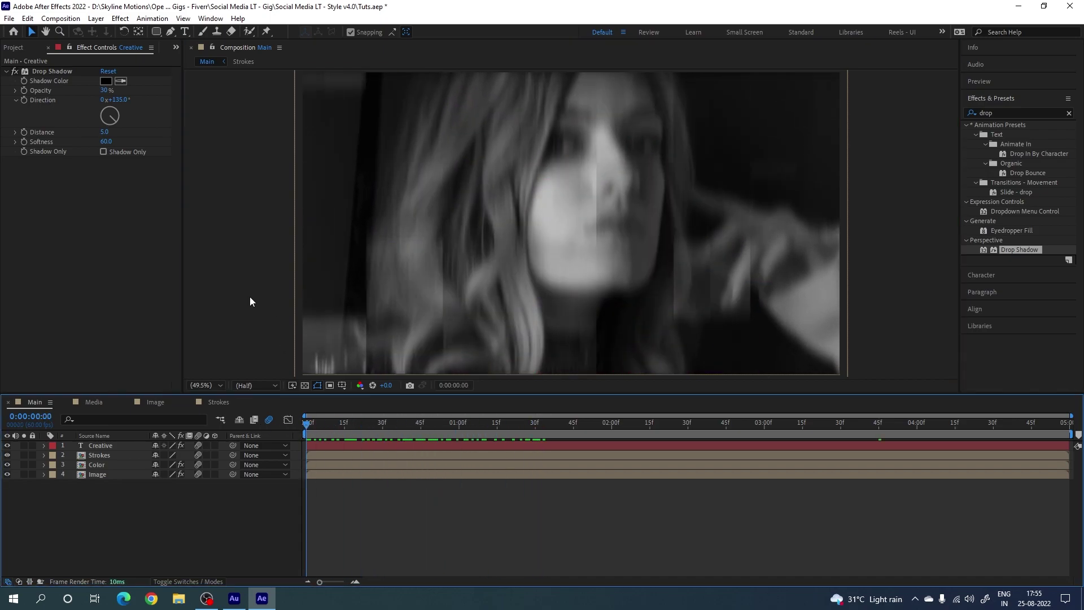
key(grave)
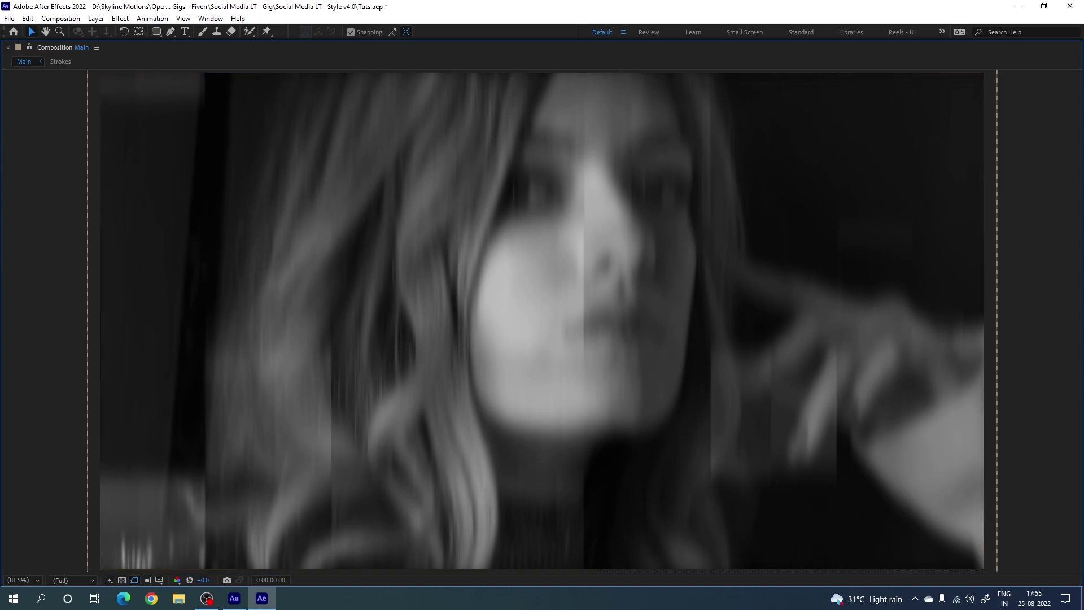
- Play the finished Creative reveal with panels, text and motion blur in the maximized view
key(space)
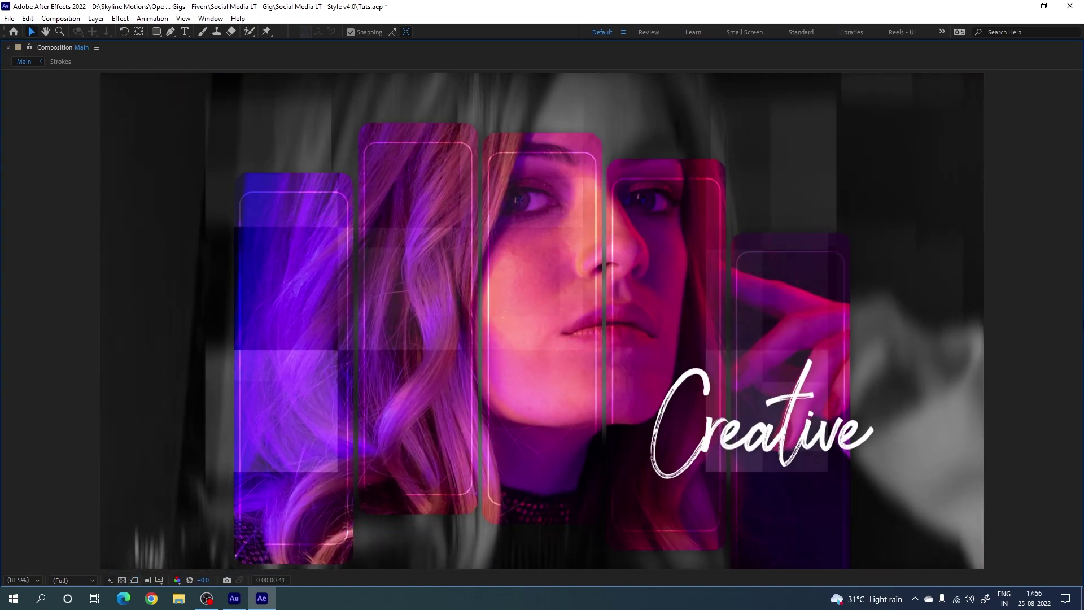